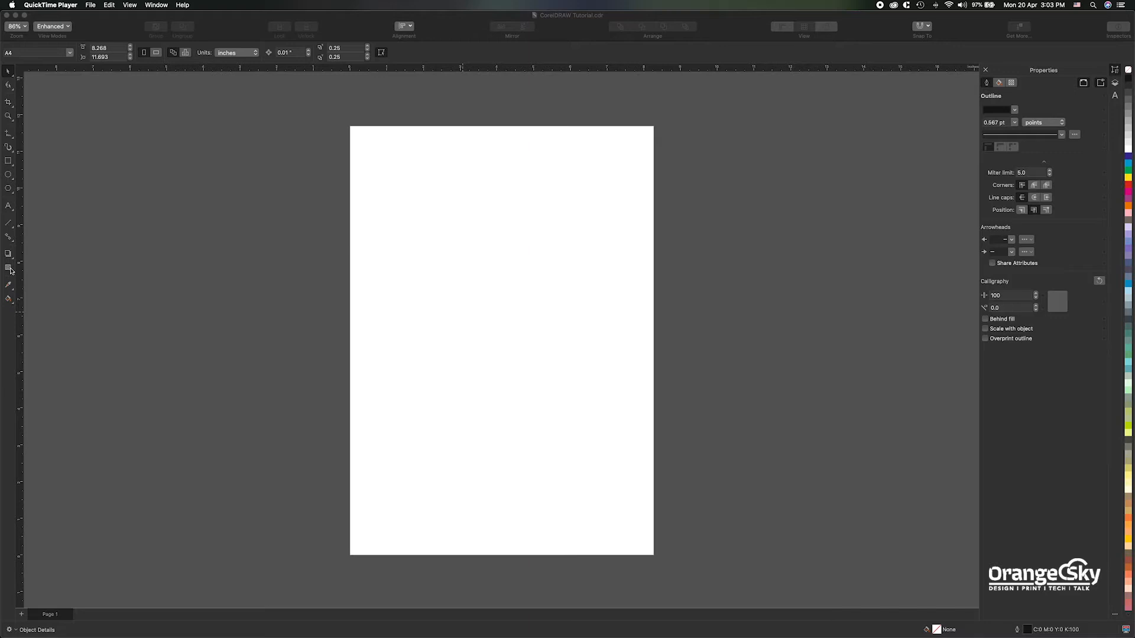
Step: Draw a yellow rectangle about 6.6 by 5.05 inches on the upper page and an unfilled ellipse about 2.96 by 3.1 inches inside it
{"action": "left_click", "coordinate": [10, 269]}
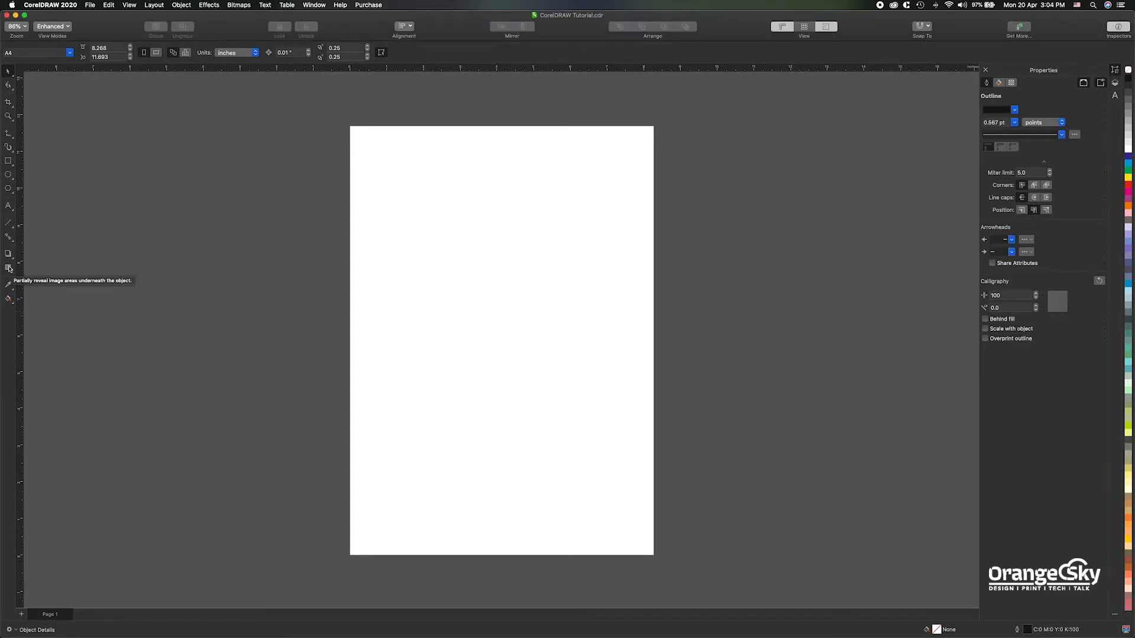
{"action": "left_click", "coordinate": [9, 269]}
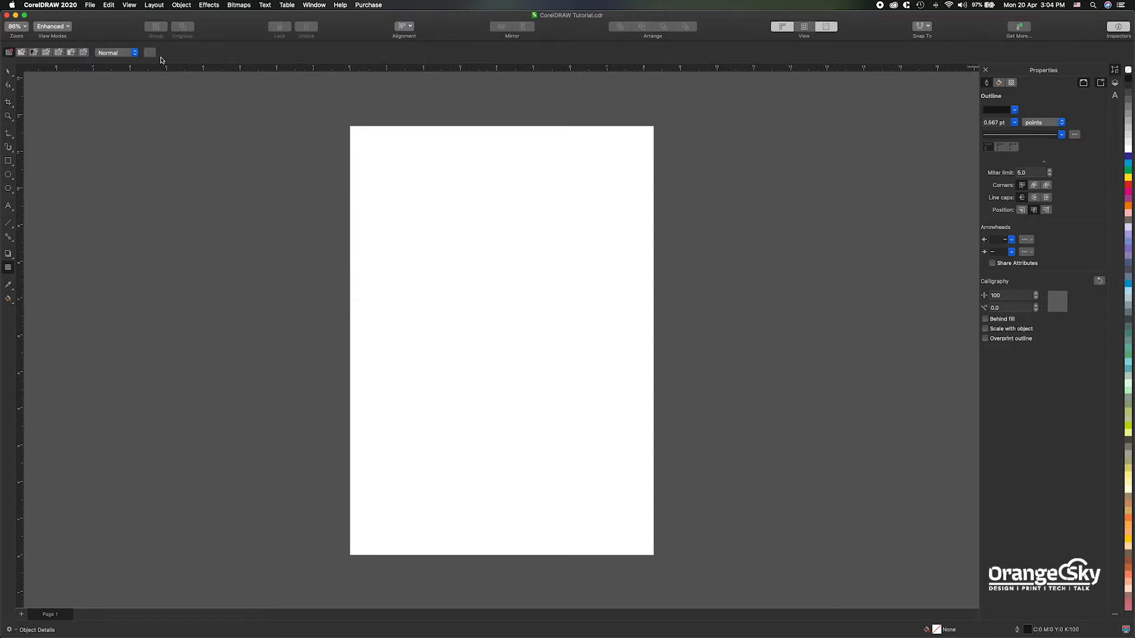
{"action": "left_click", "coordinate": [8, 161]}
{"action": "left_click_drag", "start_coordinate": [386, 176], "coordinate": [628, 360]}
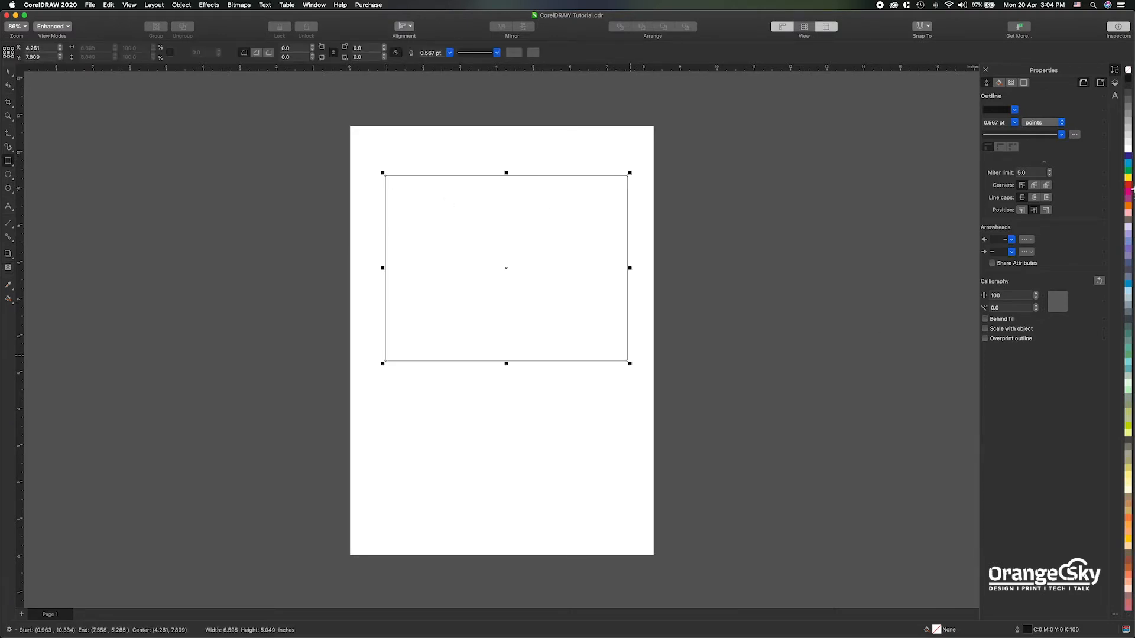
{"action": "left_click", "coordinate": [1129, 178]}
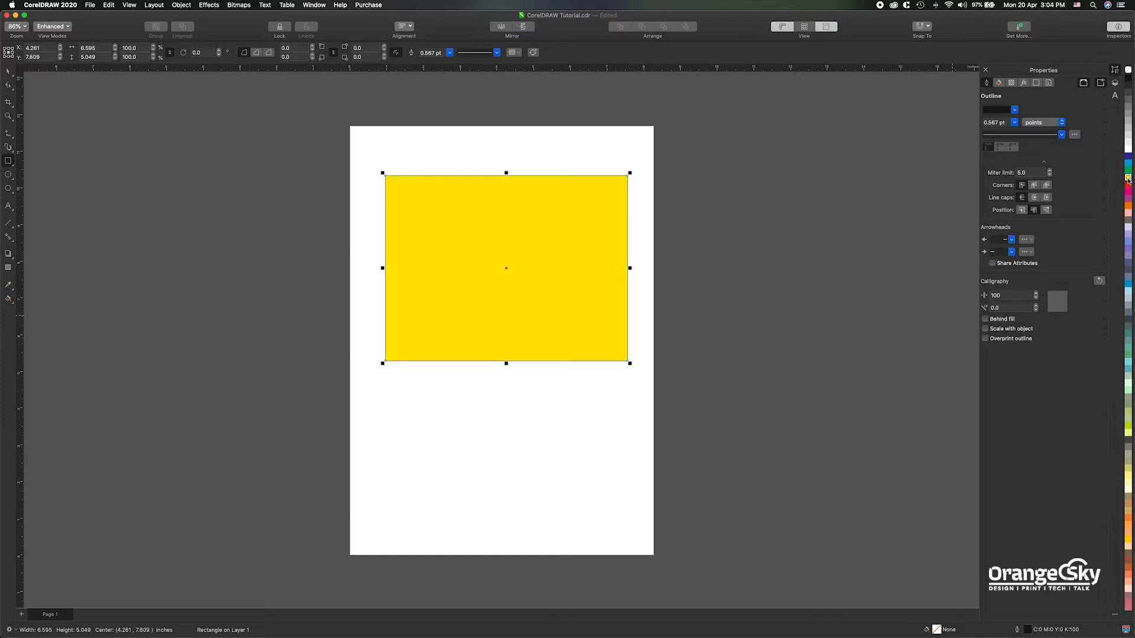
{"action": "left_click", "coordinate": [9, 176]}
{"action": "left_click_drag", "start_coordinate": [404, 232], "coordinate": [514, 344]}
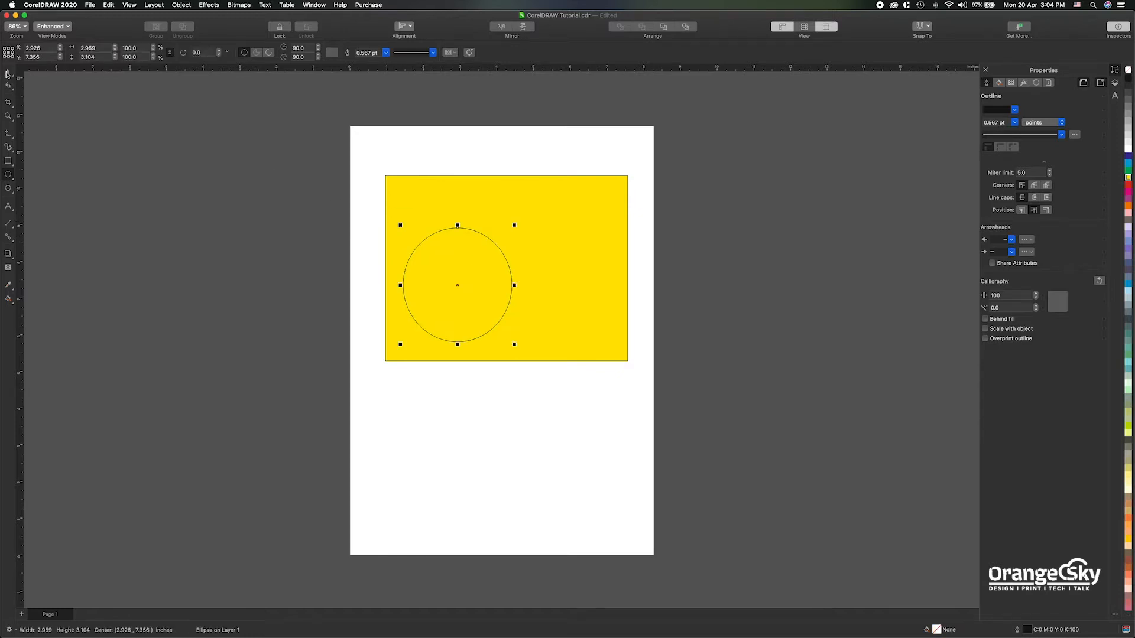
Step: Add the artistic text "Orange Sky" below the rectangle and make it bold
{"action": "left_click", "coordinate": [9, 207]}
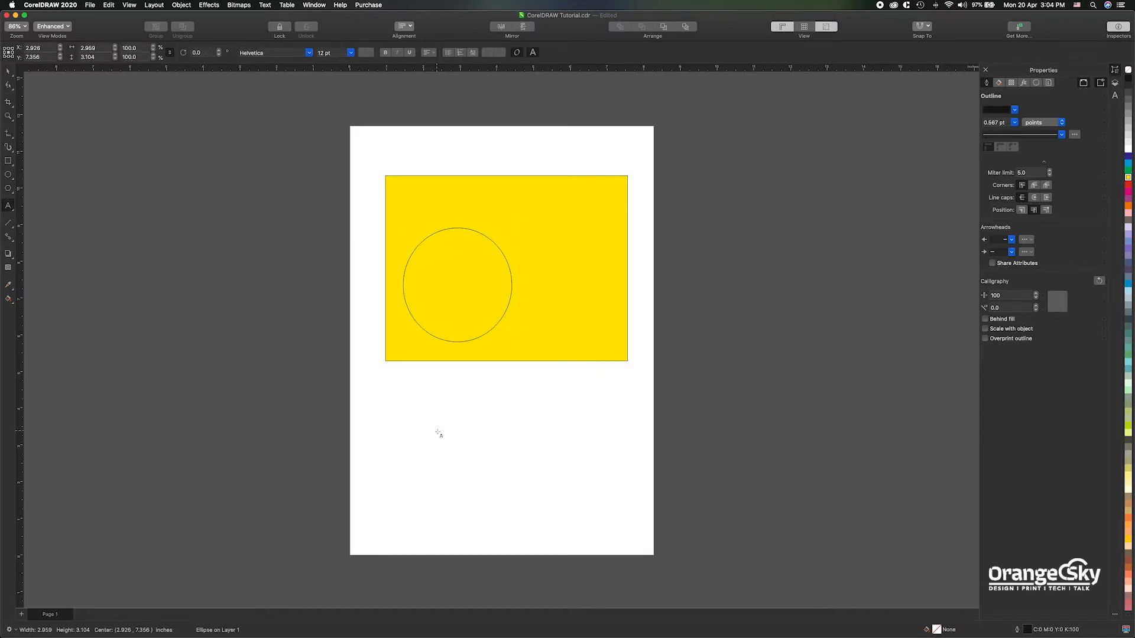
{"action": "left_click", "coordinate": [430, 422]}
{"action": "type", "text": "Orange"}
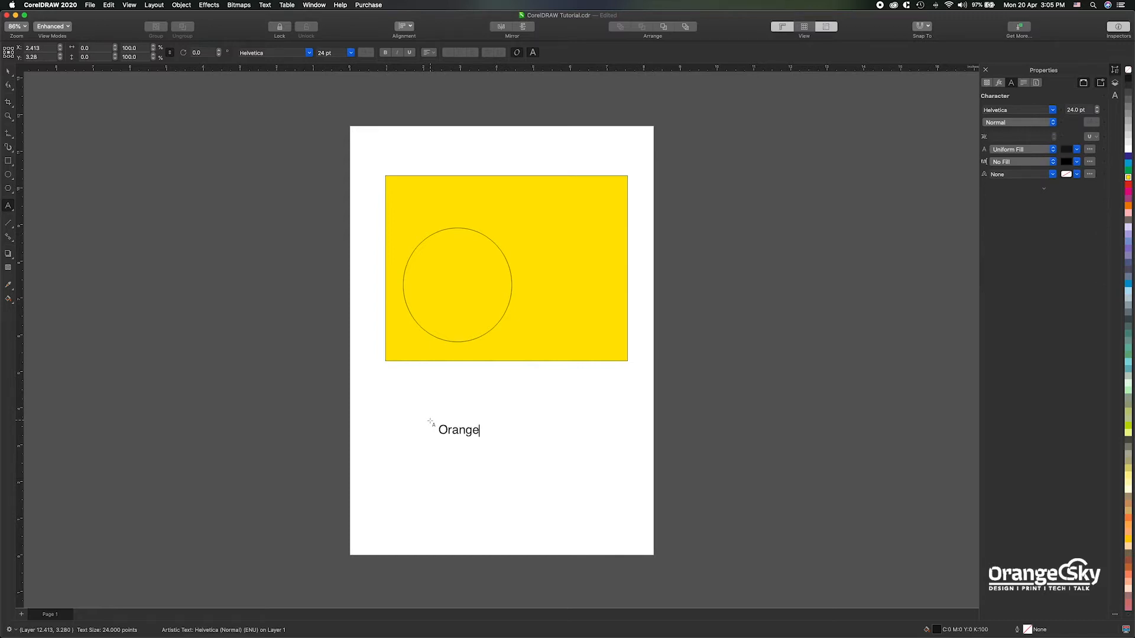
{"action": "type", "text": " Sky"}
{"action": "key", "text": "super+a"}
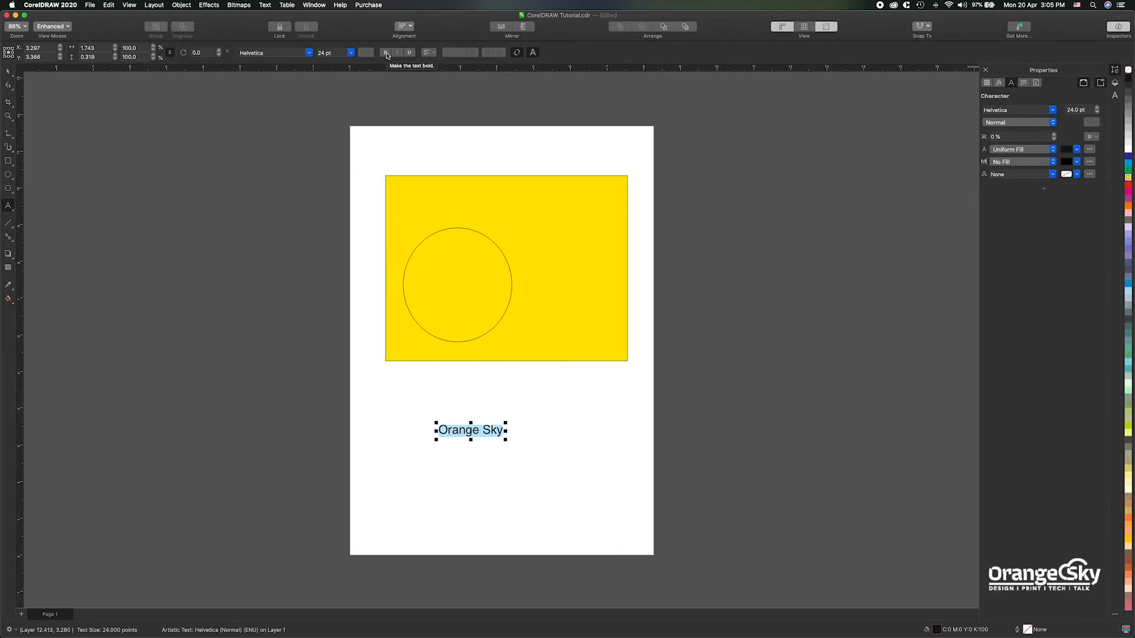
{"action": "left_click", "coordinate": [385, 52]}
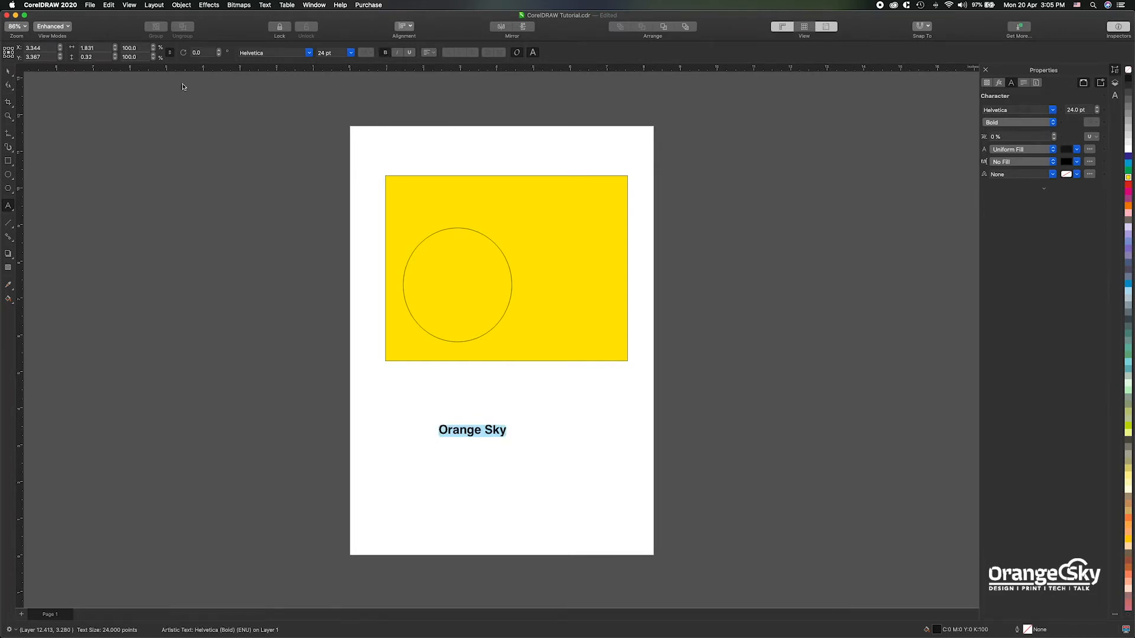
Step: Enlarge the "Orange Sky" text to about 54.4 pt and place it across the ellipse and the yellow rectangle
{"action": "left_click", "coordinate": [10, 72]}
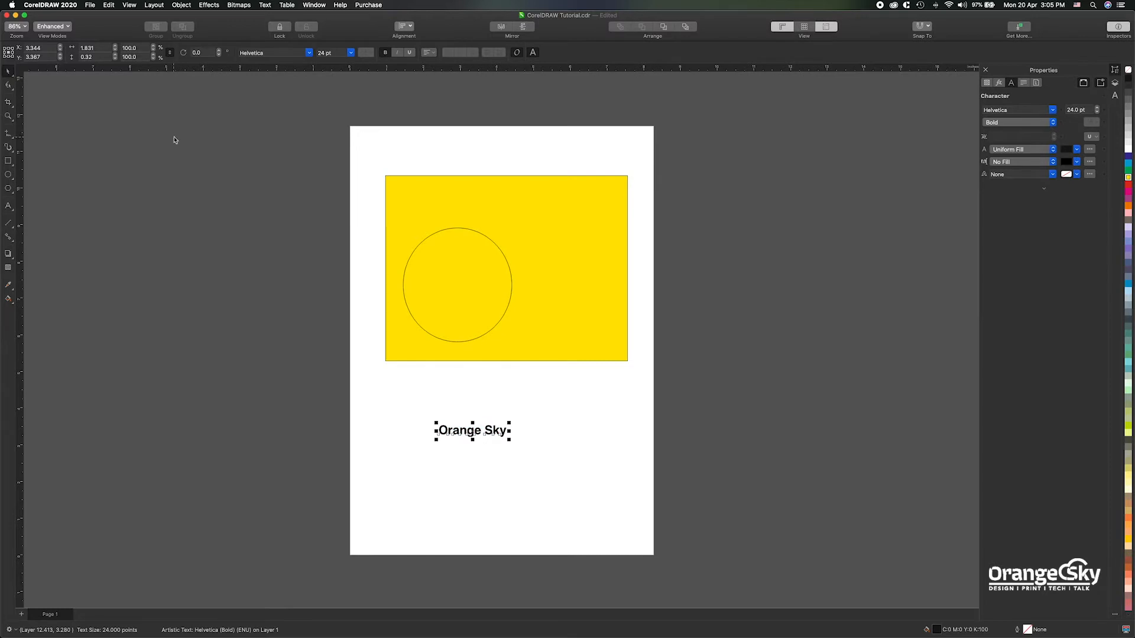
{"action": "left_click_drag", "start_coordinate": [496, 429], "coordinate": [571, 342]}
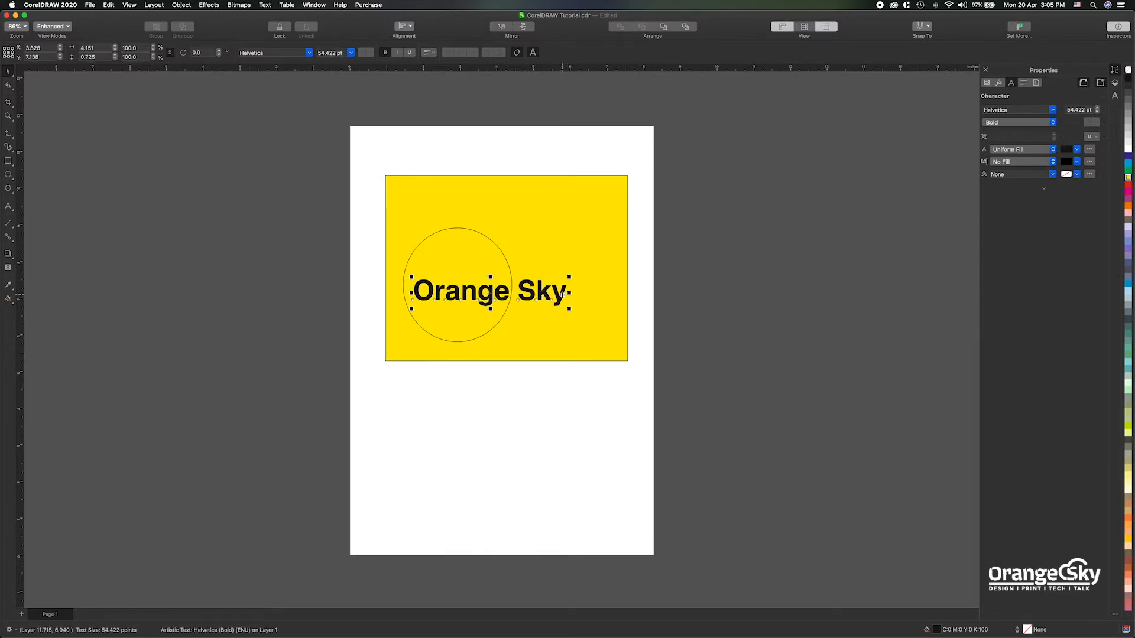
Step: Fill the ellipse behind the text with magenta
{"action": "key", "text": "z"}
{"action": "left_click_drag", "start_coordinate": [346, 155], "coordinate": [654, 397]}
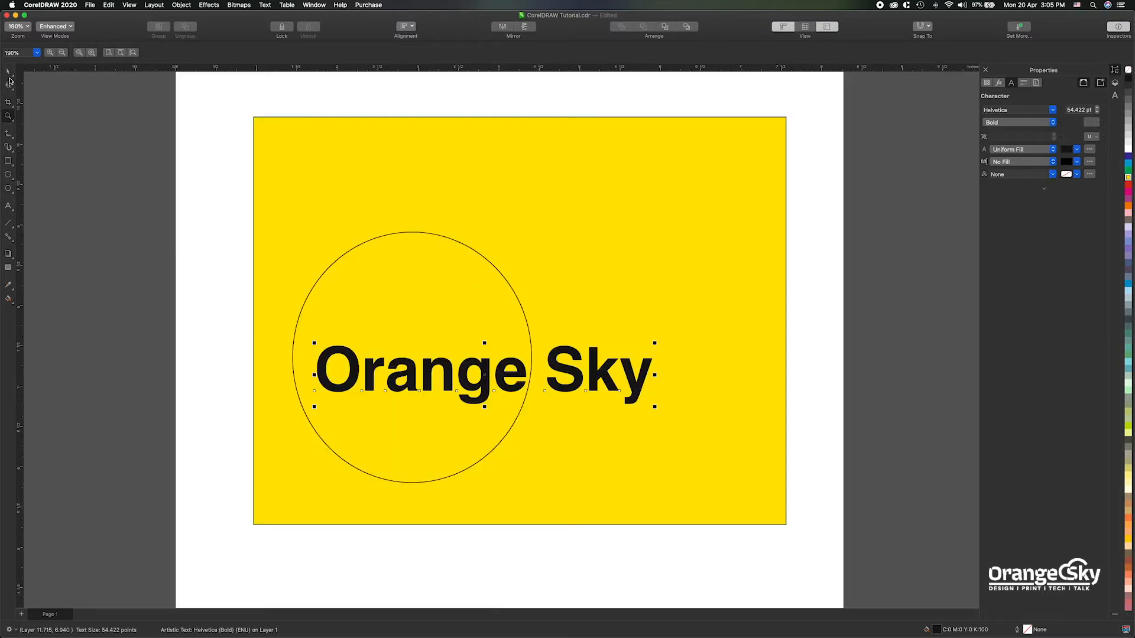
{"action": "left_click", "coordinate": [8, 72]}
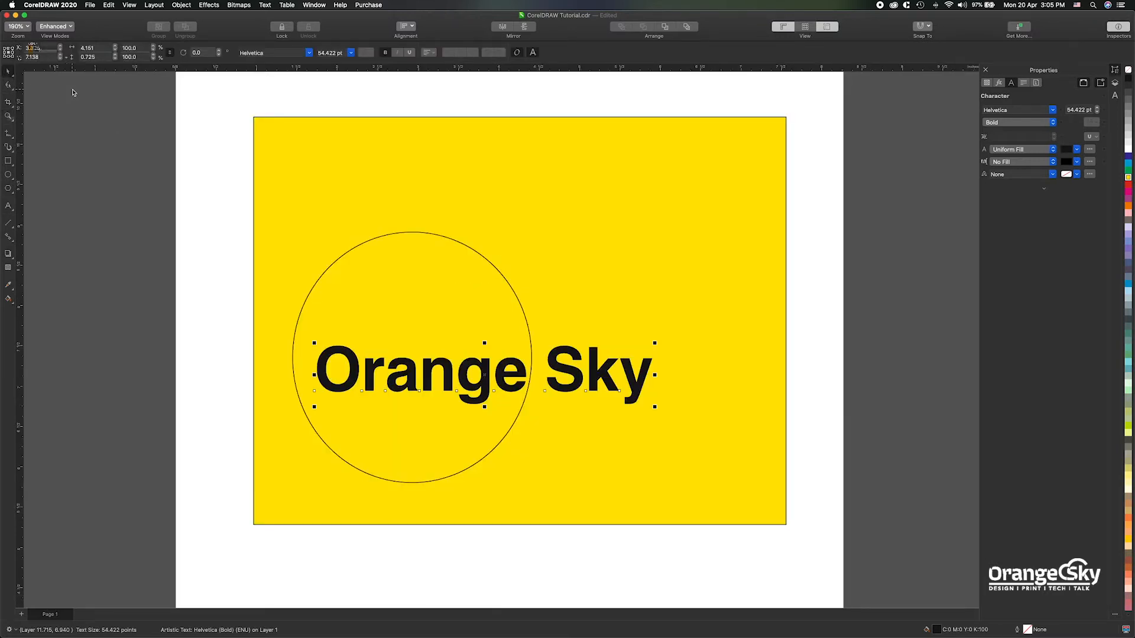
{"action": "left_click", "coordinate": [434, 237]}
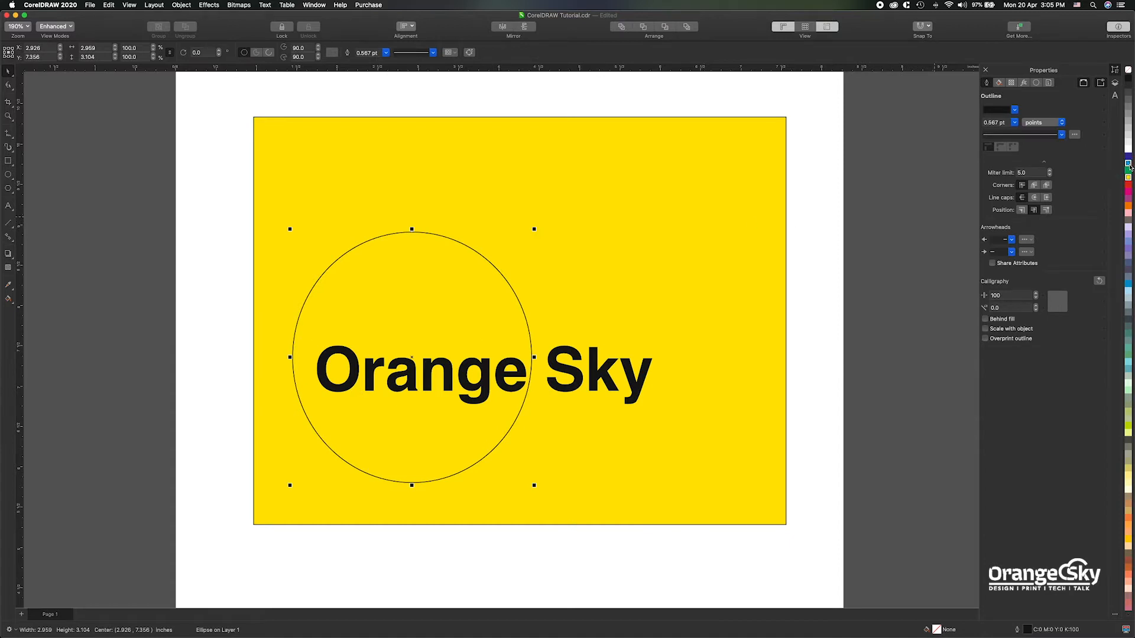
{"action": "left_click", "coordinate": [1129, 193]}
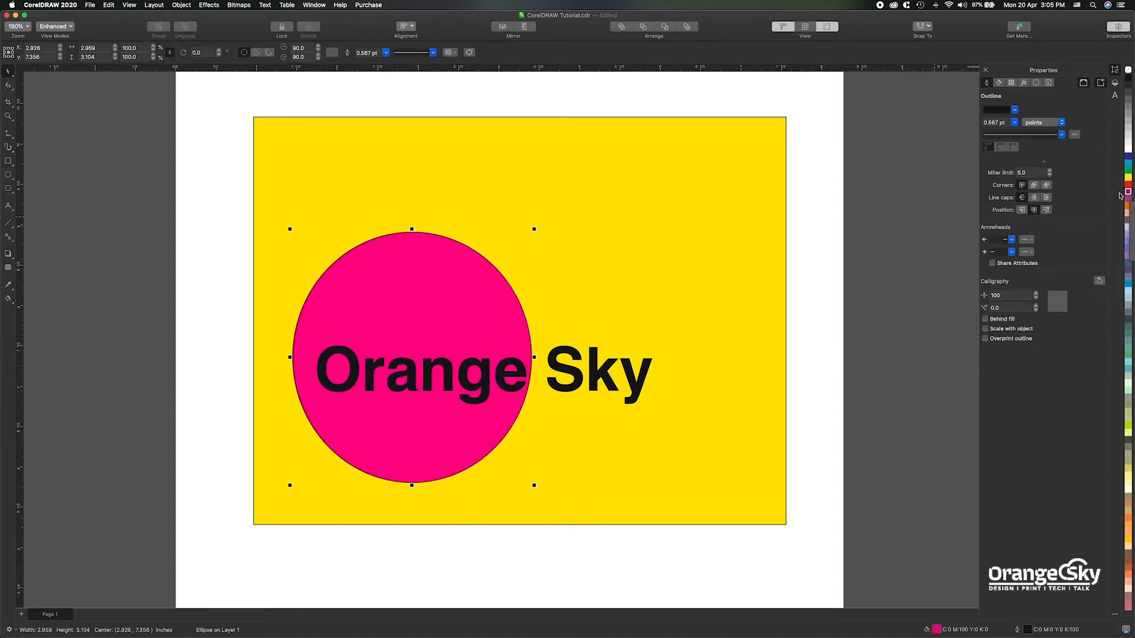
Step: Apply uniform transparency to the "Orange Sky" text and adjust it so the lettering is slightly darker than at 50
{"action": "key", "text": "Tab"}
{"action": "left_click", "coordinate": [8, 268]}
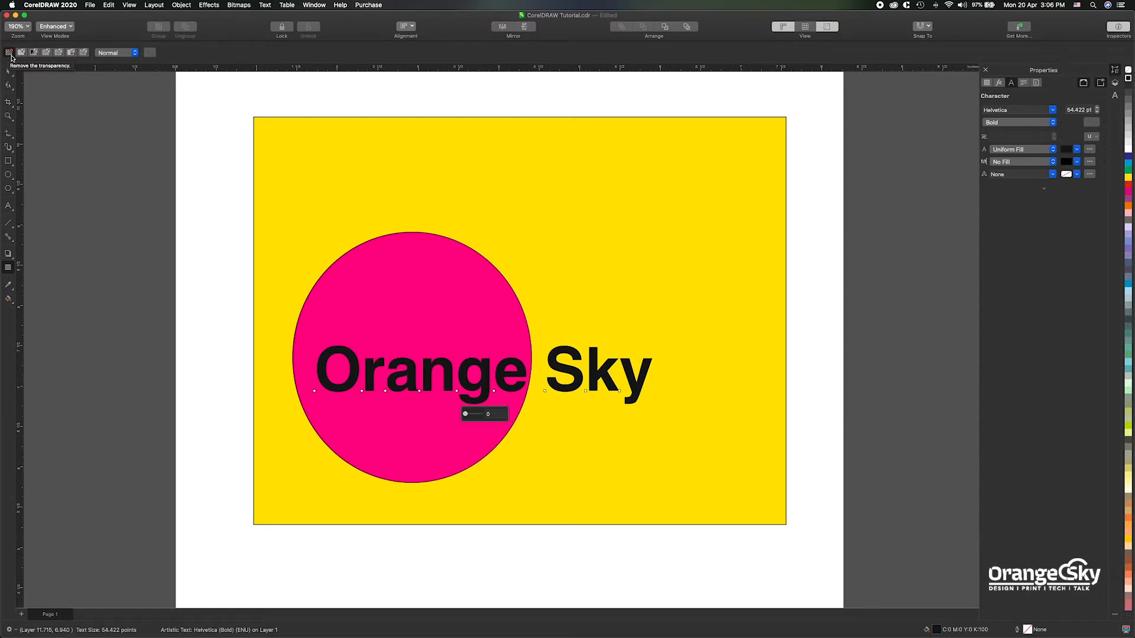
{"action": "left_click", "coordinate": [20, 53]}
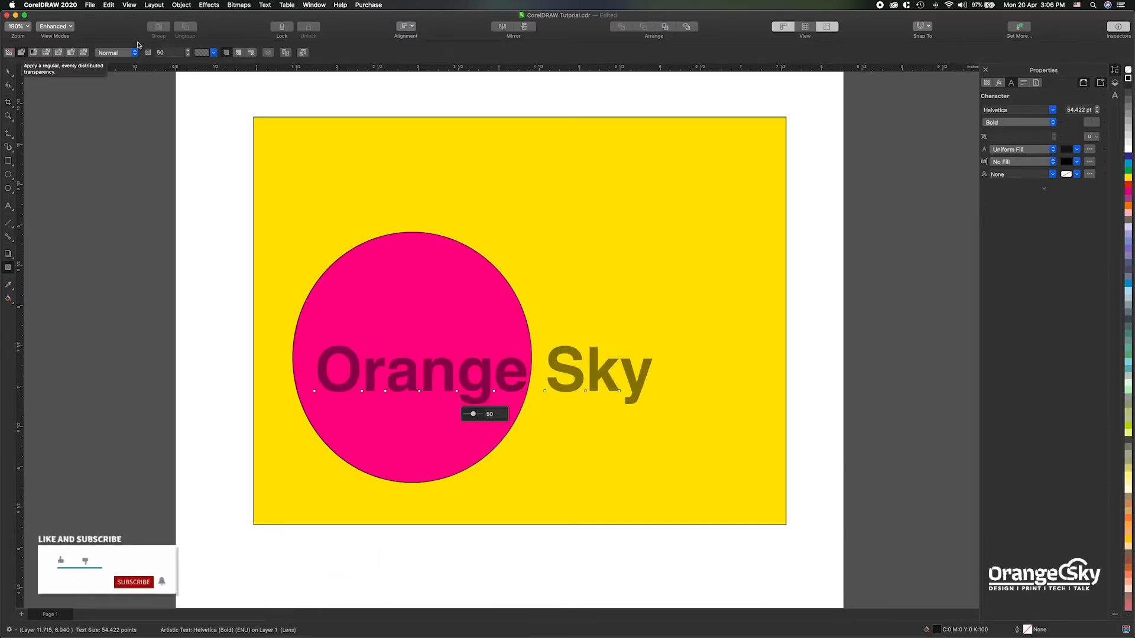
{"action": "left_click", "coordinate": [482, 416]}
{"action": "left_click_drag", "start_coordinate": [473, 414], "coordinate": [478, 418]}
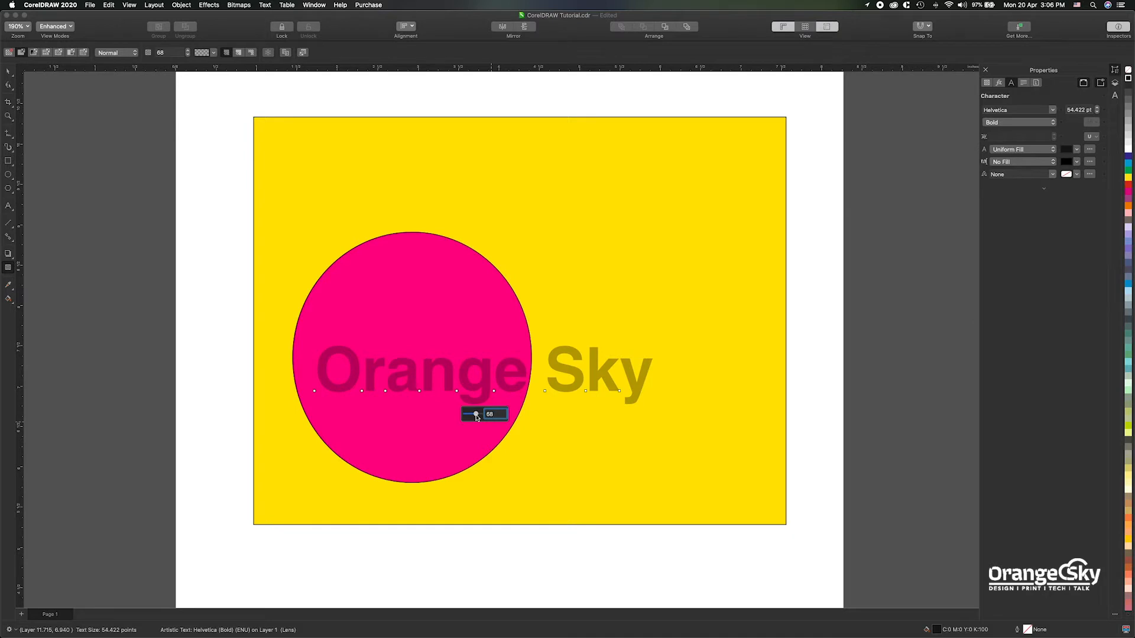
{"action": "left_click_drag", "start_coordinate": [477, 417], "coordinate": [473, 419]}
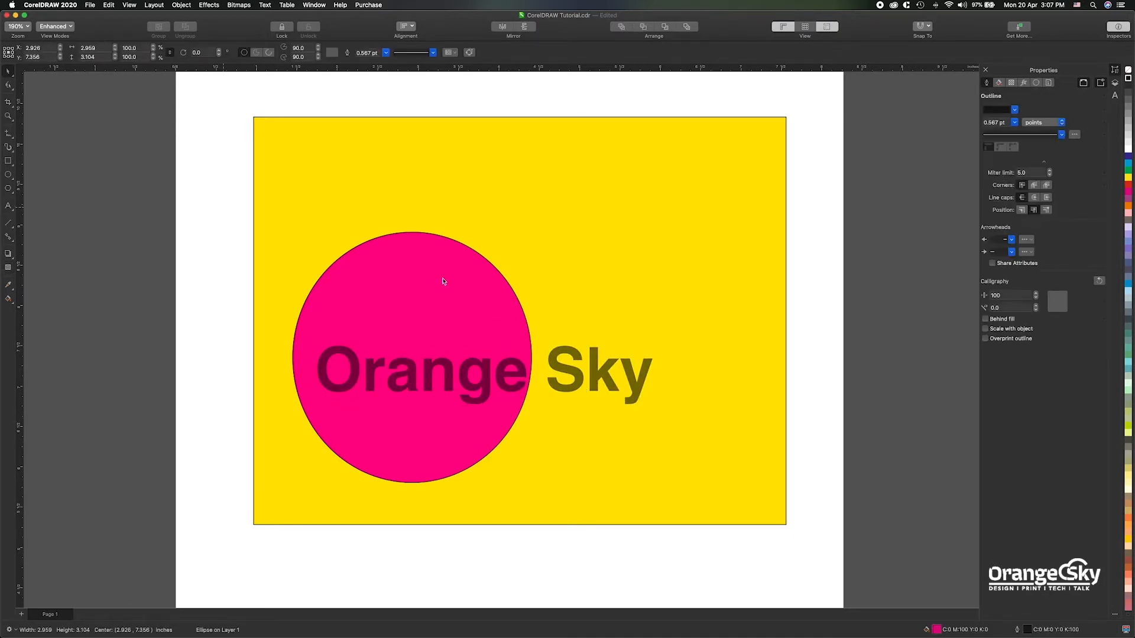
{"action": "left_click", "coordinate": [163, 140]}
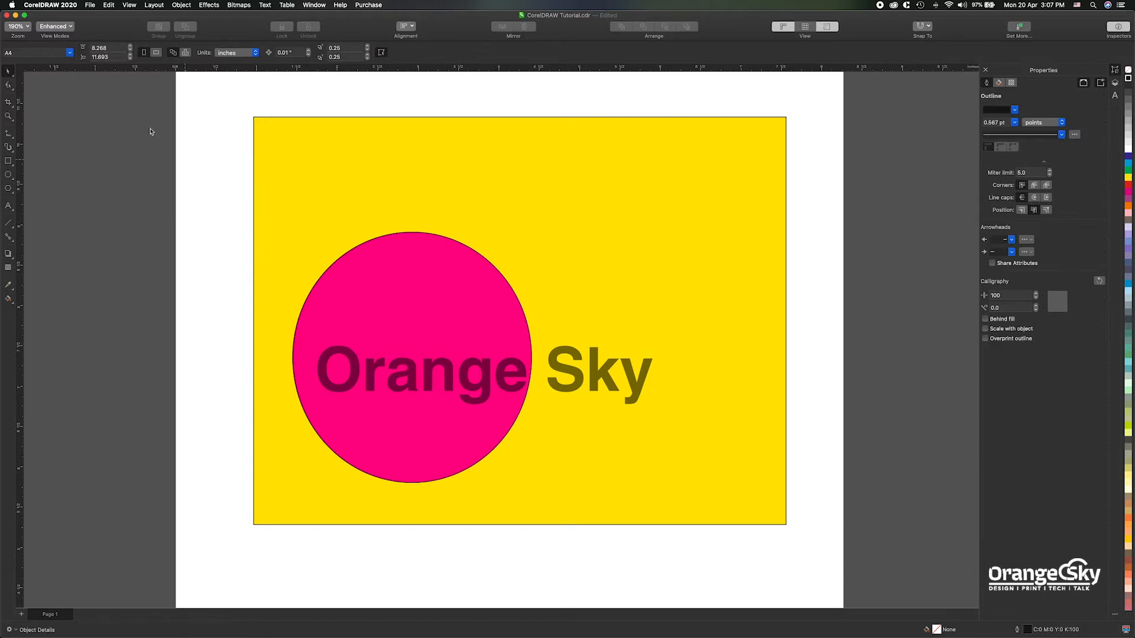
Step: Apply uniform transparency to the magenta ellipse
{"action": "left_click", "coordinate": [362, 289]}
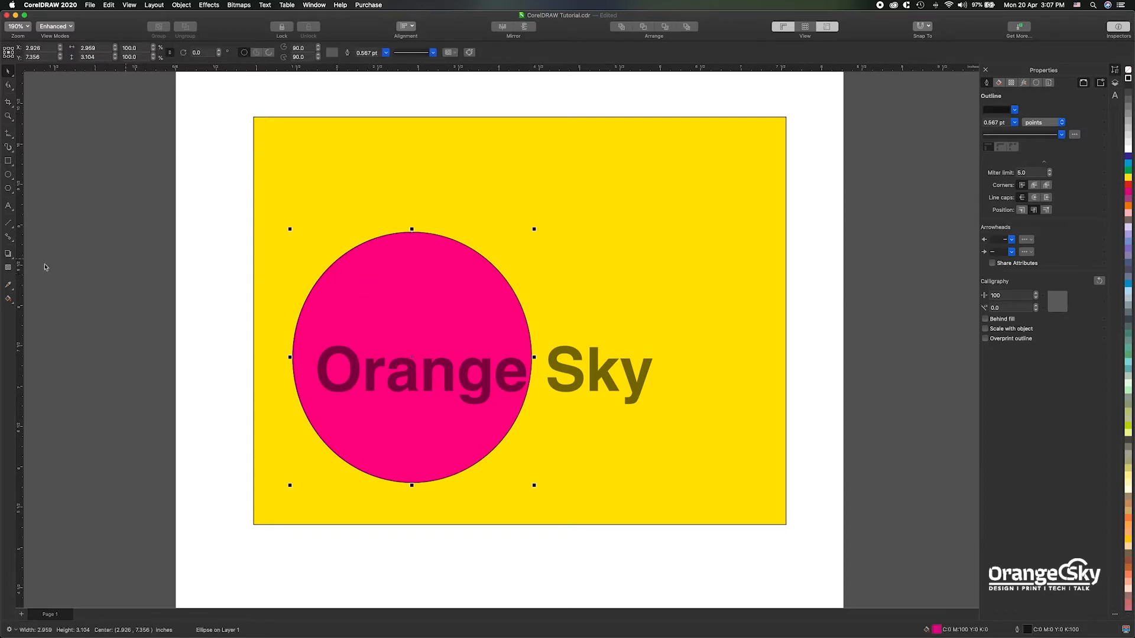
{"action": "left_click", "coordinate": [8, 267]}
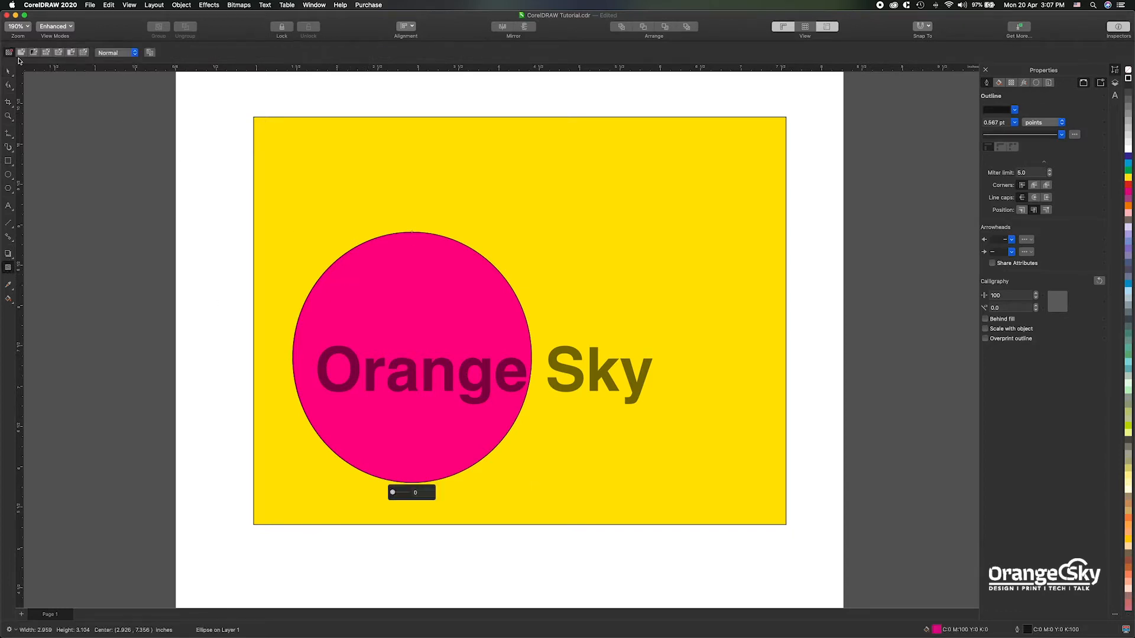
{"action": "left_click", "coordinate": [21, 53]}
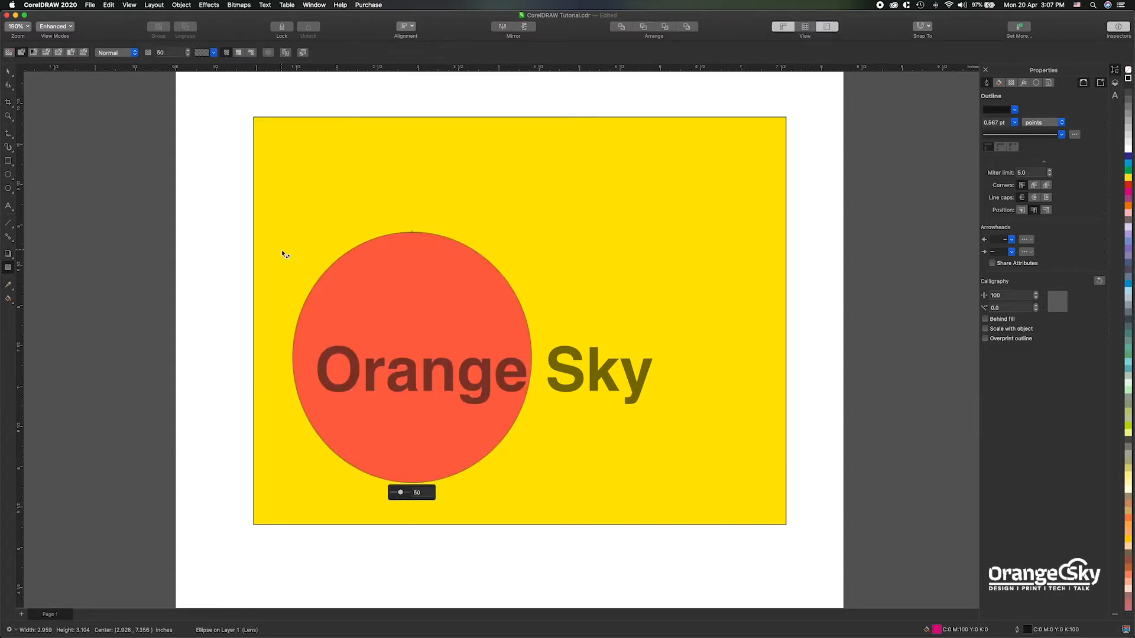
Step: Try transparency amounts of 80, 20 and 30 on the ellipse
{"action": "double_click", "coordinate": [170, 52]}
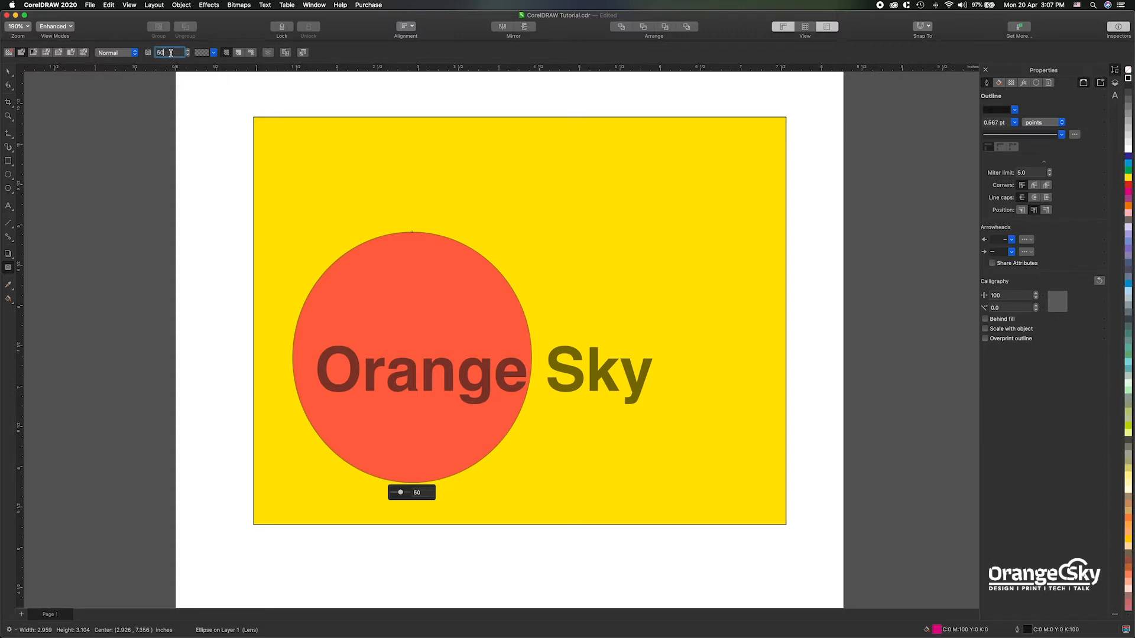
{"action": "type", "text": "80"}
{"action": "key", "text": "Return"}
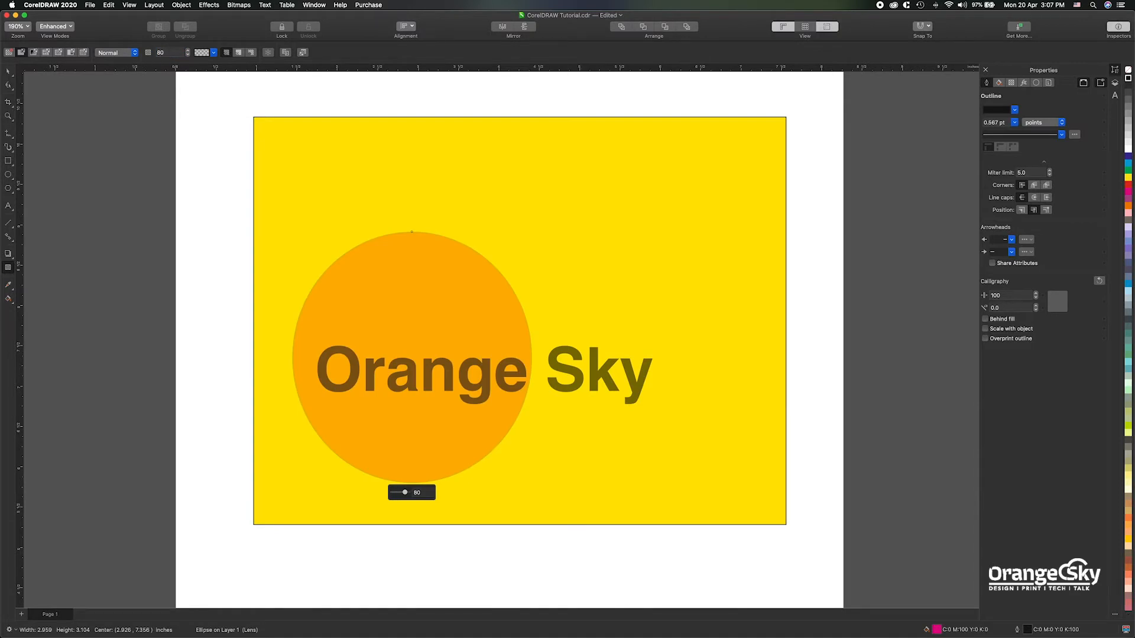
{"action": "double_click", "coordinate": [169, 54]}
{"action": "type", "text": "20"}
{"action": "key", "text": "Return"}
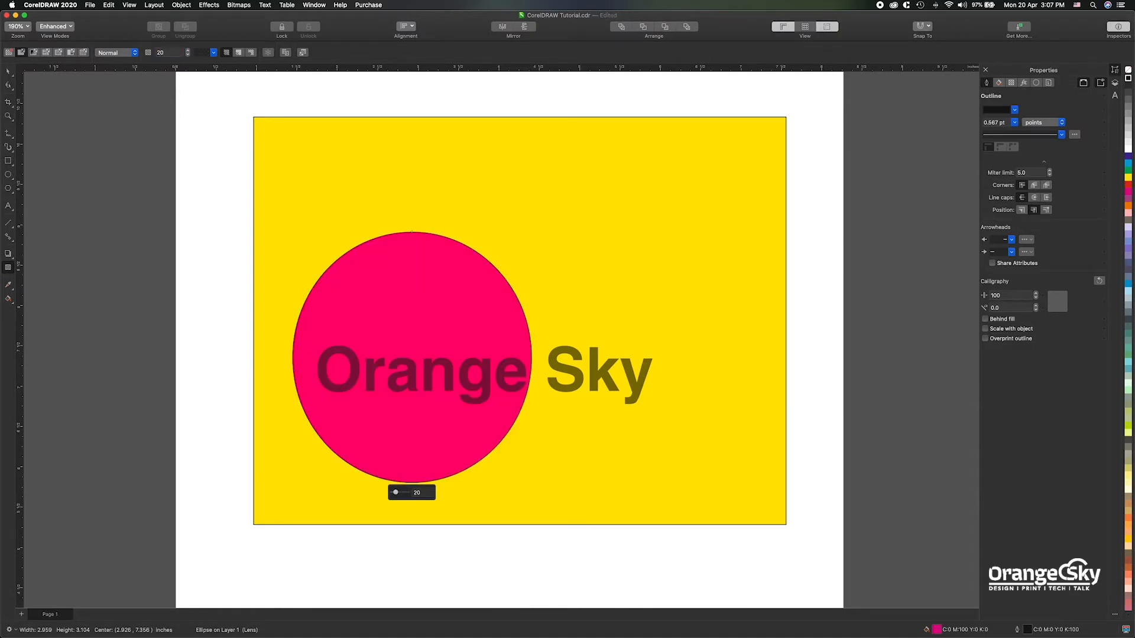
{"action": "double_click", "coordinate": [161, 53]}
{"action": "type", "text": "30"}
{"action": "key", "text": "Return"}
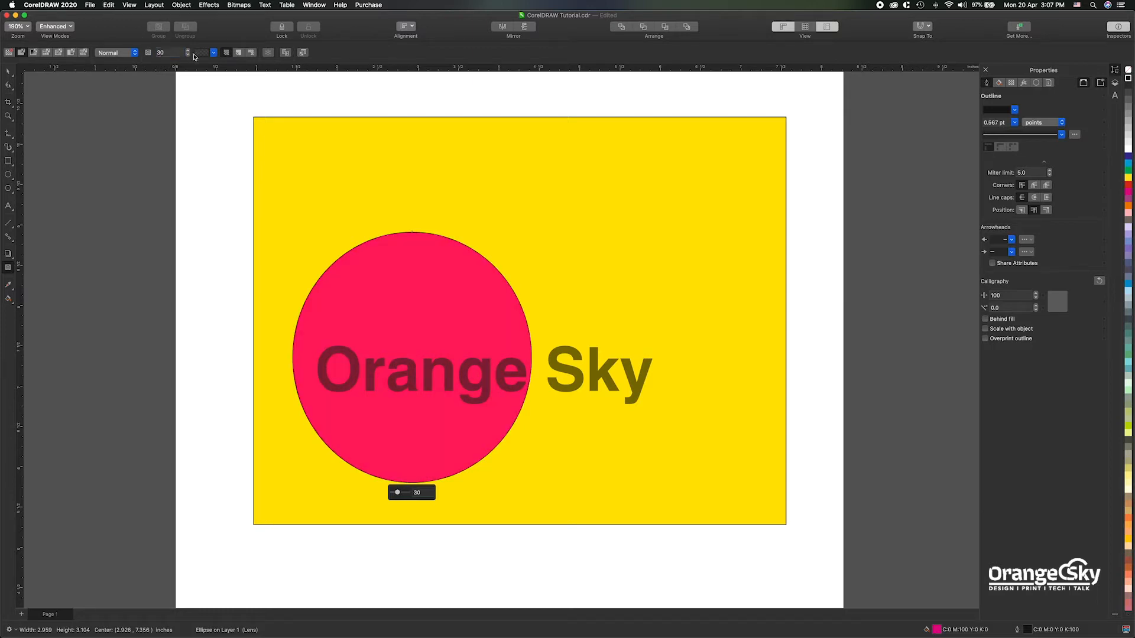
Step: Set the merge mode of the ellipse's transparency to Multiply
{"action": "left_click", "coordinate": [116, 53]}
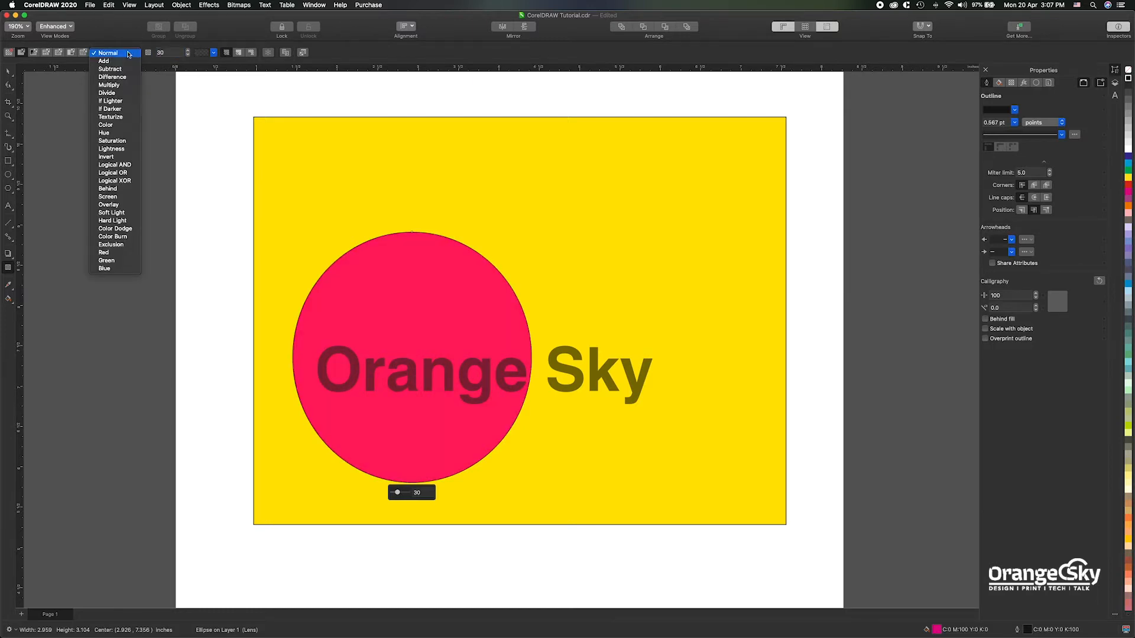
{"action": "left_click", "coordinate": [120, 86]}
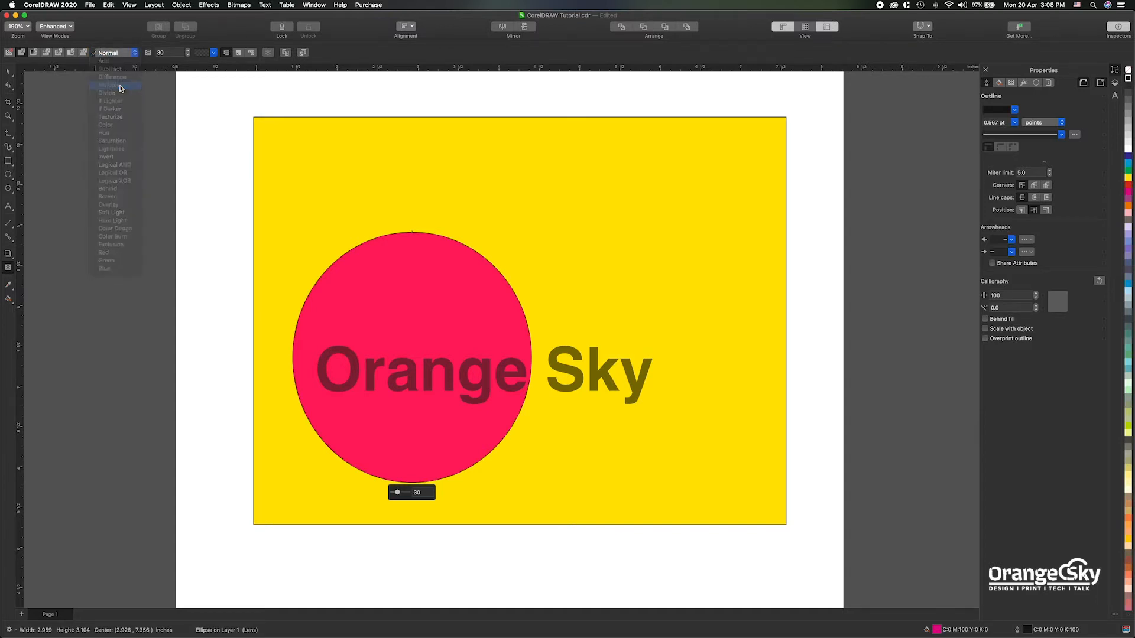
Step: Try the Divide and Lightness merge modes on the ellipse and return it to Multiply
{"action": "left_click", "coordinate": [119, 53]}
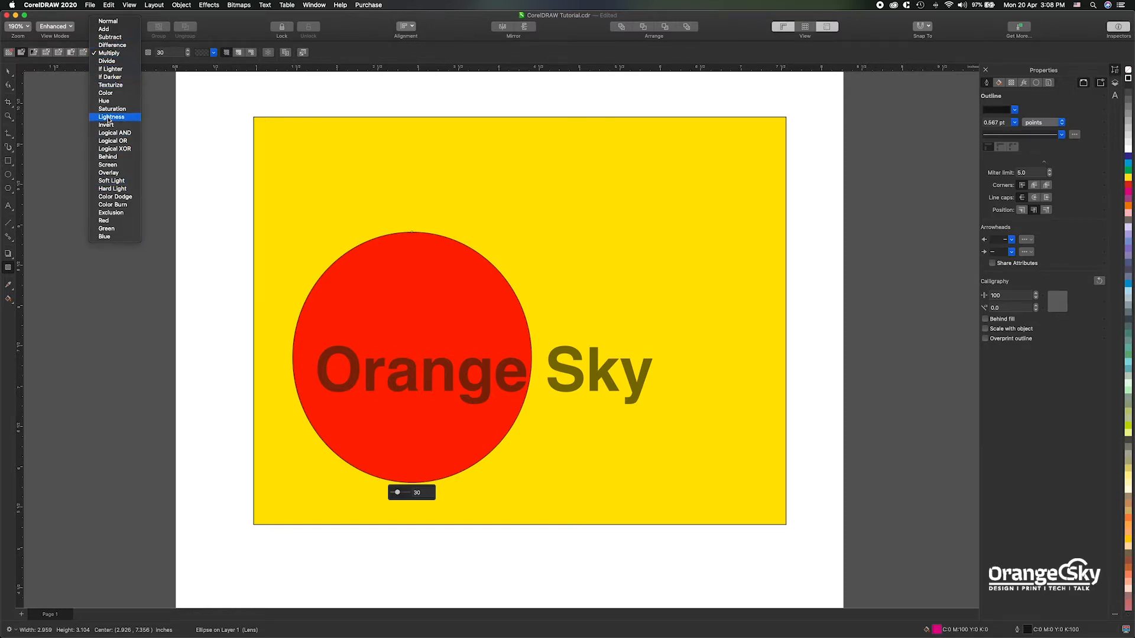
{"action": "left_click", "coordinate": [110, 68]}
{"action": "left_click", "coordinate": [118, 54]}
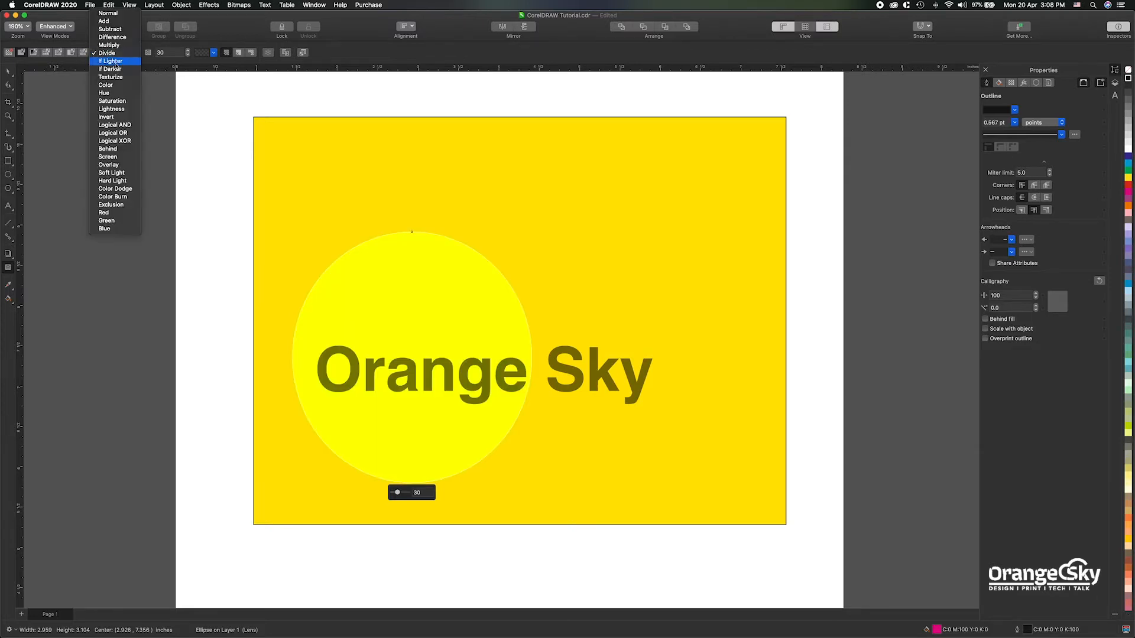
{"action": "left_click", "coordinate": [112, 101]}
{"action": "left_click", "coordinate": [118, 53]}
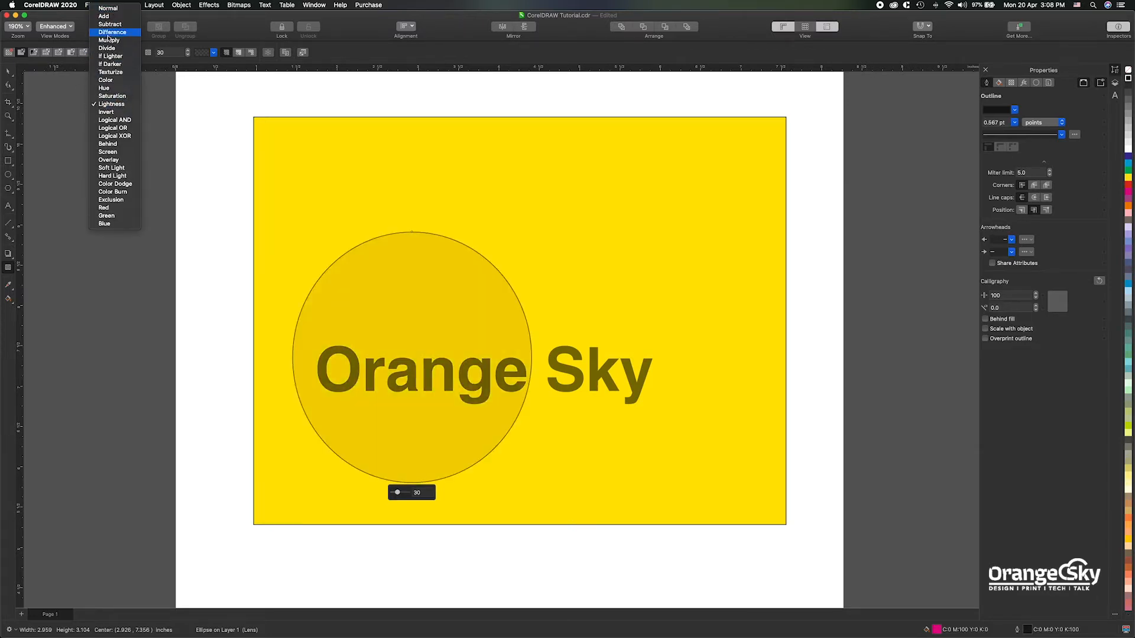
{"action": "left_click", "coordinate": [112, 40]}
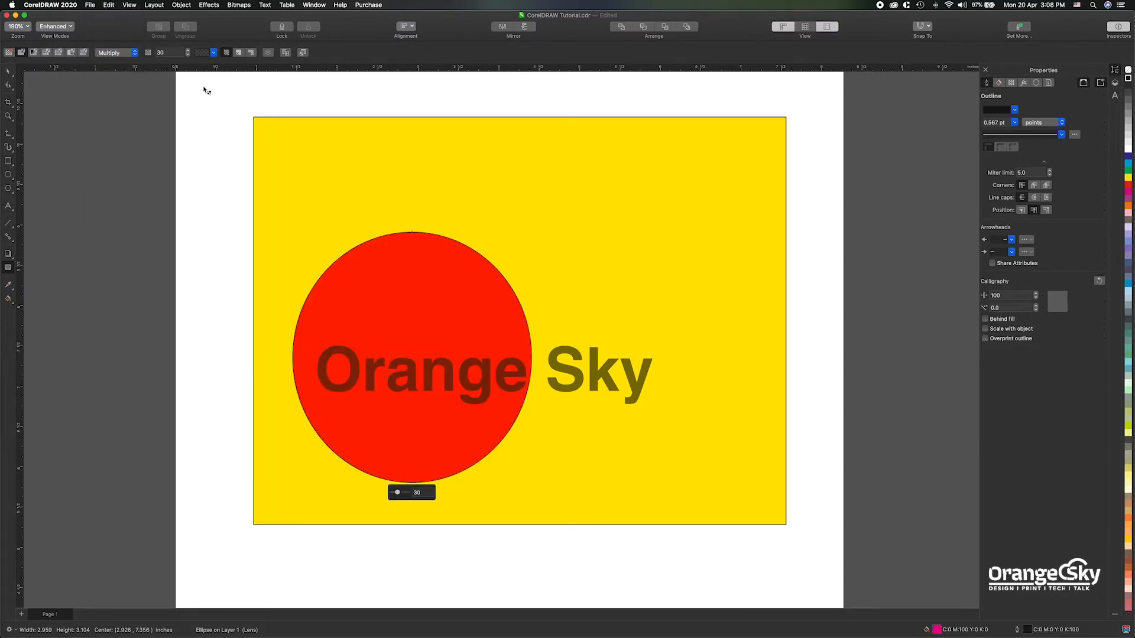
Step: Apply the preset uniform transparency of 45 to the ellipse
{"action": "left_click", "coordinate": [213, 53]}
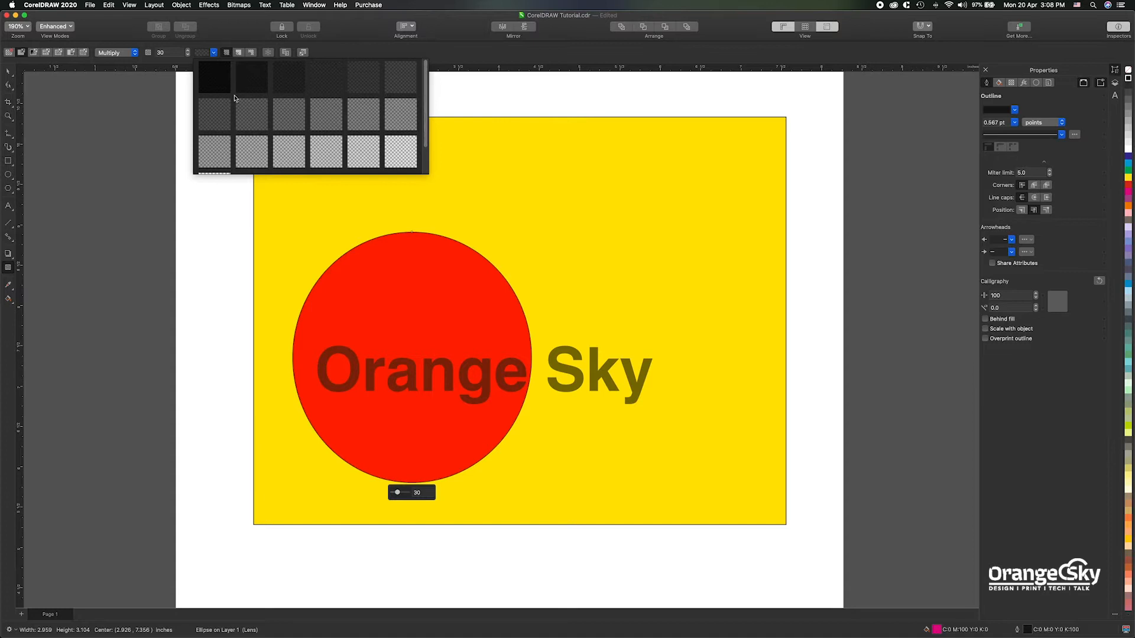
{"action": "left_click", "coordinate": [295, 114]}
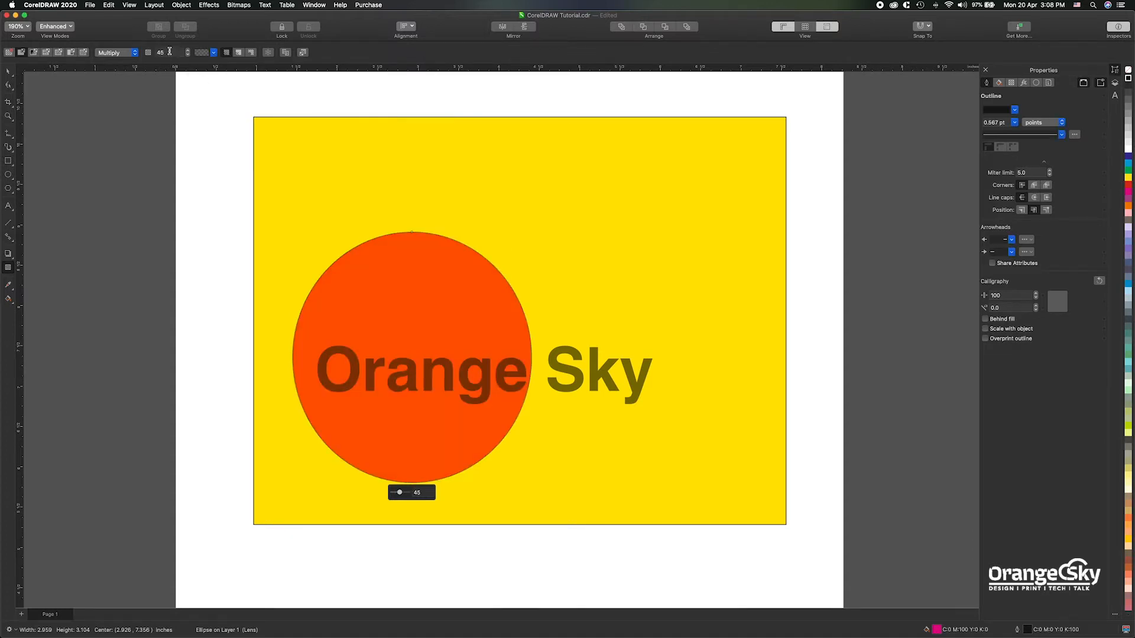
{"action": "left_click", "coordinate": [214, 52]}
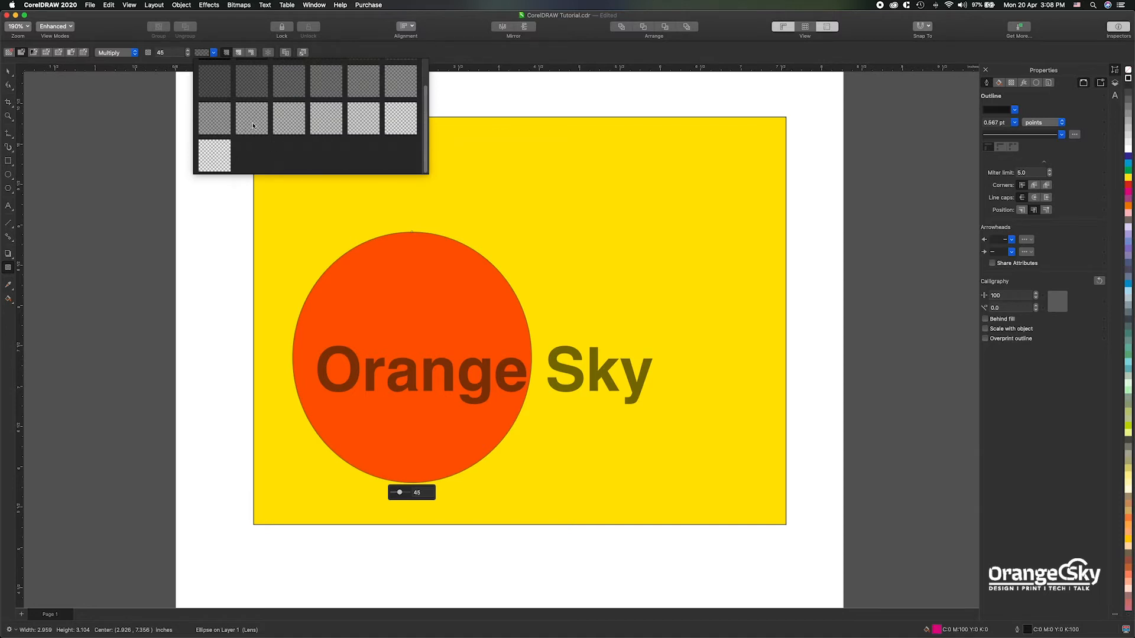
{"action": "left_click", "coordinate": [213, 50]}
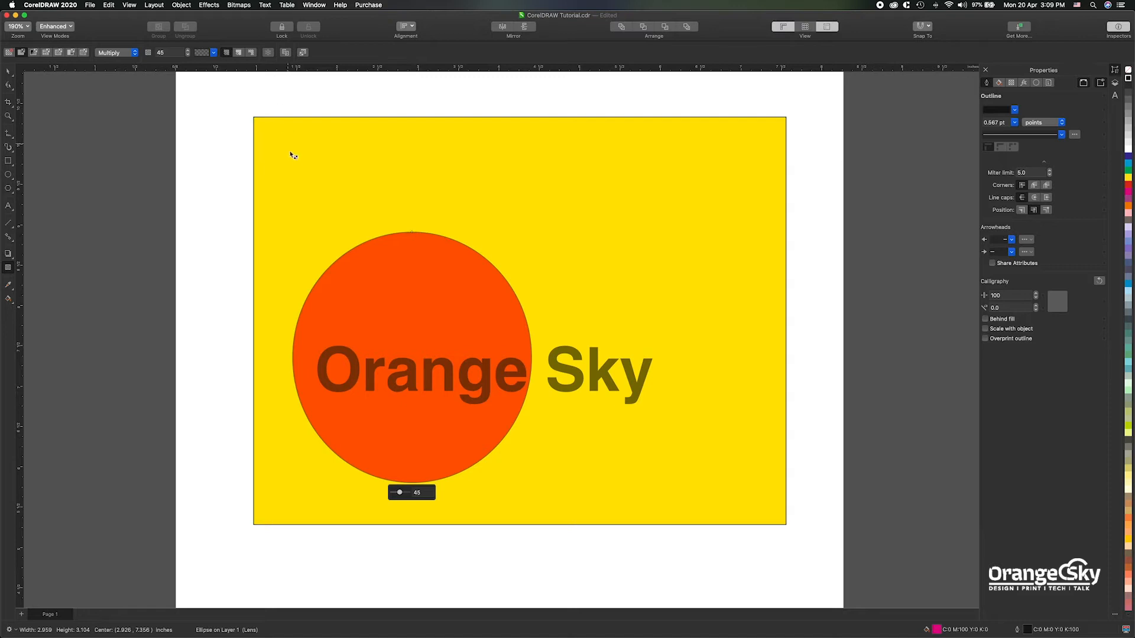
Step: Try limiting the ellipse's transparency to its fill only and its outline only, and return it to both fill and outline
{"action": "left_click", "coordinate": [238, 53]}
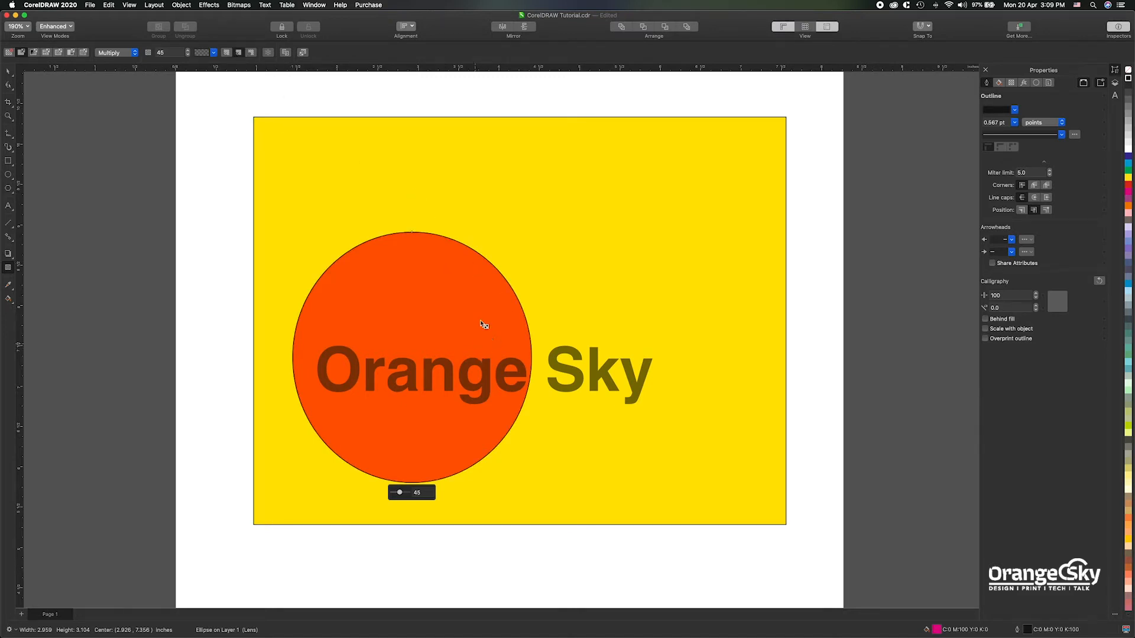
{"action": "left_click", "coordinate": [251, 52]}
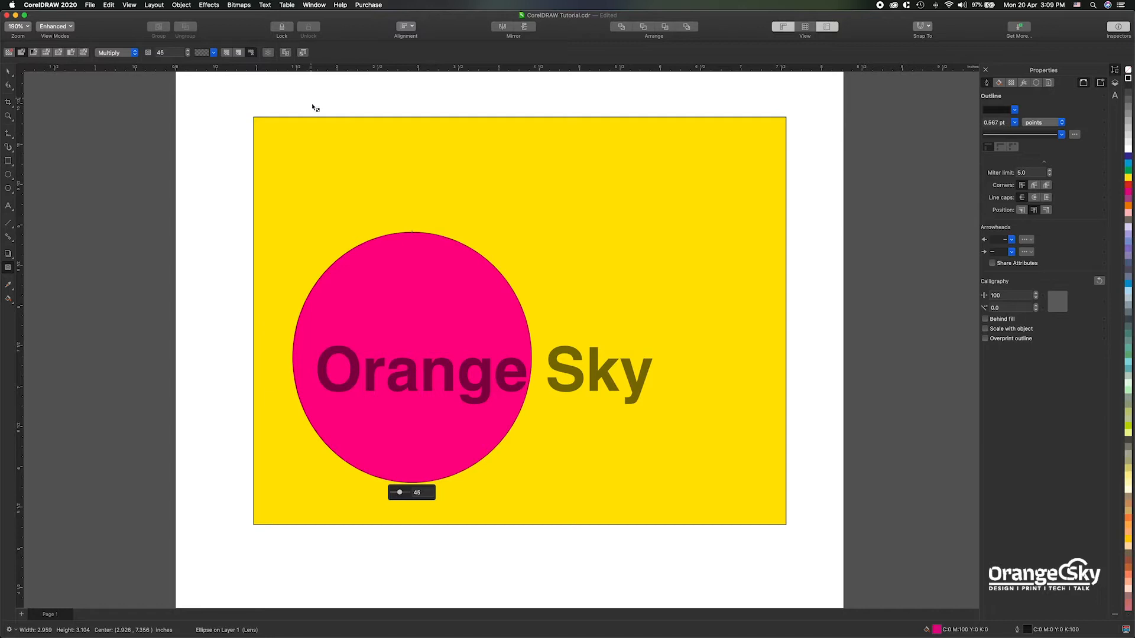
{"action": "left_click", "coordinate": [227, 52]}
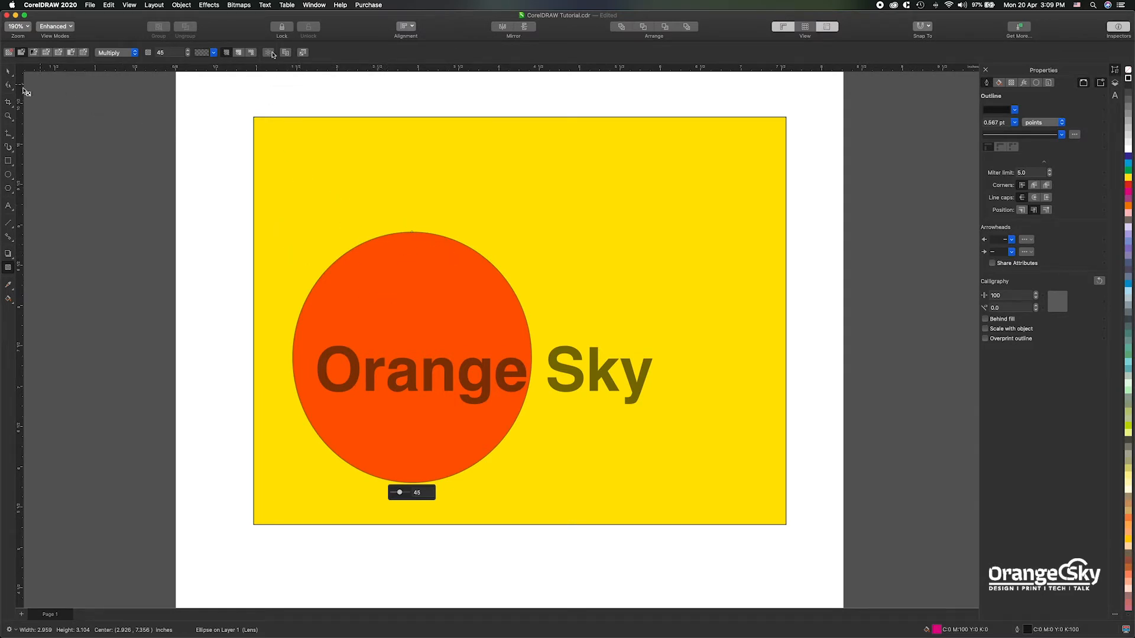
Step: Move the ellipse partly off the page past the rectangle's left edge, and place it back on the rectangle, overlapping the text
{"action": "left_click", "coordinate": [8, 74]}
{"action": "left_click_drag", "start_coordinate": [413, 296], "coordinate": [213, 287]}
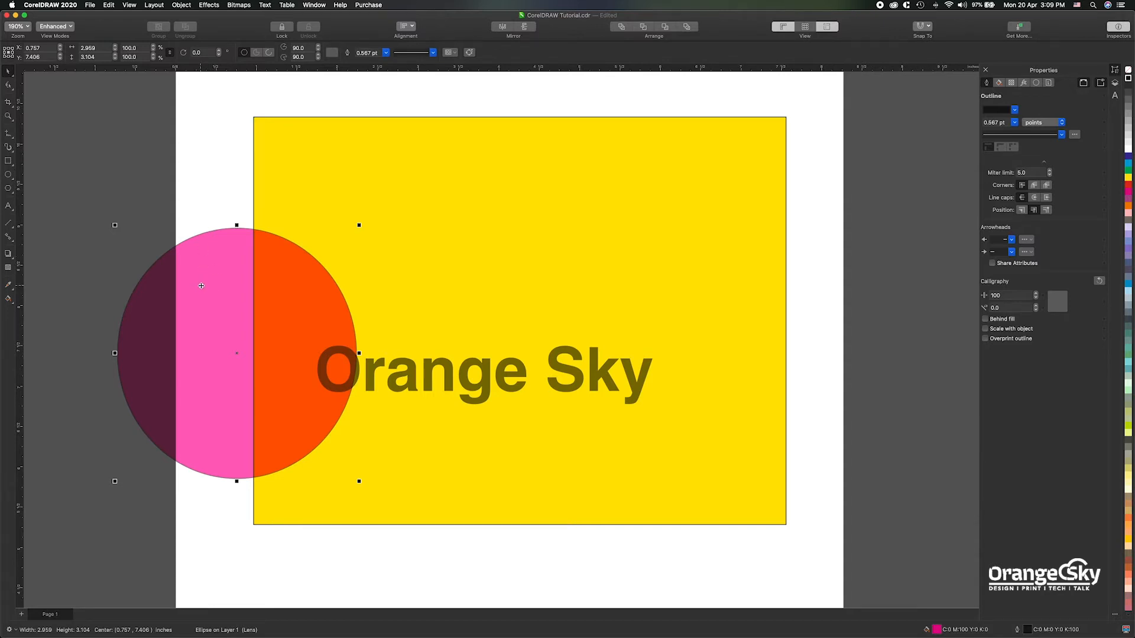
{"action": "left_click_drag", "start_coordinate": [203, 286], "coordinate": [429, 230]}
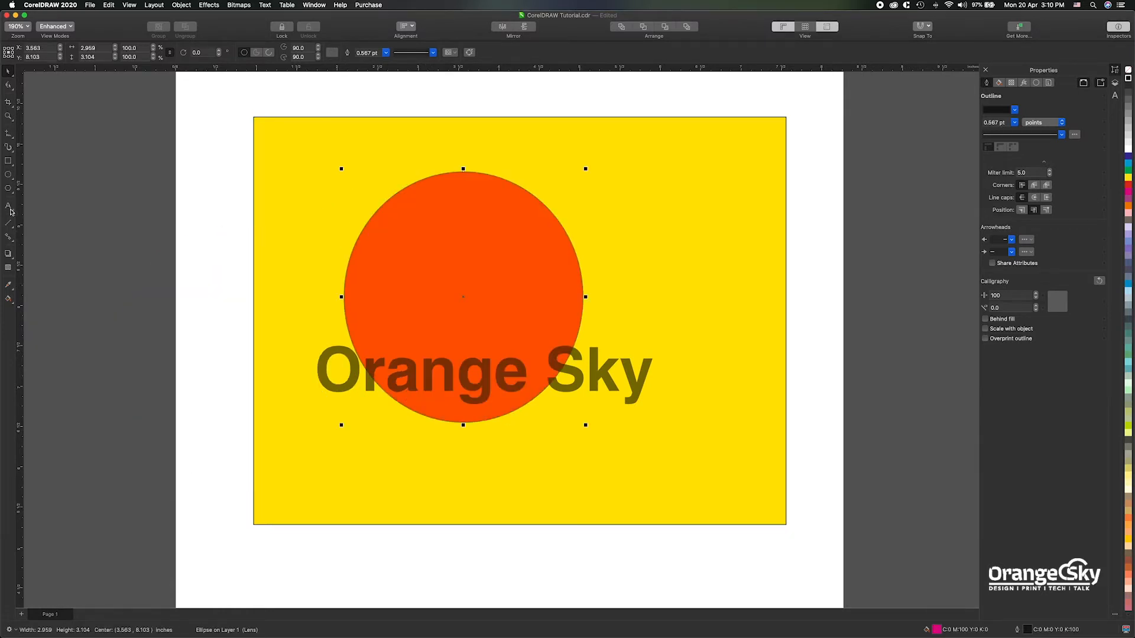
Step: Freeze the ellipse's transparency, move the ellipse past the rectangle's left edge, and place it back inside the rectangle
{"action": "left_click", "coordinate": [8, 267]}
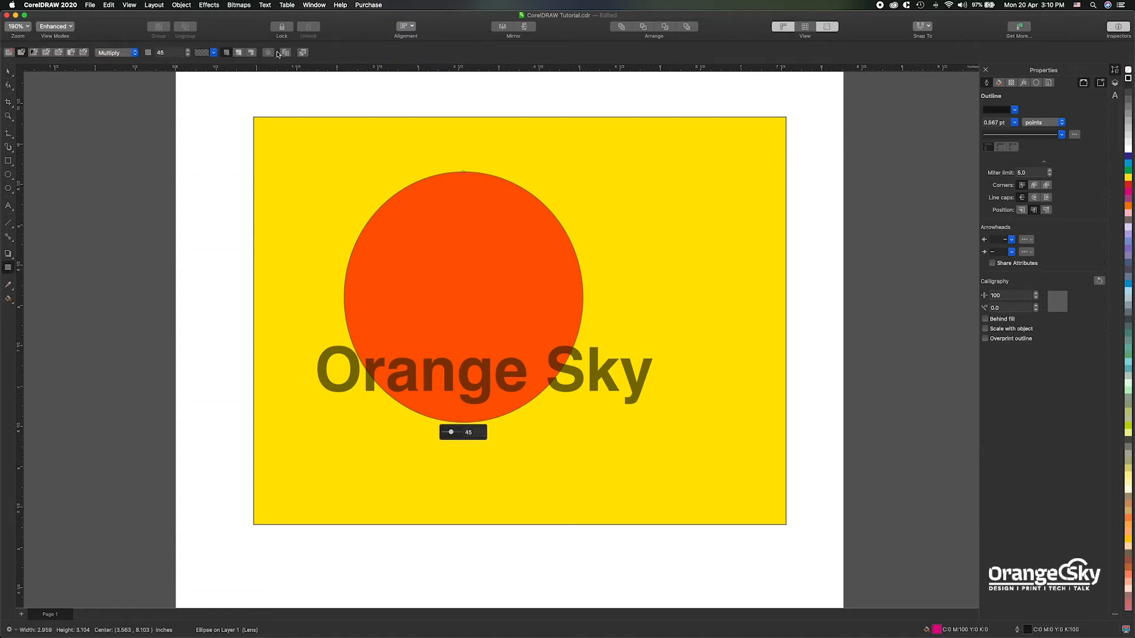
{"action": "left_click", "coordinate": [268, 54]}
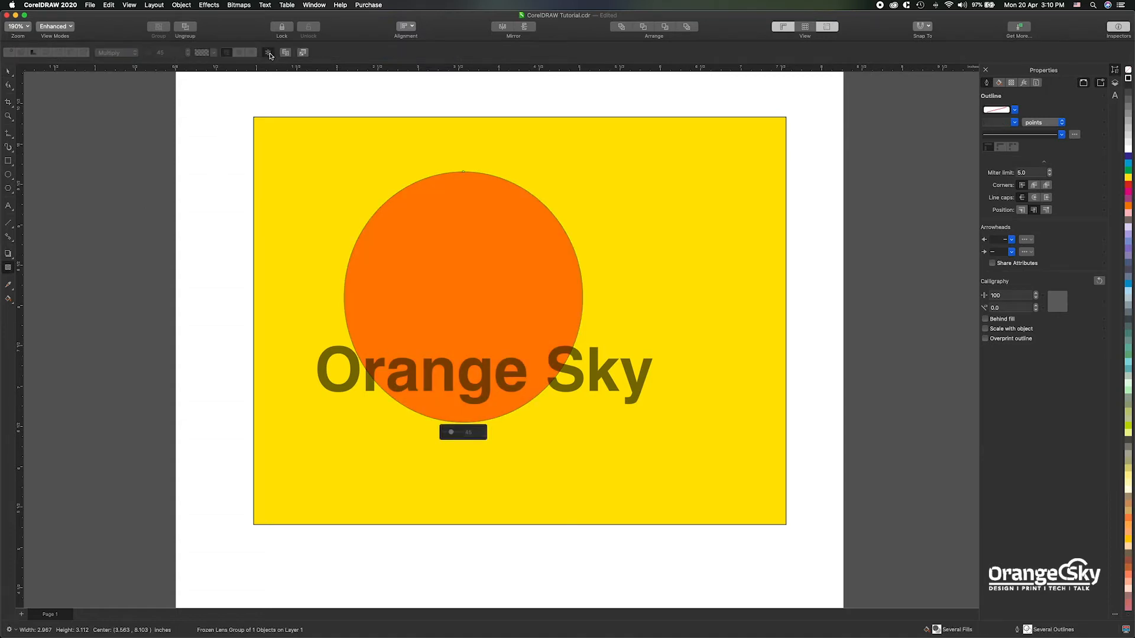
{"action": "left_click", "coordinate": [8, 73]}
{"action": "left_click_drag", "start_coordinate": [473, 232], "coordinate": [266, 233]}
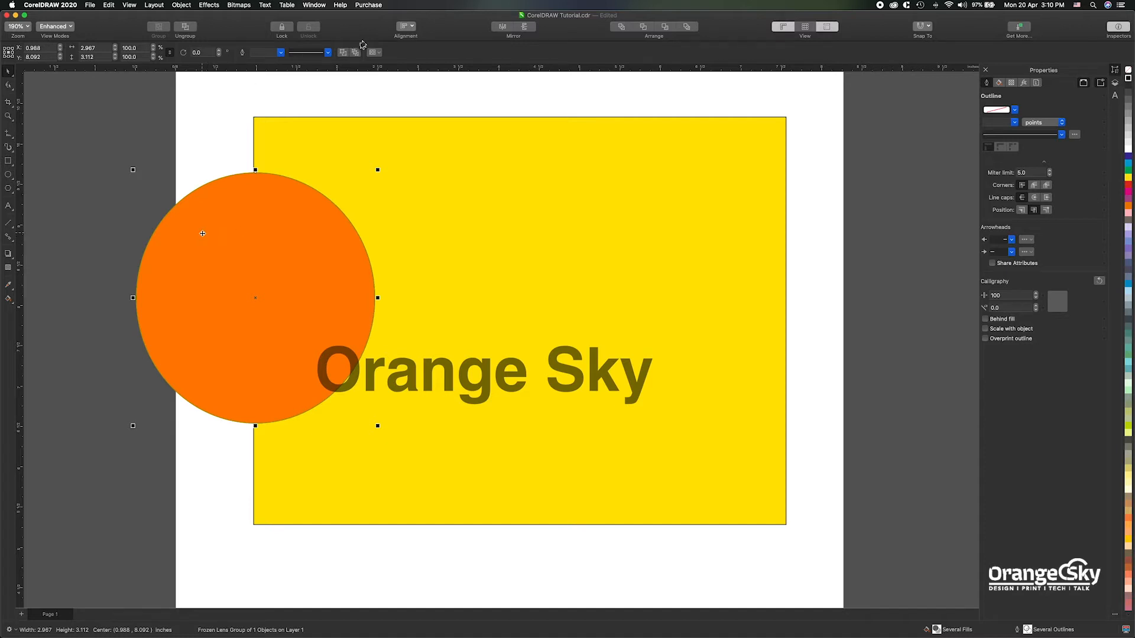
{"action": "left_click_drag", "start_coordinate": [231, 287], "coordinate": [408, 265]}
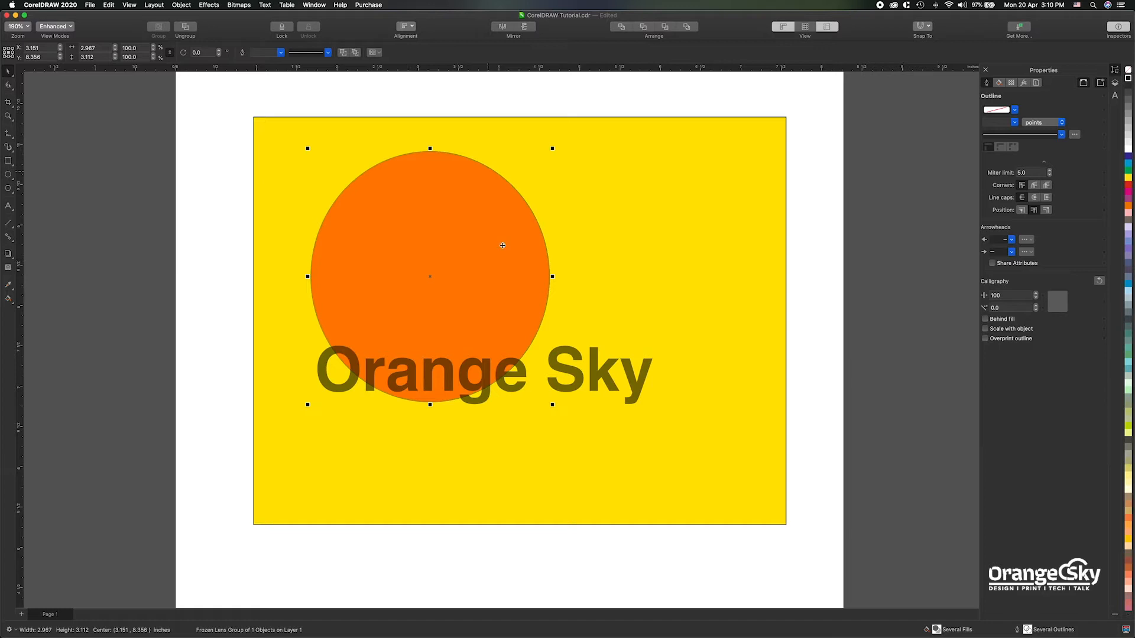
Step: Unfreeze the ellipse's transparency and review its Edit Transparency settings without changing them
{"action": "left_click", "coordinate": [8, 267]}
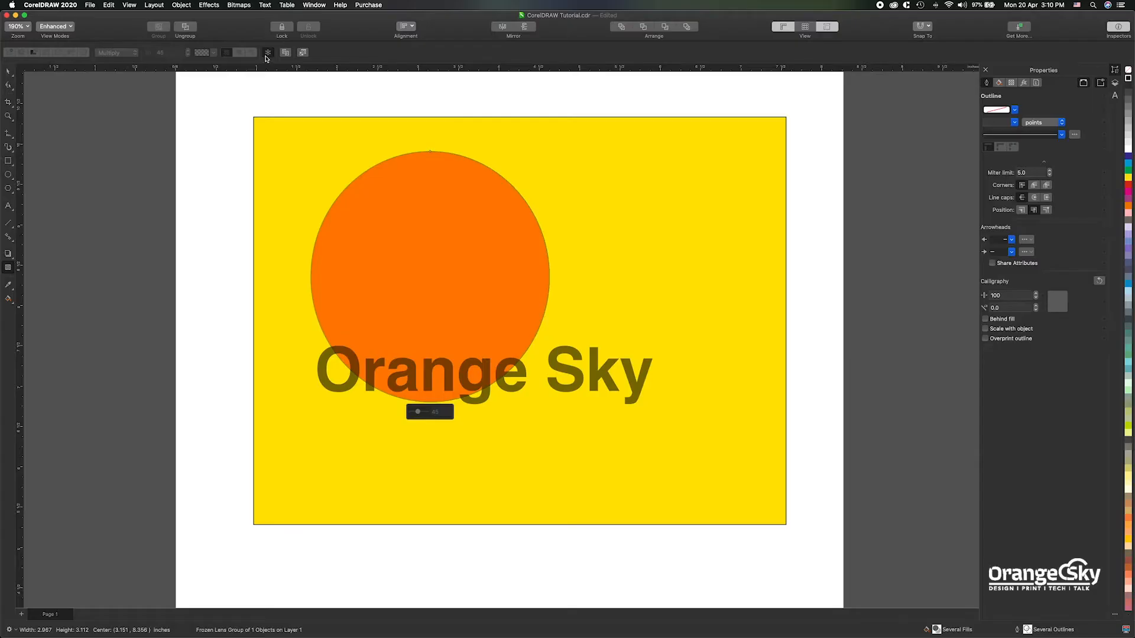
{"action": "left_click", "coordinate": [268, 53]}
{"action": "left_click", "coordinate": [268, 54]}
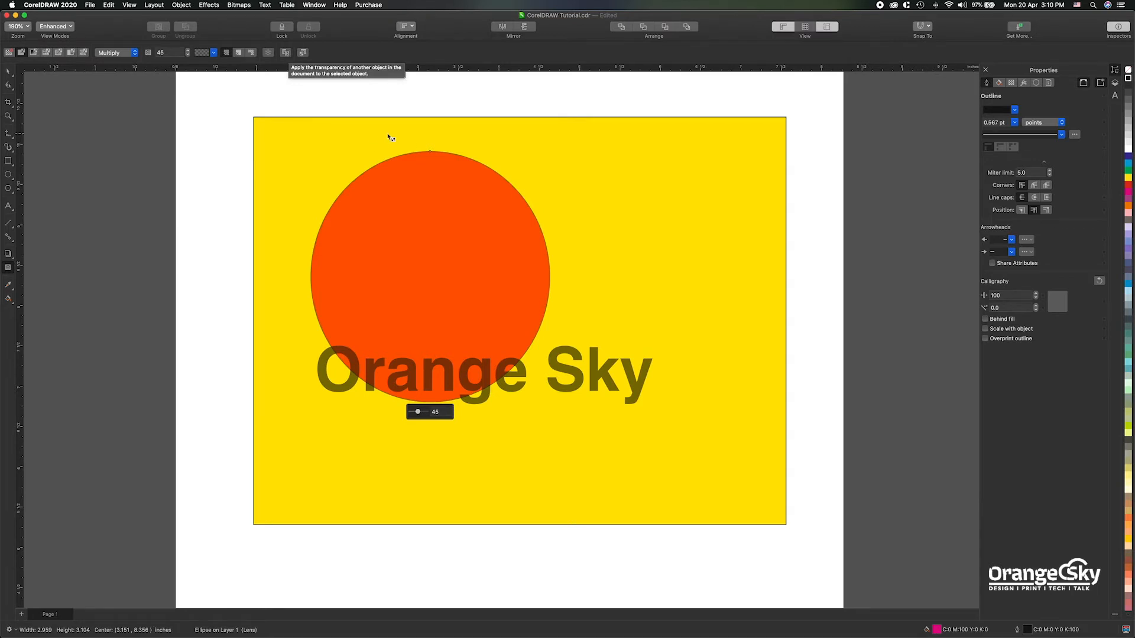
{"action": "left_click", "coordinate": [304, 53]}
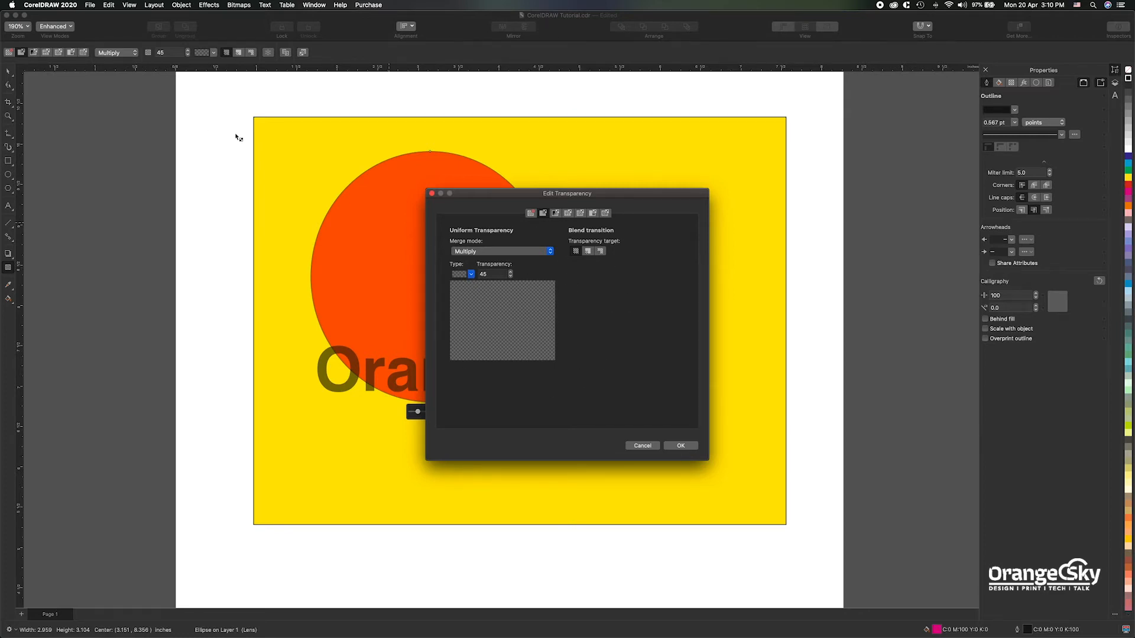
{"action": "left_click", "coordinate": [642, 446]}
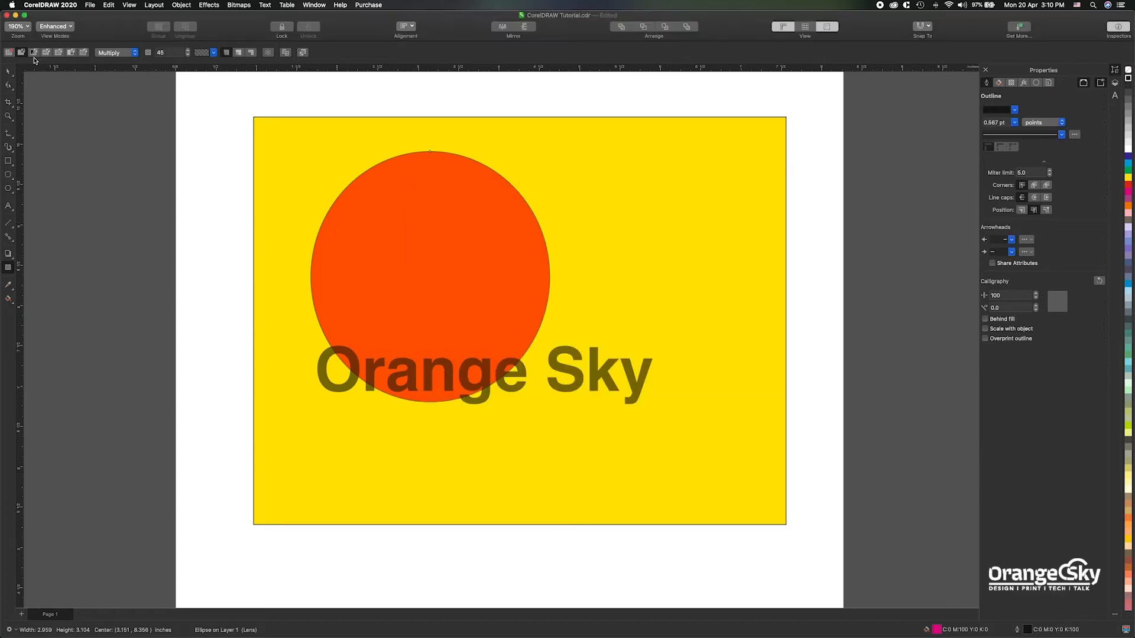
Step: Apply a fountain transparency to the ellipse, angle it about 45°, and adjust its end node and midpoint to shift the fade
{"action": "left_click", "coordinate": [33, 53]}
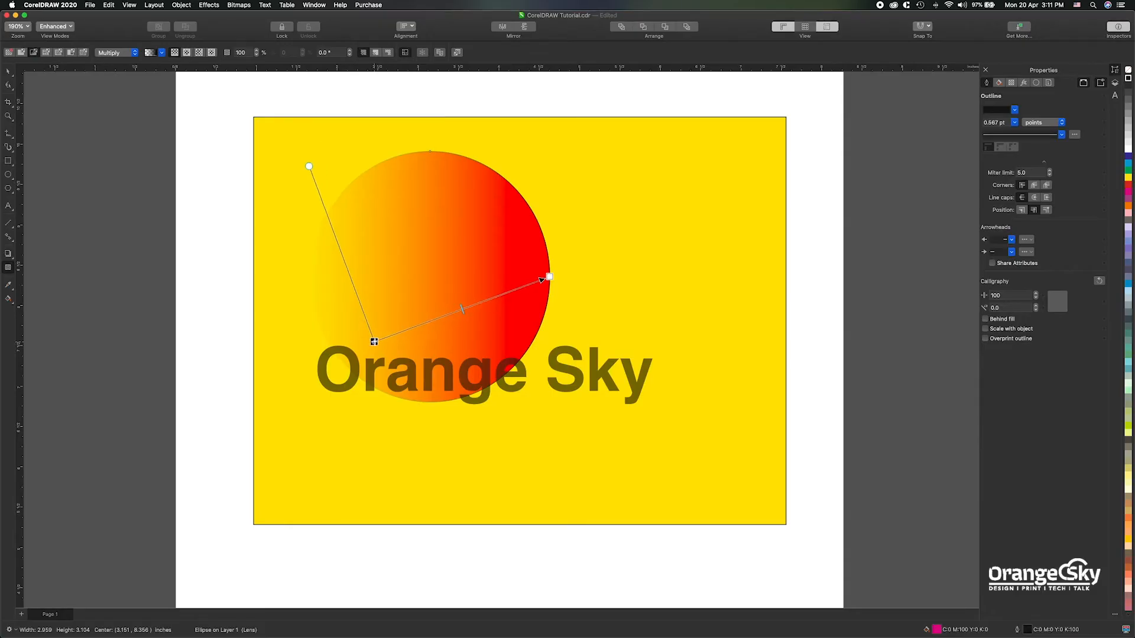
{"action": "left_click_drag", "start_coordinate": [374, 342], "coordinate": [458, 362]}
{"action": "left_click_drag", "start_coordinate": [373, 269], "coordinate": [312, 241]}
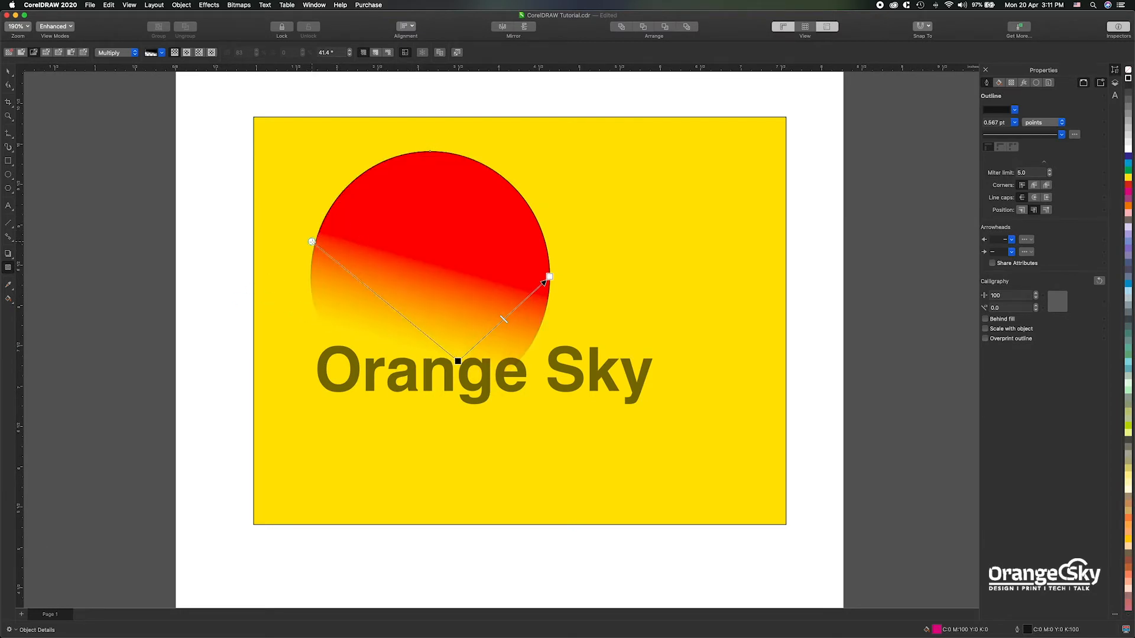
{"action": "mouse_move", "coordinate": [550, 276]}
{"action": "left_mouse_down"}
{"action": "mouse_move", "coordinate": [585, 229]}
{"action": "mouse_move", "coordinate": [538, 278]}
{"action": "left_mouse_up"}
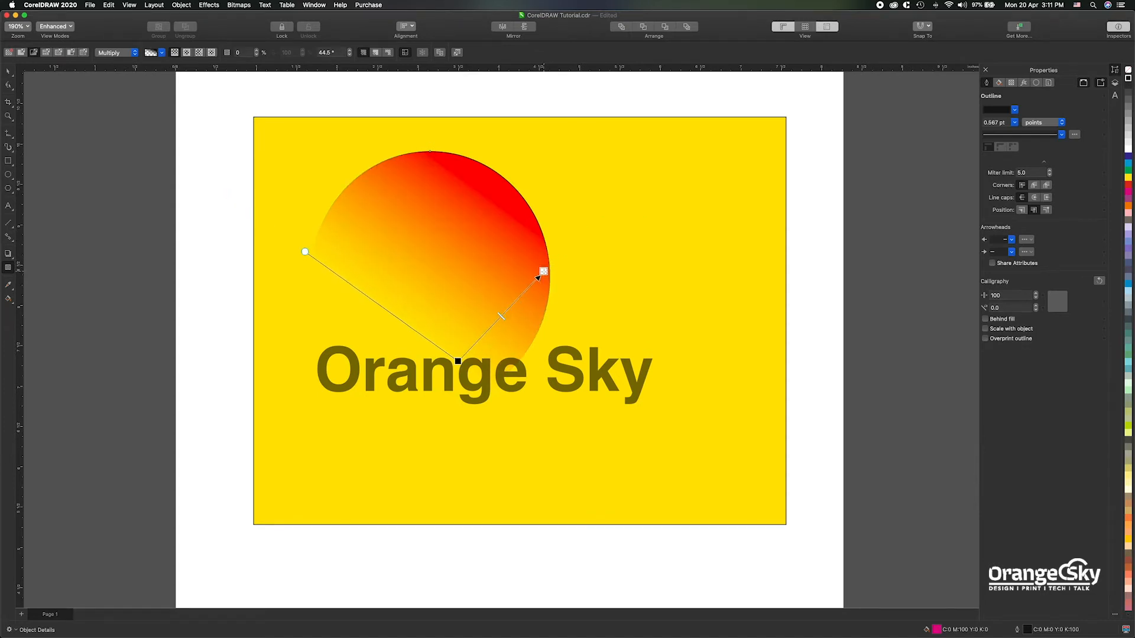
{"action": "left_click_drag", "start_coordinate": [502, 316], "coordinate": [487, 333]}
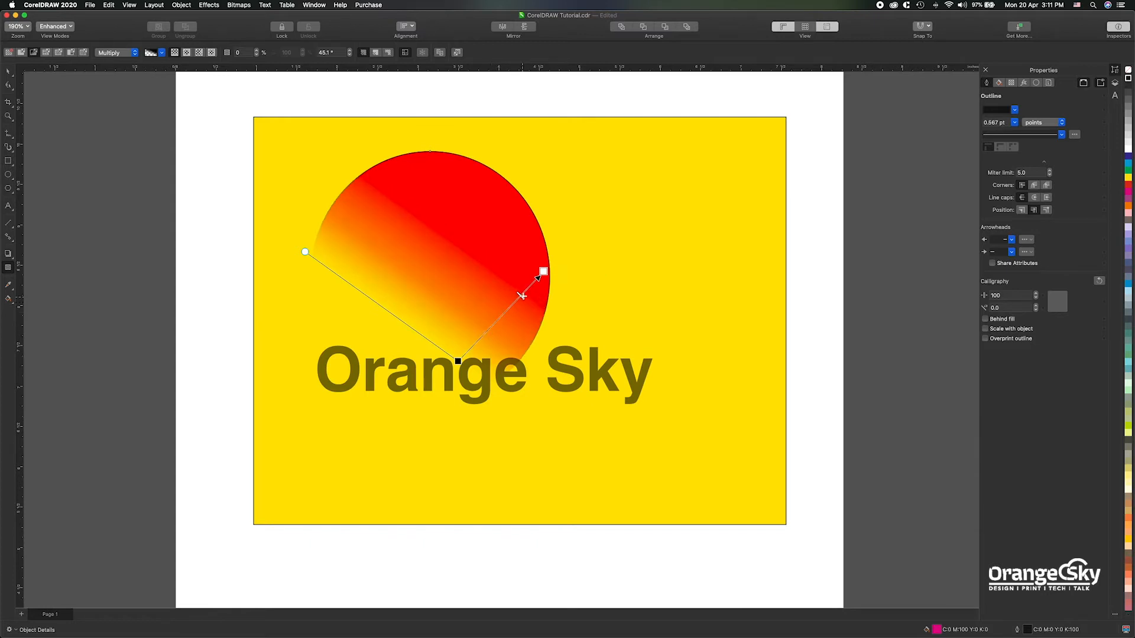
{"action": "left_click_drag", "start_coordinate": [525, 294], "coordinate": [499, 321]}
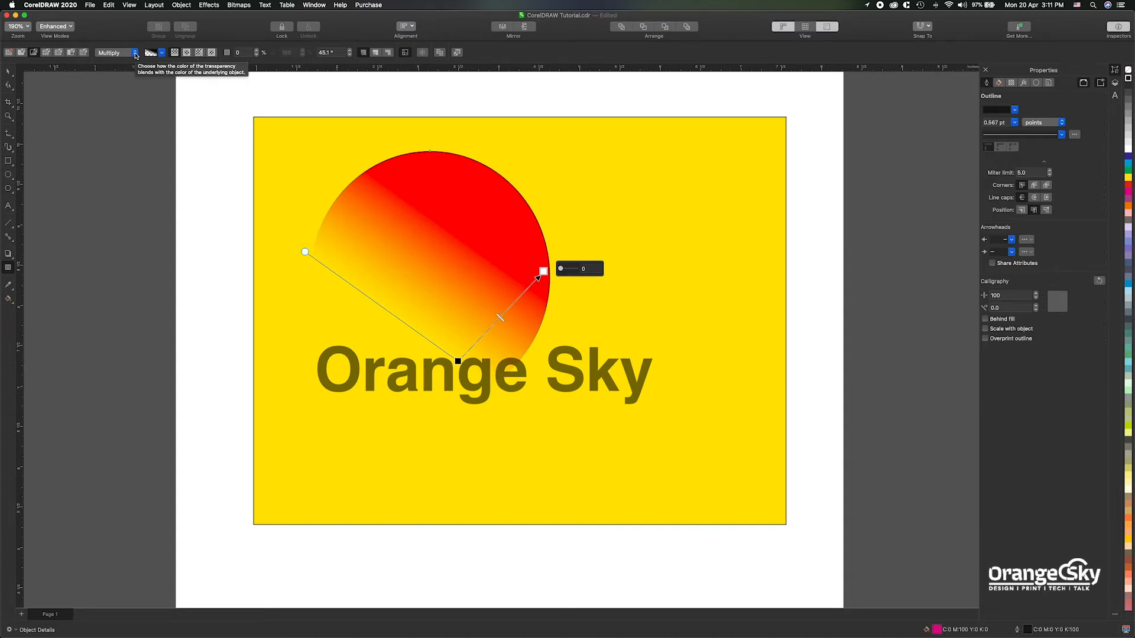
Step: Try the vertical, concentric-ring and conical preset fountain transparencies on the ellipse
{"action": "left_click", "coordinate": [162, 53]}
{"action": "left_click", "coordinate": [176, 111]}
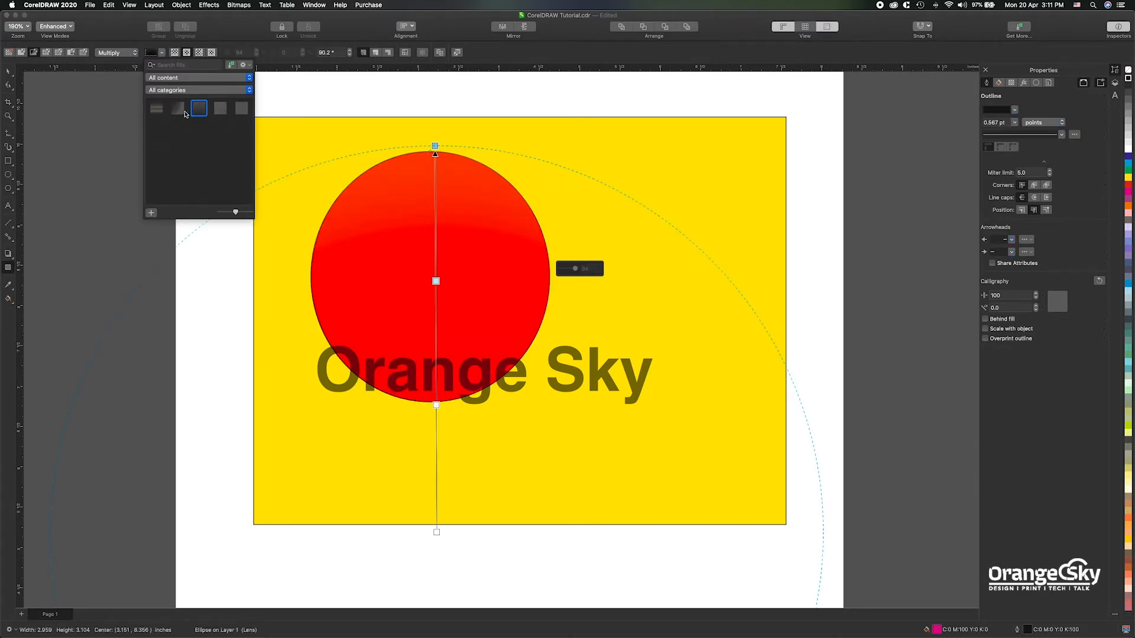
{"action": "left_click", "coordinate": [242, 108]}
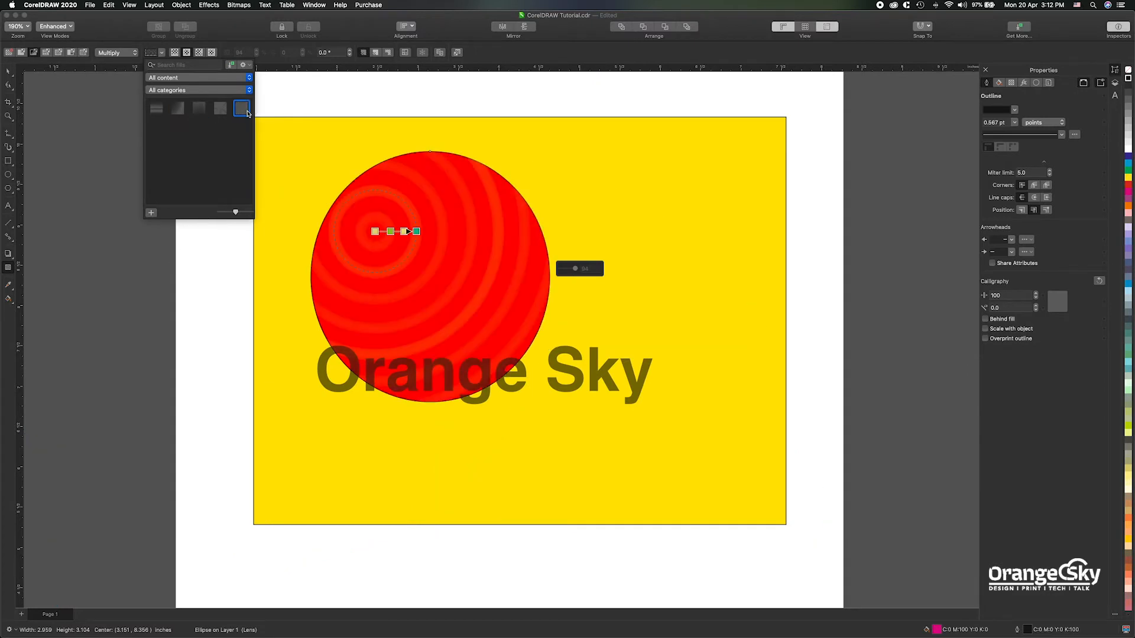
{"action": "left_click", "coordinate": [220, 109]}
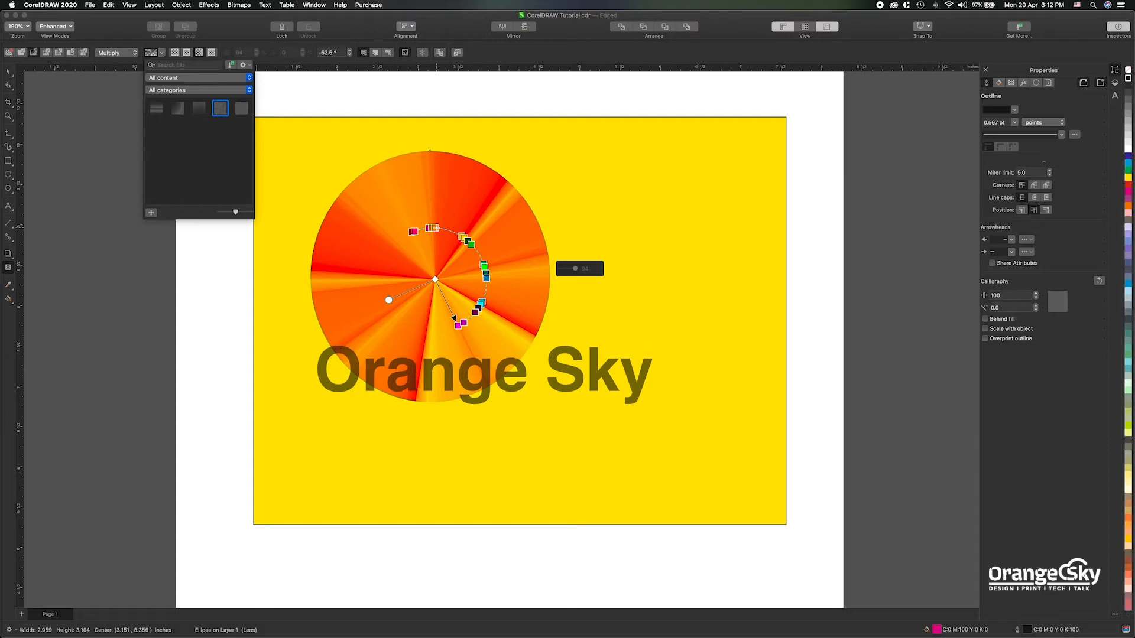
Step: Add a node to the conical transparency, move it to position 21%, and set its transparency to 38
{"action": "left_click", "coordinate": [446, 232]}
{"action": "double_click", "coordinate": [446, 231]}
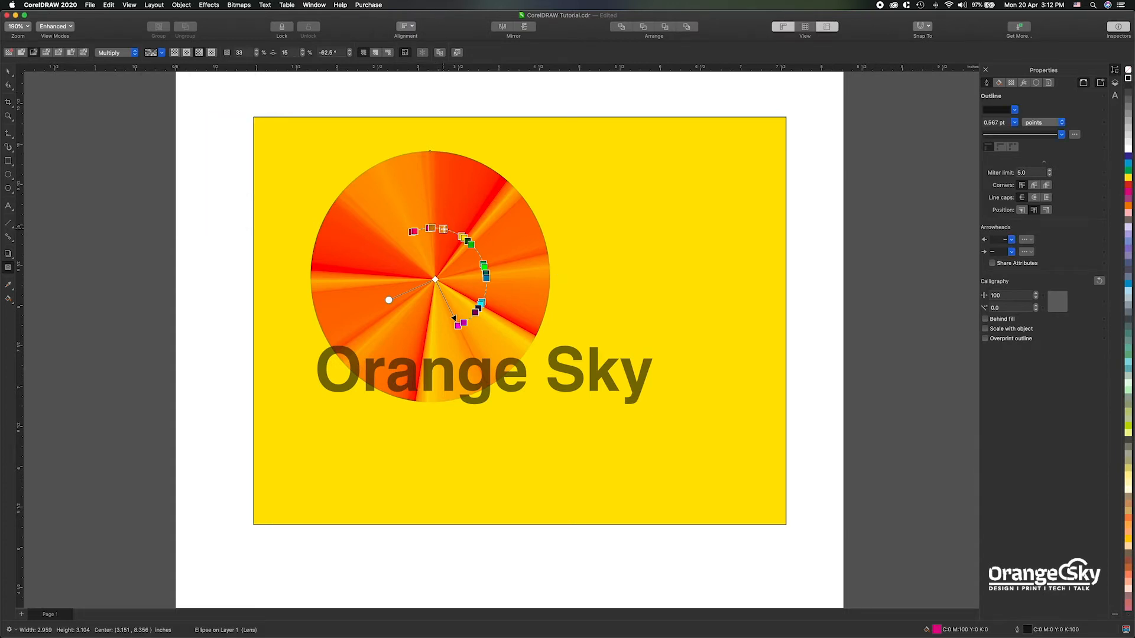
{"action": "left_click_drag", "start_coordinate": [421, 229], "coordinate": [446, 229]}
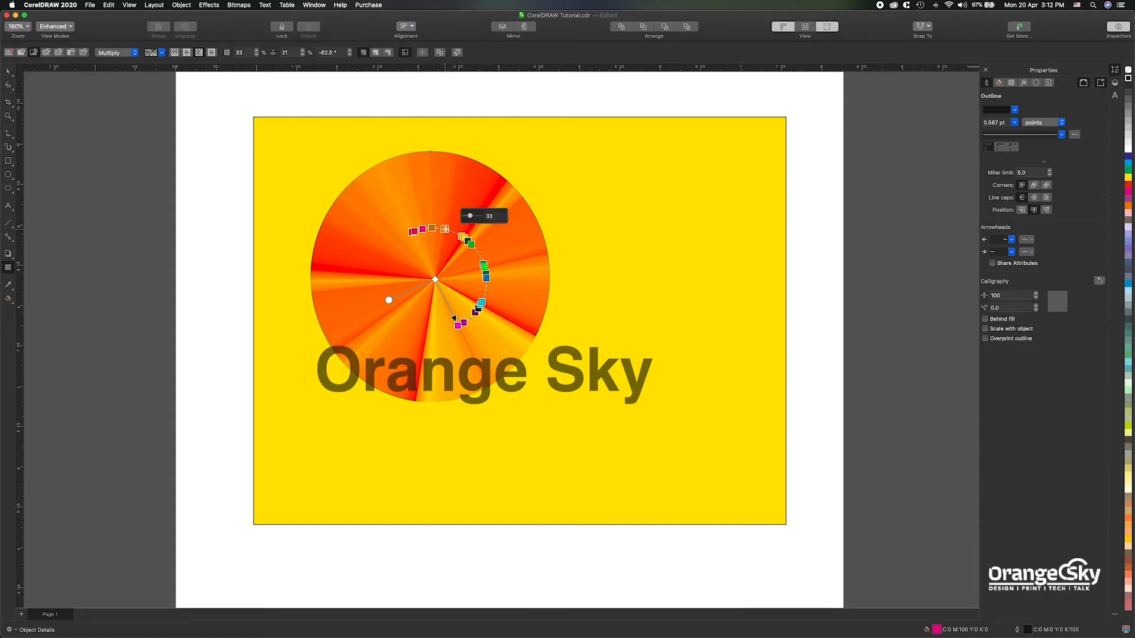
{"action": "left_click_drag", "start_coordinate": [472, 219], "coordinate": [472, 218]}
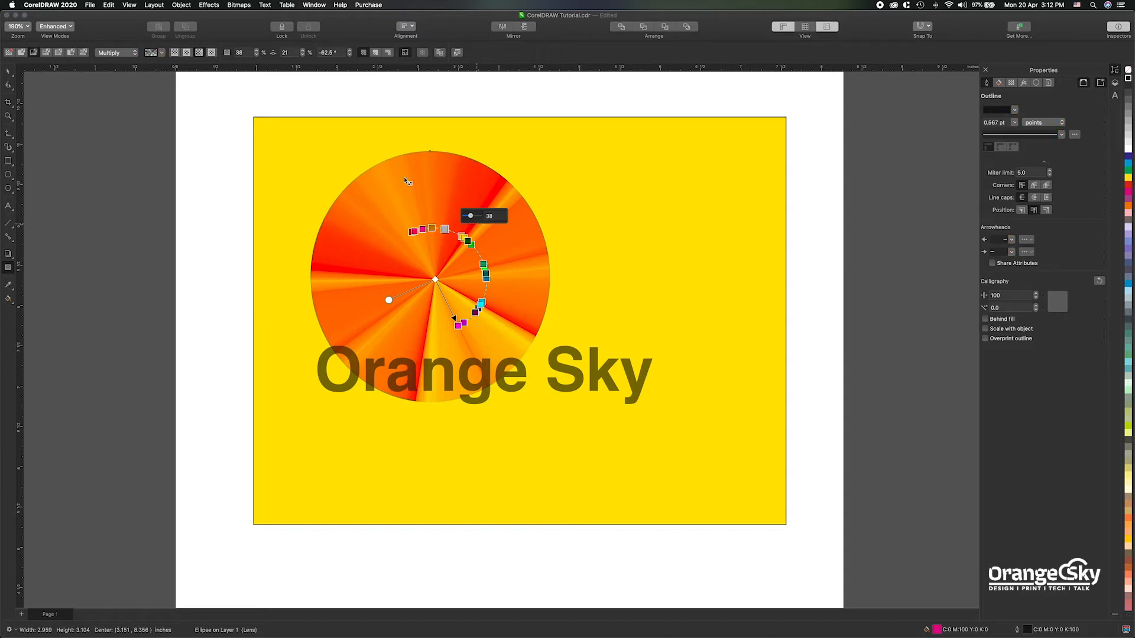
Step: Apply the horizontally banded preset fountain transparency to the ellipse and reposition its start and end nodes to slant the bands about -46°
{"action": "left_click", "coordinate": [156, 52]}
{"action": "left_click", "coordinate": [160, 111]}
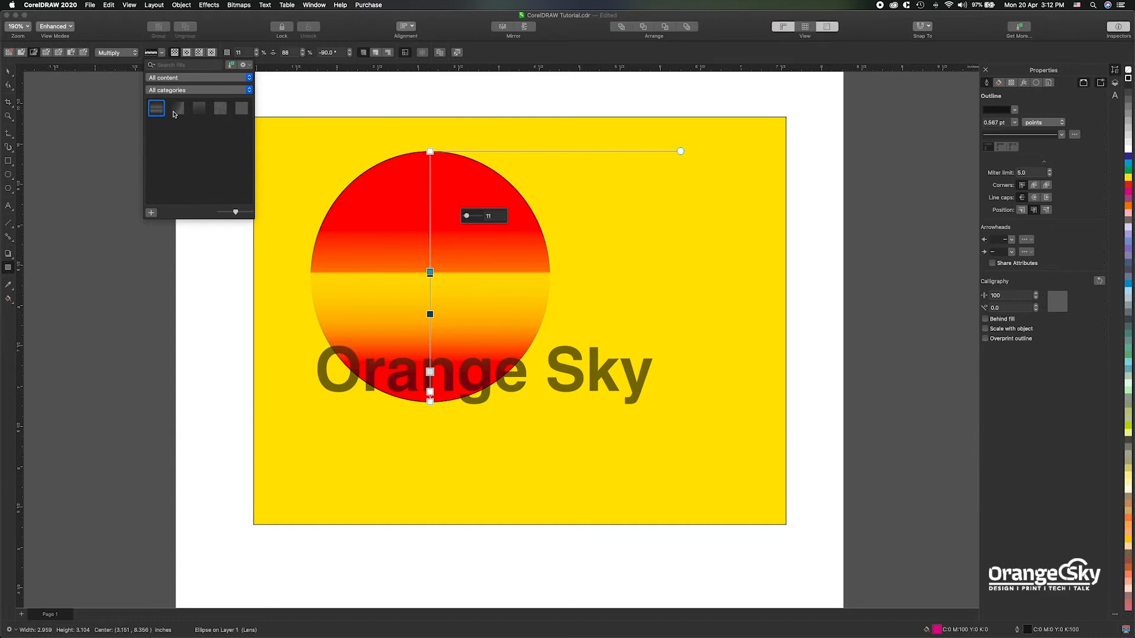
{"action": "left_click", "coordinate": [407, 168]}
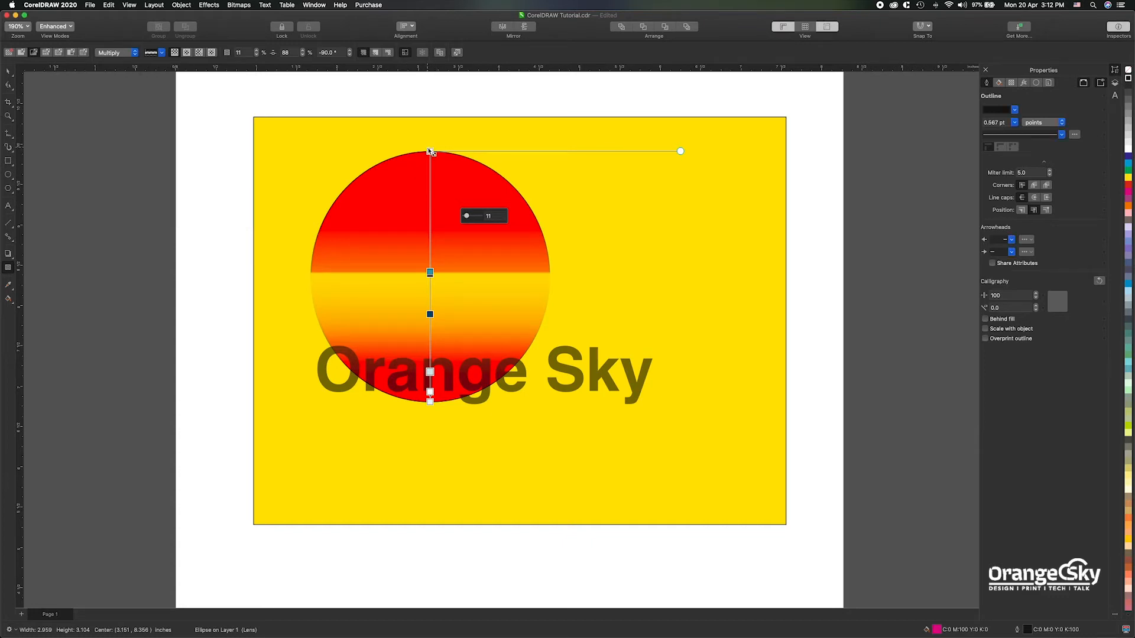
{"action": "left_click_drag", "start_coordinate": [430, 151], "coordinate": [392, 216]}
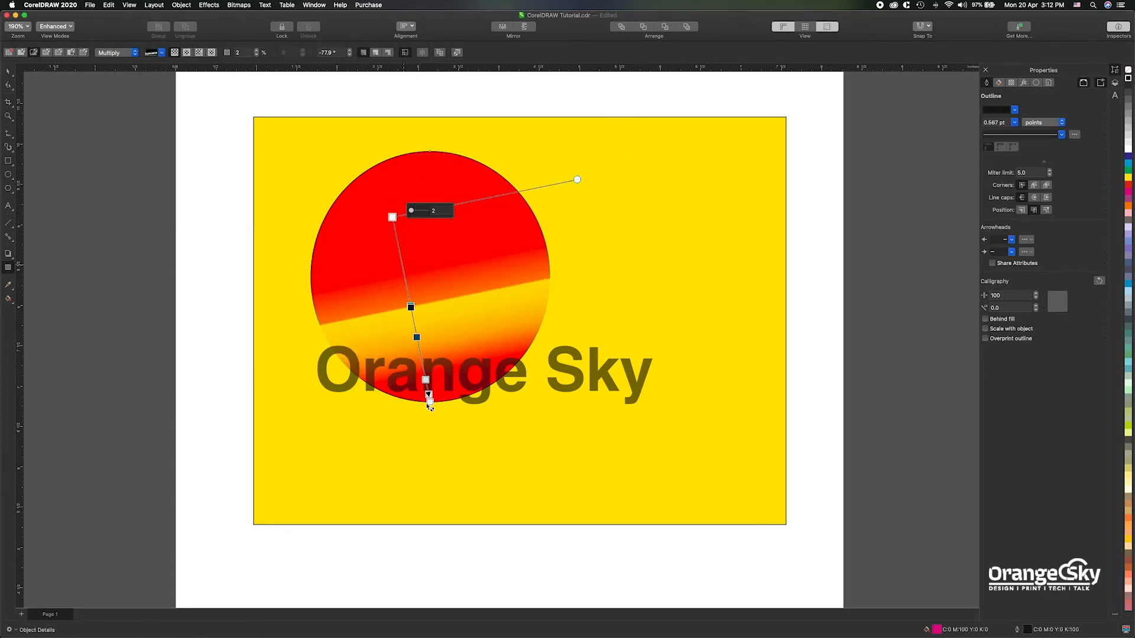
{"action": "left_click_drag", "start_coordinate": [431, 402], "coordinate": [494, 329]}
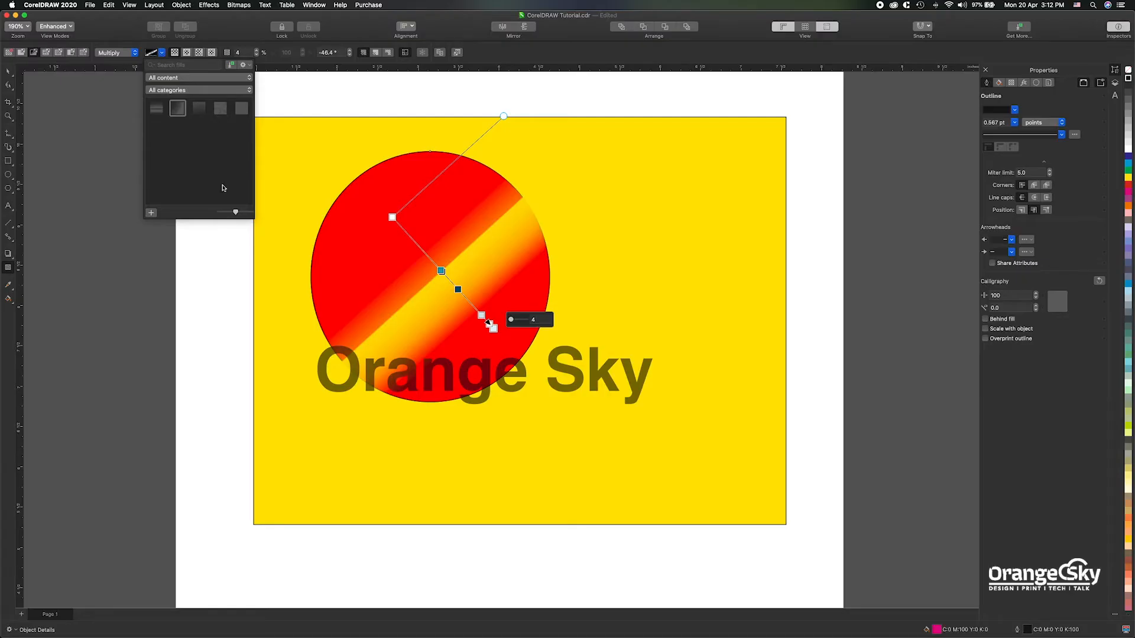
Step: Examine the title, keyword and category options for saving the ellipse's transparency as a new preset, and cancel without saving
{"action": "left_click", "coordinate": [152, 214]}
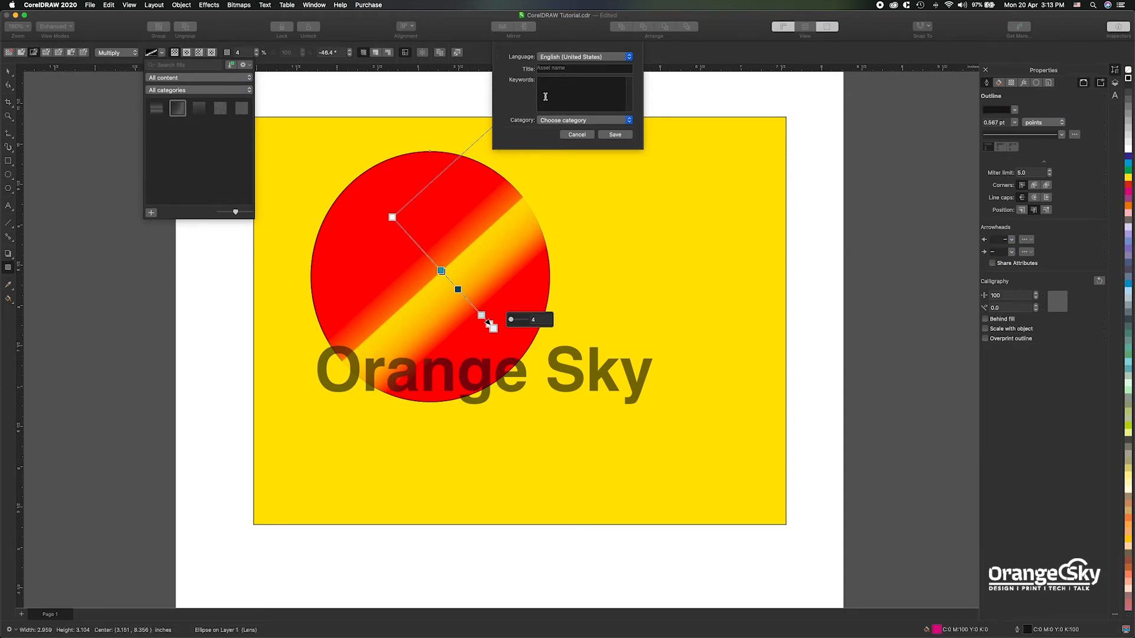
{"action": "left_click", "coordinate": [600, 122]}
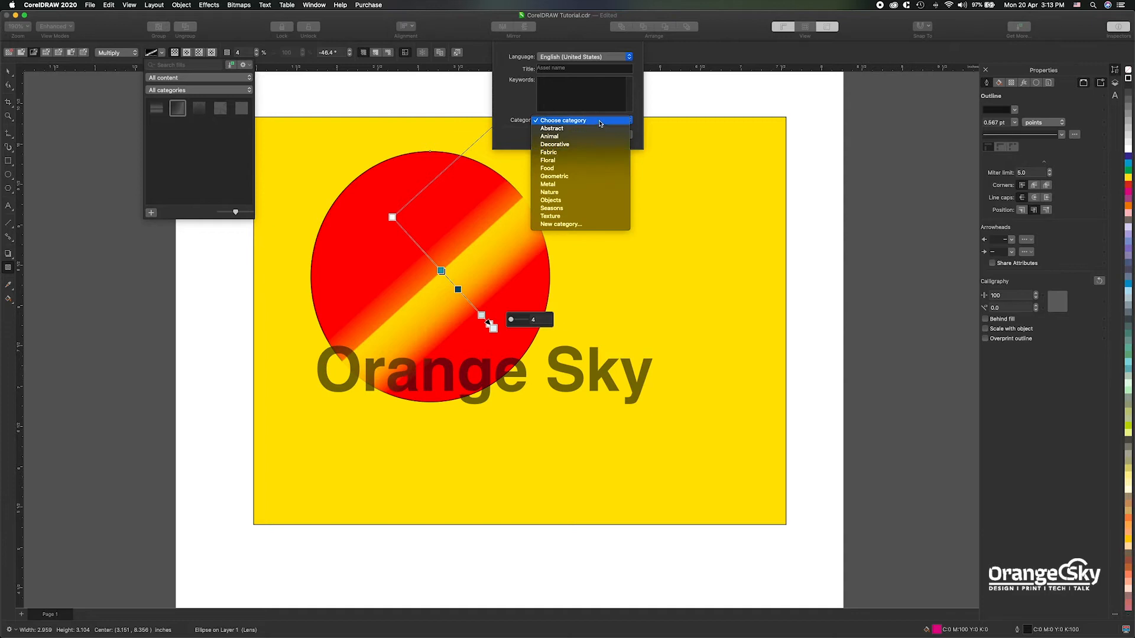
{"action": "left_click", "coordinate": [514, 95]}
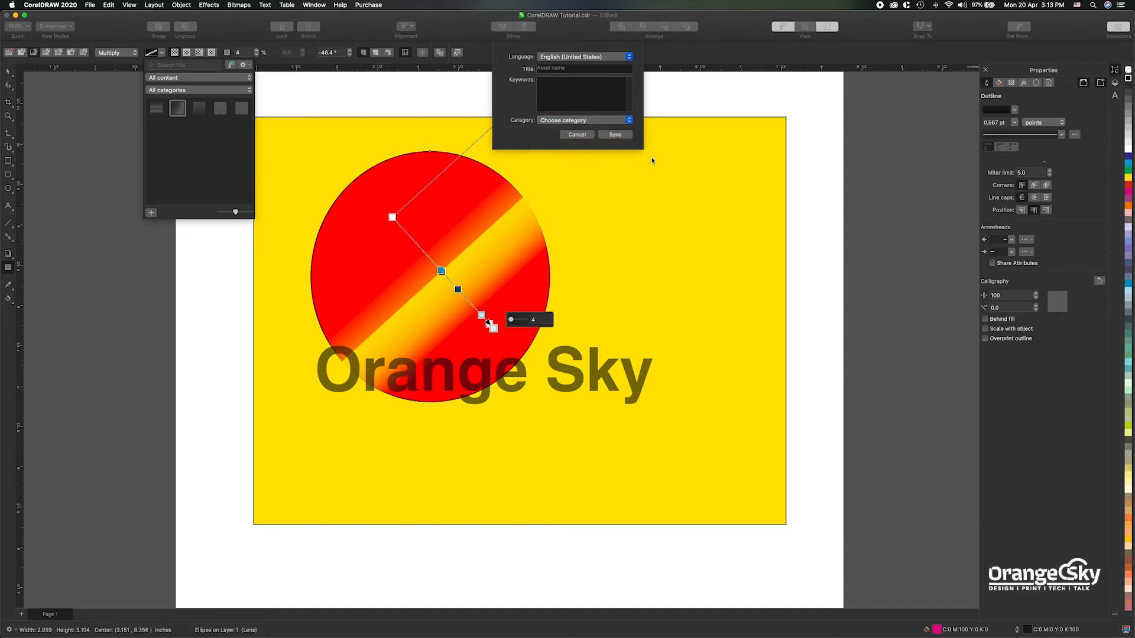
{"action": "left_click", "coordinate": [583, 135]}
{"action": "left_click", "coordinate": [163, 53]}
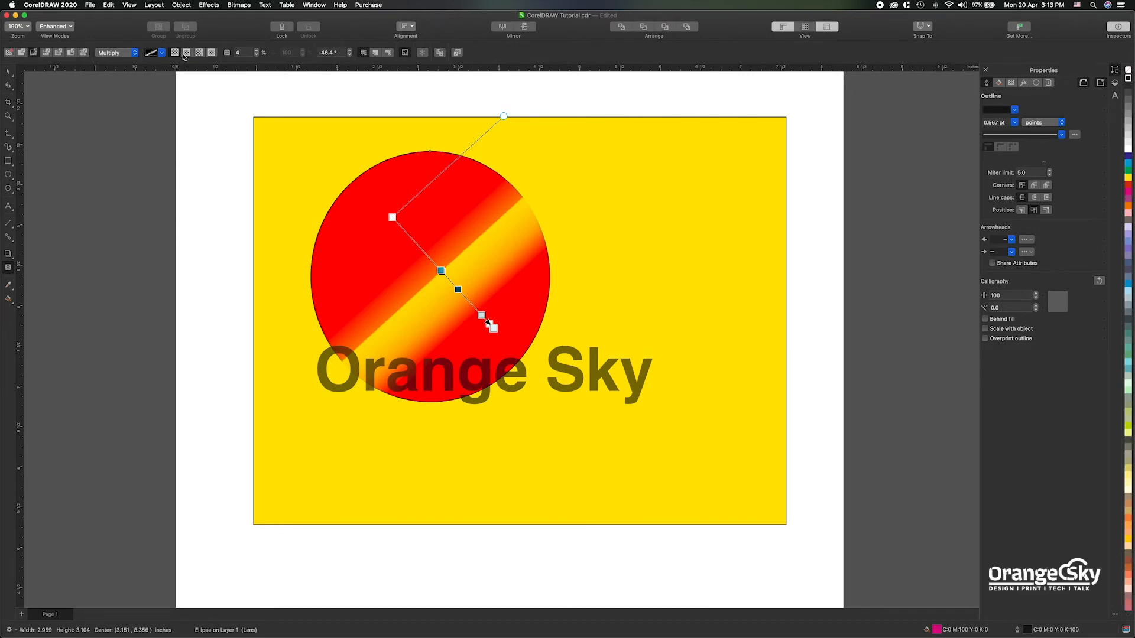
Step: Change the ellipse's fountain transparency type to elliptical
{"action": "left_click", "coordinate": [186, 53]}
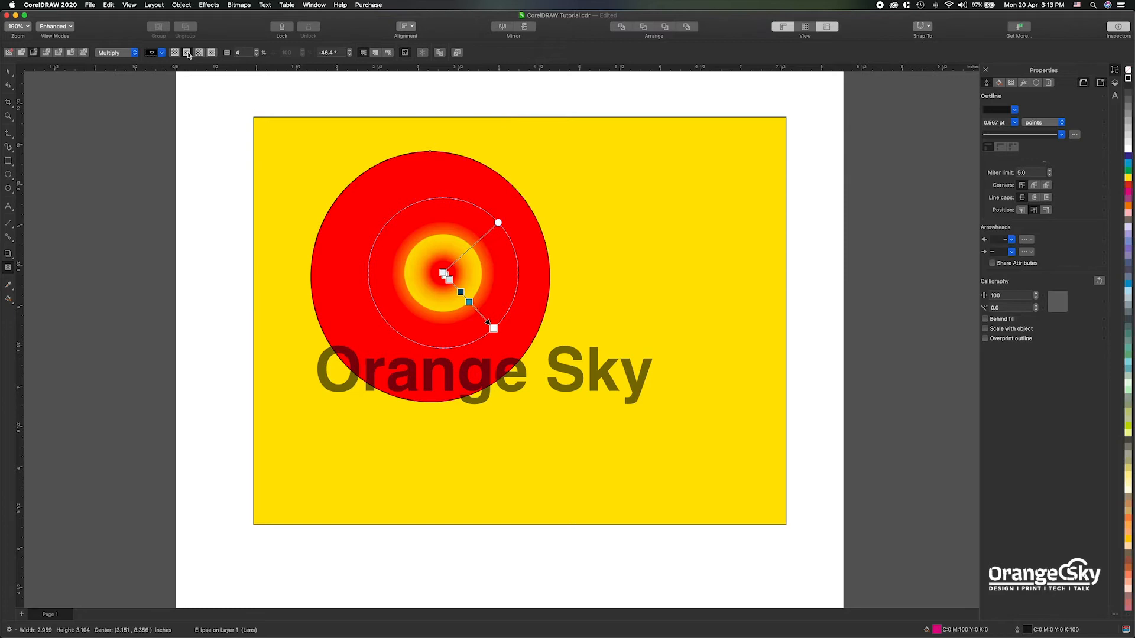
Step: Change the ellipse's fountain transparency type to conical and on to rectangular, and reposition its centre and end nodes to enlarge the pattern at about -49.2°
{"action": "left_click", "coordinate": [200, 53]}
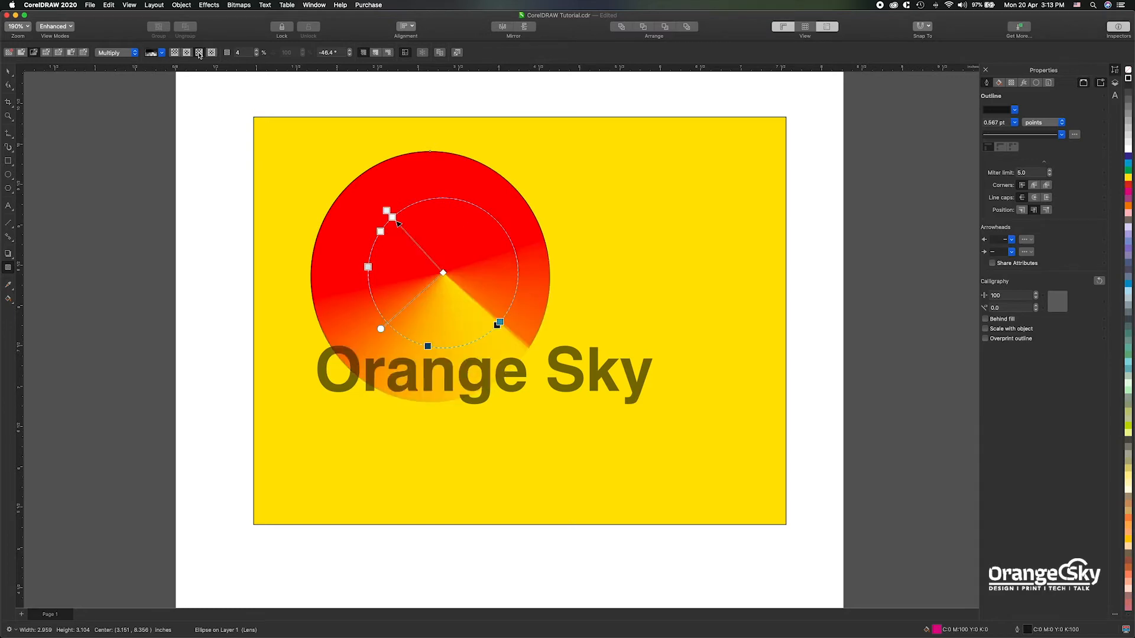
{"action": "left_click", "coordinate": [211, 53]}
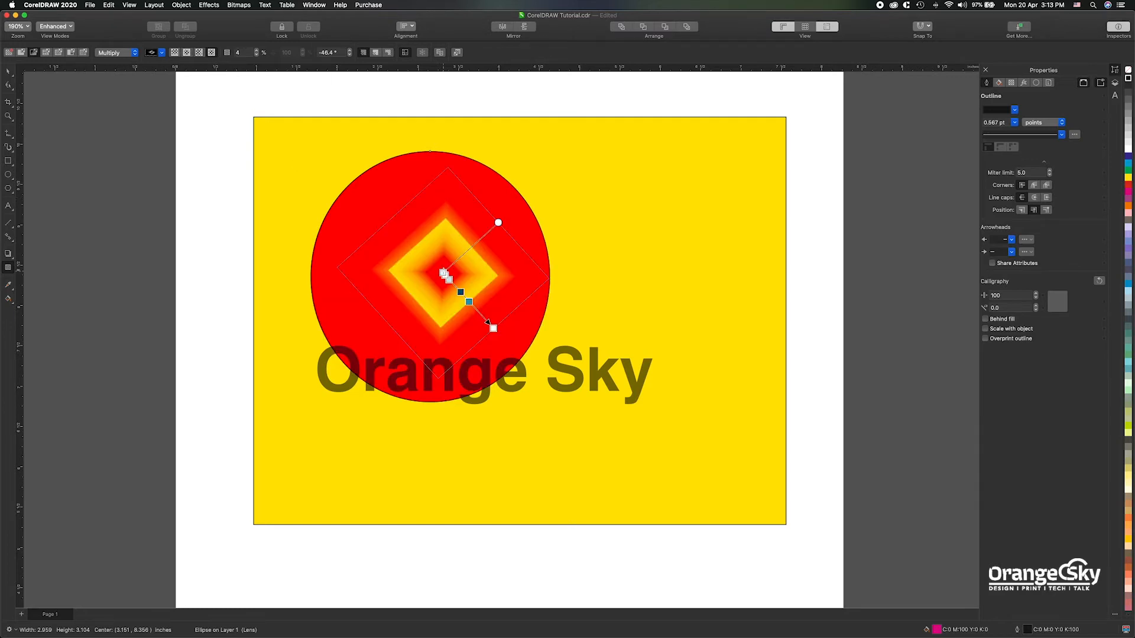
{"action": "left_click_drag", "start_coordinate": [443, 273], "coordinate": [422, 265]}
{"action": "left_click_drag", "start_coordinate": [484, 191], "coordinate": [500, 174]}
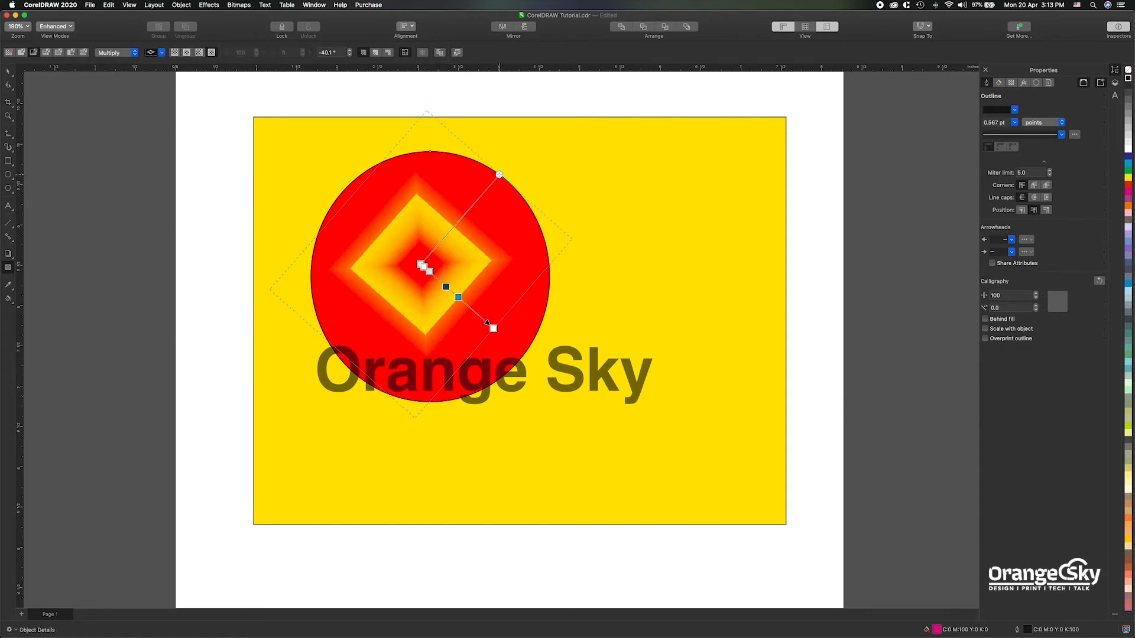
{"action": "left_click_drag", "start_coordinate": [493, 330], "coordinate": [508, 371]}
{"action": "left_click_drag", "start_coordinate": [551, 155], "coordinate": [528, 176]}
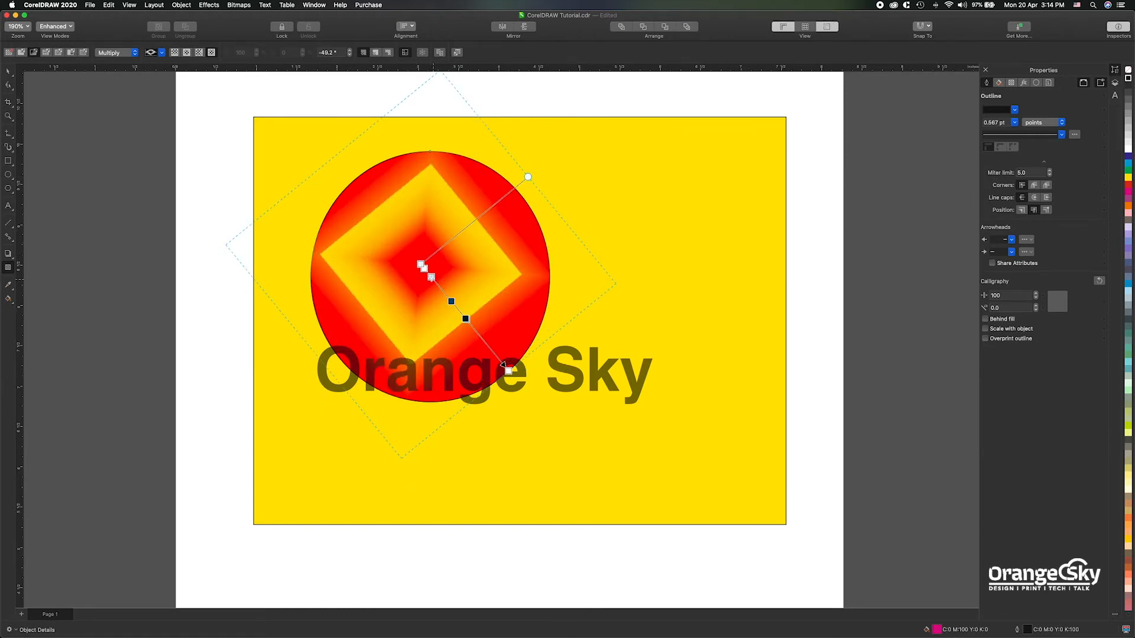
Step: Shift the inner transparency nodes outward and add a node with transparency 60 at position 45%
{"action": "left_click_drag", "start_coordinate": [431, 277], "coordinate": [436, 284]}
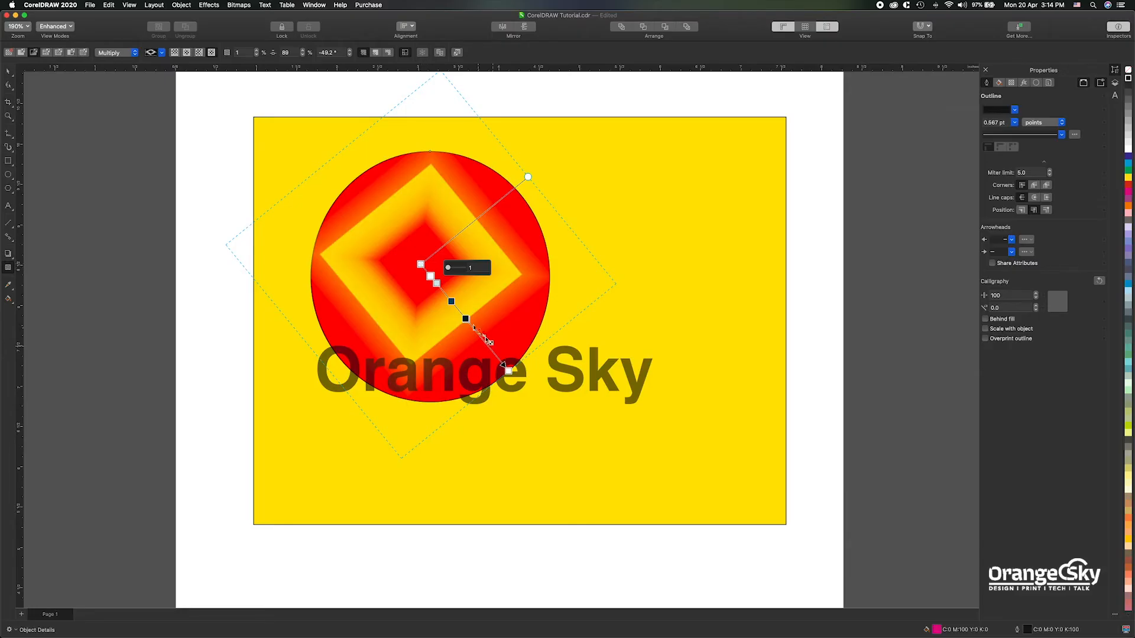
{"action": "double_click", "coordinate": [460, 313]}
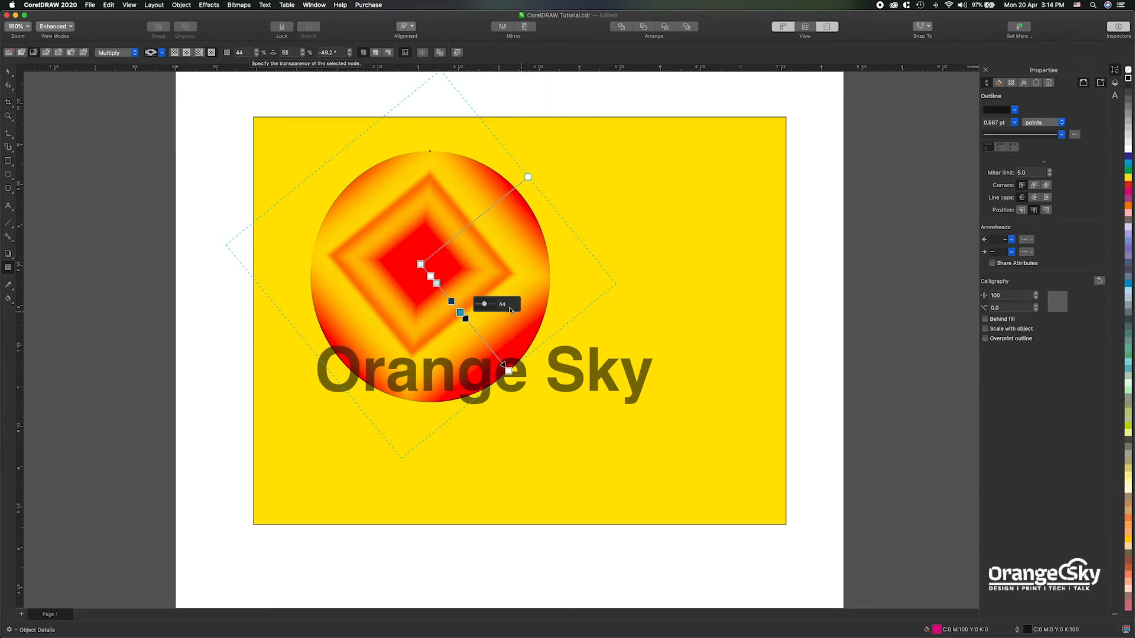
{"action": "double_click", "coordinate": [245, 52]}
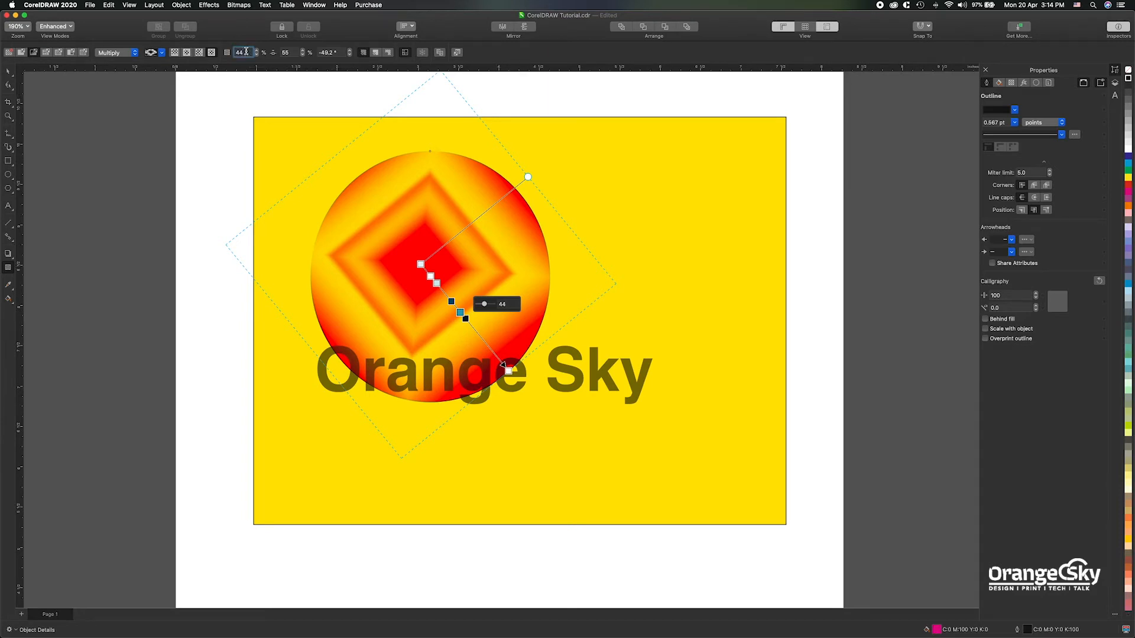
{"action": "type", "text": "60"}
{"action": "key", "text": "Return"}
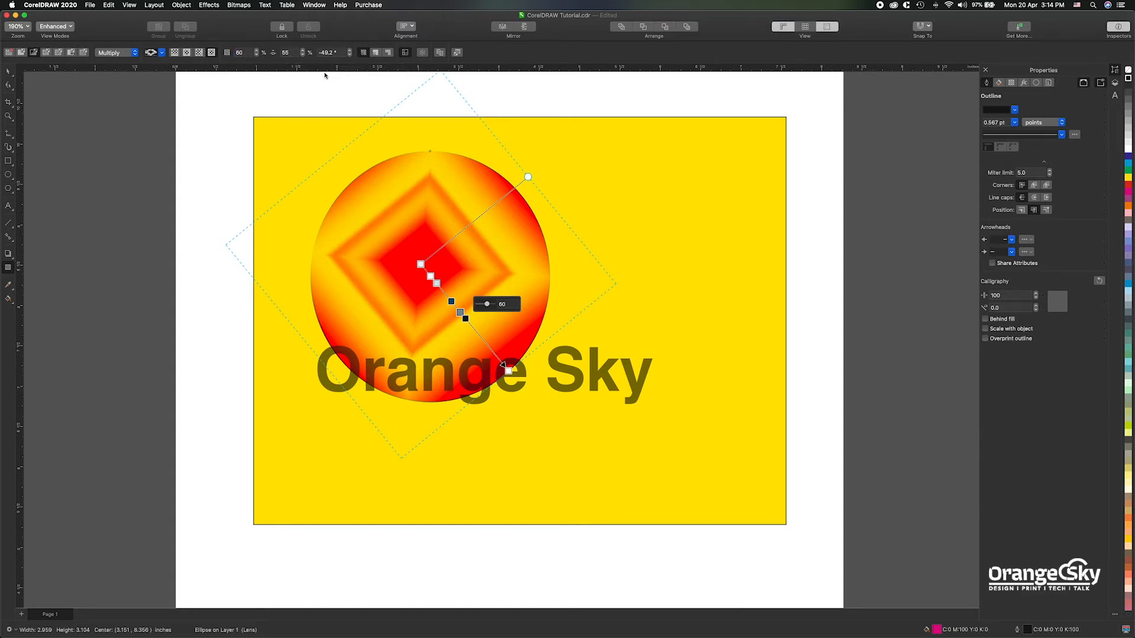
{"action": "key", "text": "Tab"}
{"action": "type", "text": "45"}
{"action": "key", "text": "Return"}
Step: Change the rectangular transparency's rotation and reposition its end and start nodes so the pattern is angled at about -158°
{"action": "key", "text": "Tab"}
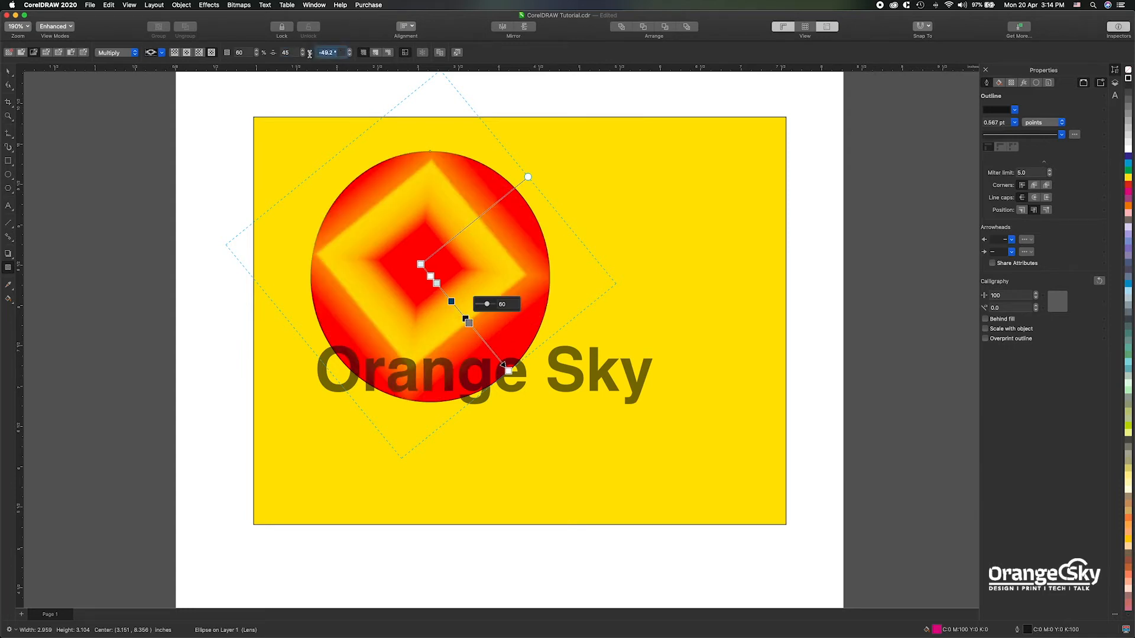
{"action": "type", "text": "5."}
{"action": "type", "text": "0"}
{"action": "key", "text": "Return"}
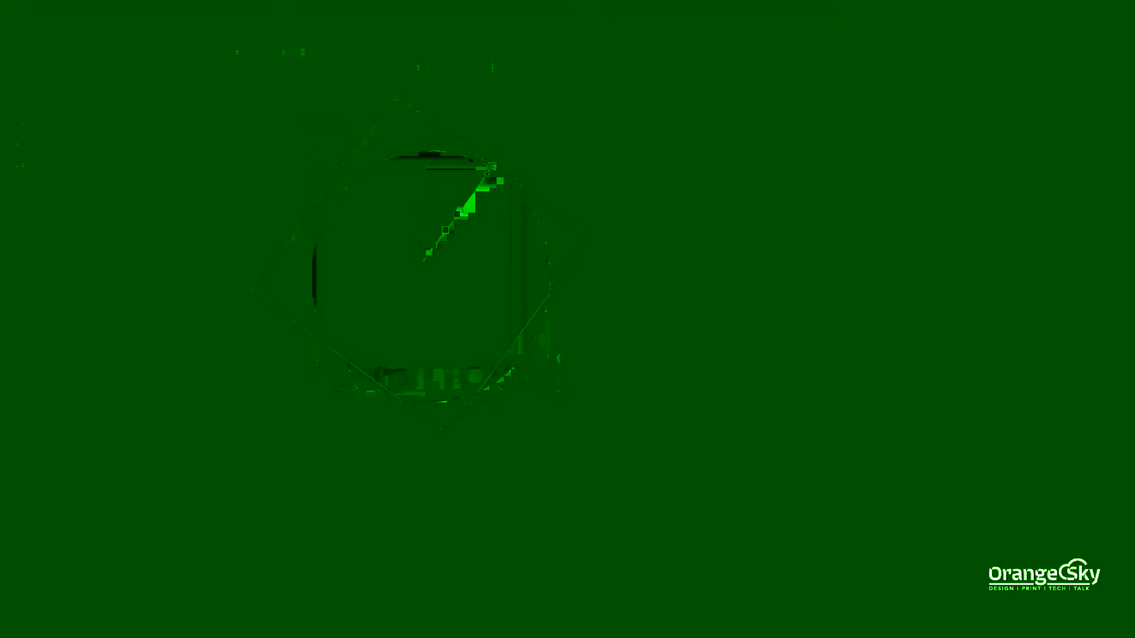
{"action": "left_click_drag", "start_coordinate": [492, 167], "coordinate": [530, 218]}
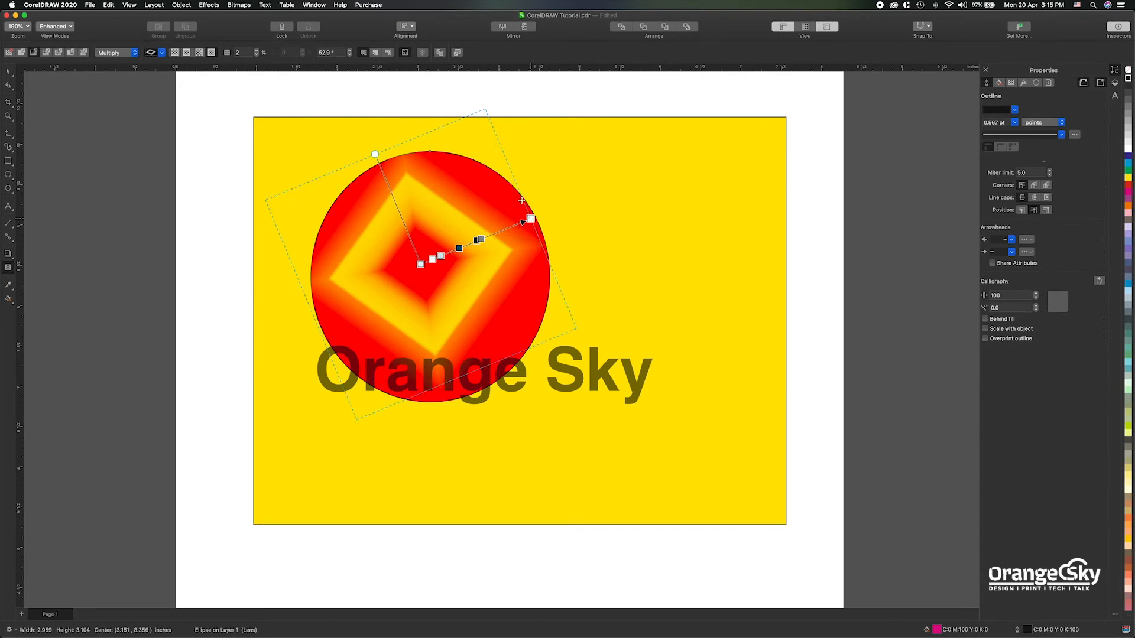
{"action": "left_click_drag", "start_coordinate": [420, 264], "coordinate": [473, 164]}
{"action": "key", "text": "space"}
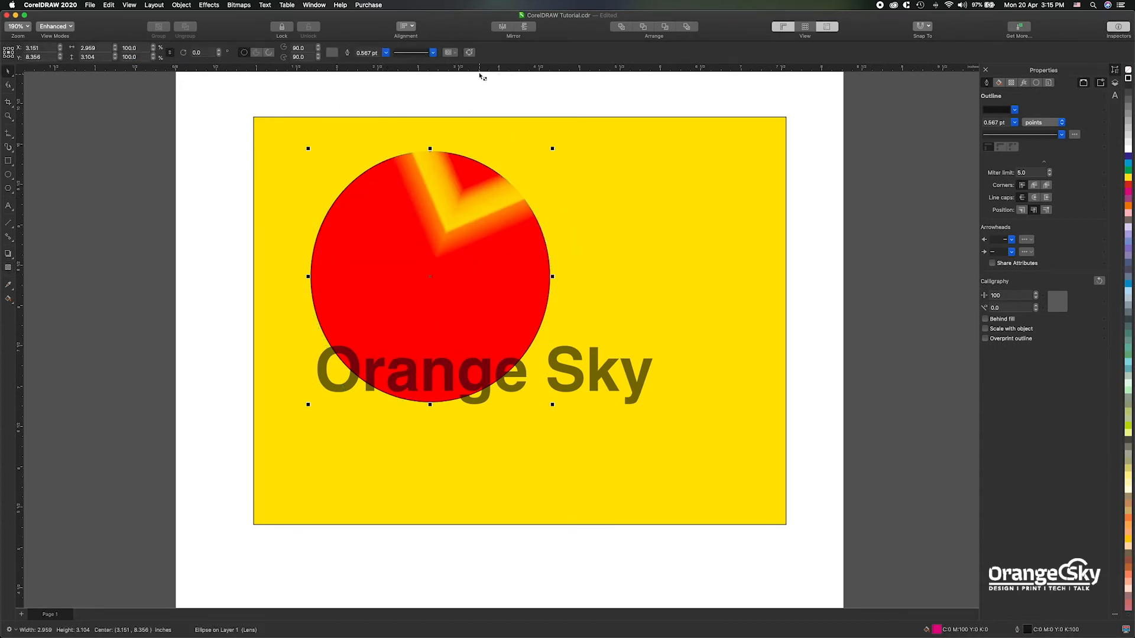
{"action": "key", "text": "space"}
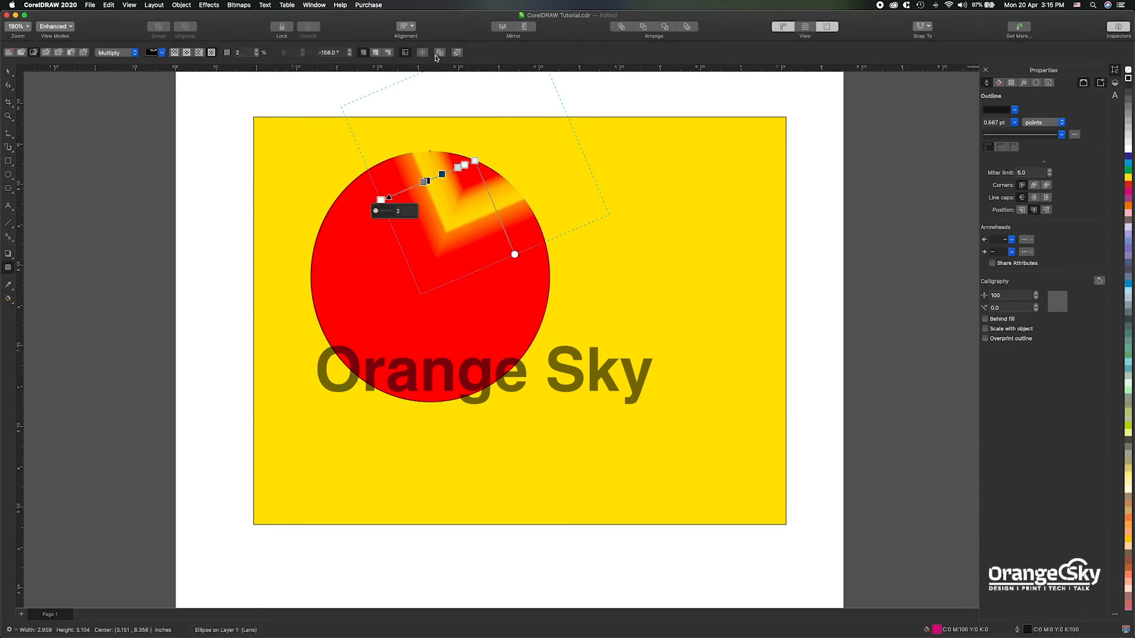
Step: Edit the transparency's gradient, moving the 60% node to position 36% and adding a node with 14% transparency at position 15%
{"action": "left_click", "coordinate": [456, 53]}
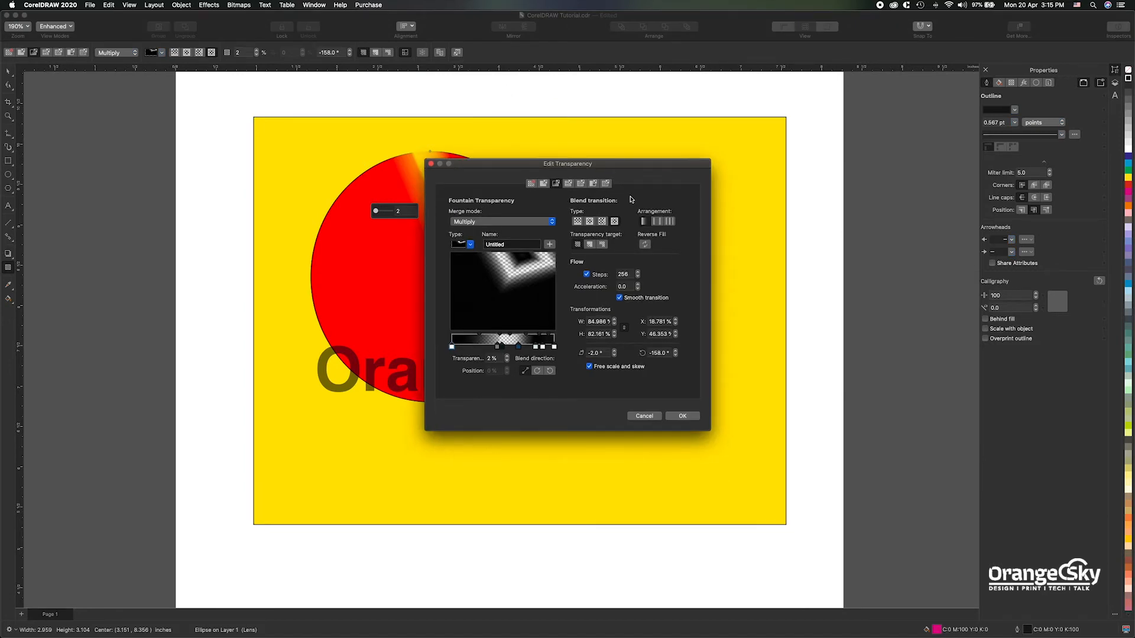
{"action": "left_click_drag", "start_coordinate": [496, 349], "coordinate": [488, 349]}
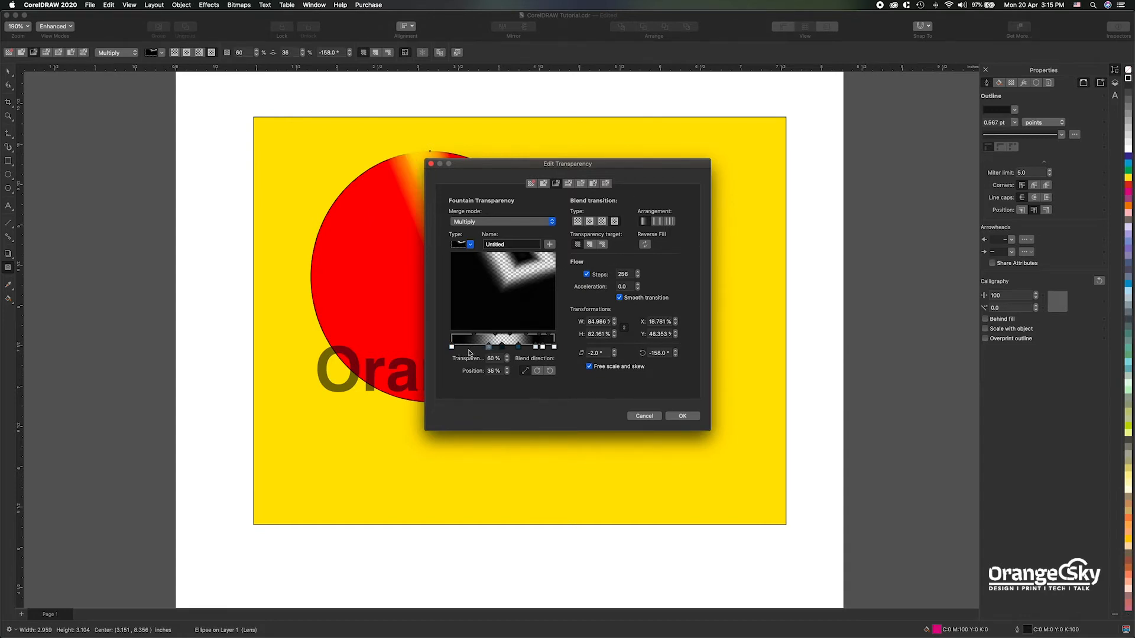
{"action": "double_click", "coordinate": [467, 347]}
{"action": "left_click_drag", "start_coordinate": [467, 347], "coordinate": [465, 347]}
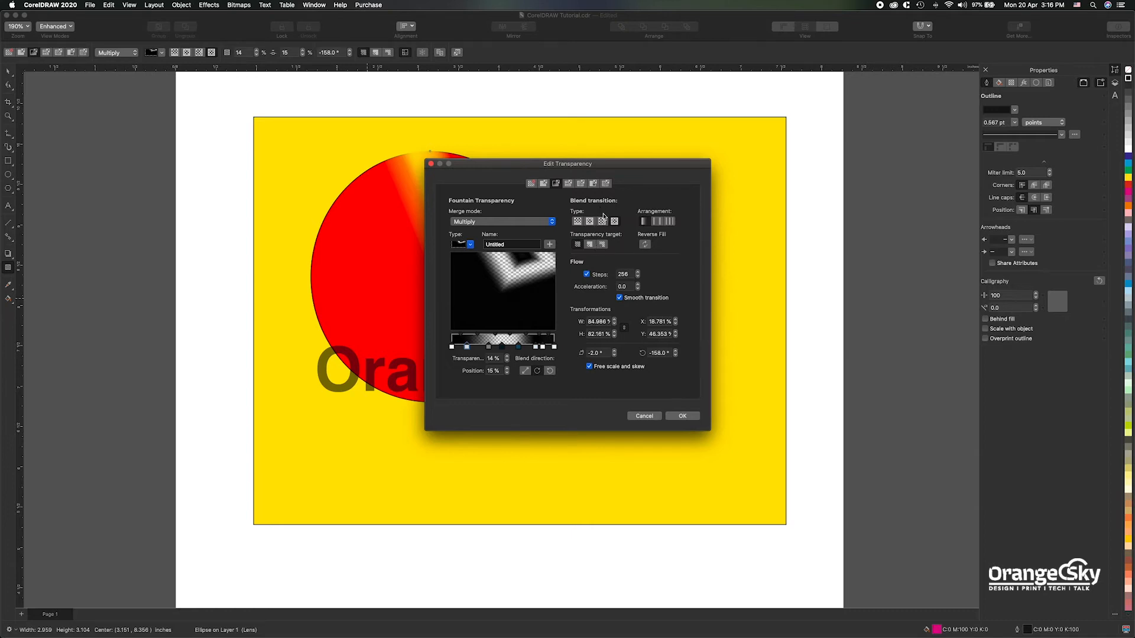
Step: Try the mirrored and repeated arrangements and reverse the fountain transparency, restoring the default each time
{"action": "left_click", "coordinate": [657, 224]}
{"action": "left_click_drag", "start_coordinate": [567, 164], "coordinate": [722, 136]}
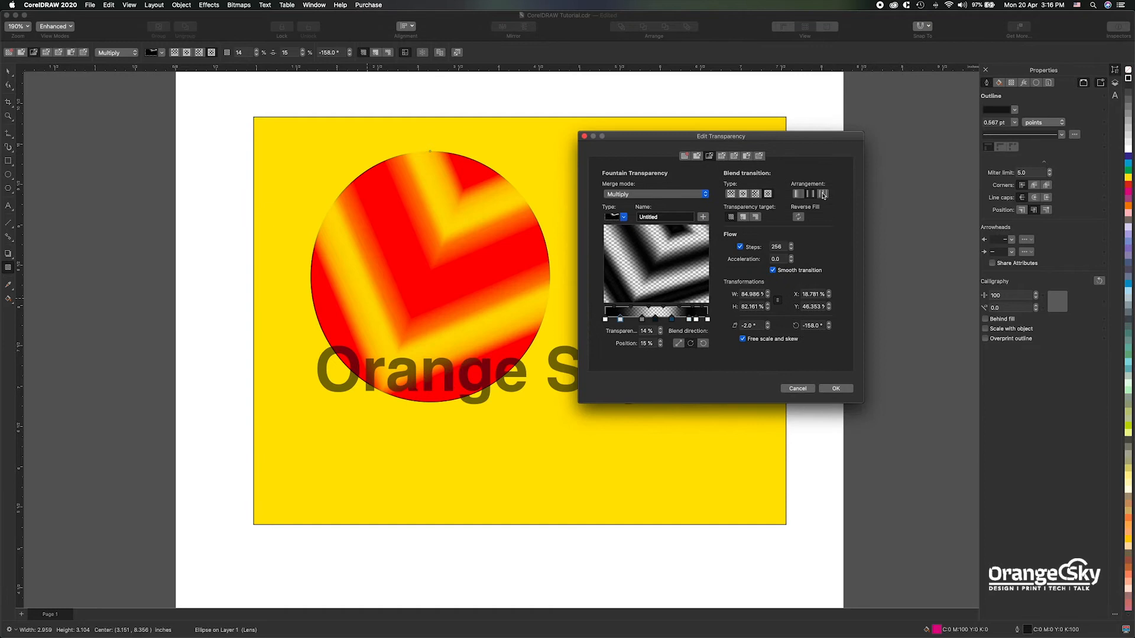
{"action": "left_click", "coordinate": [823, 197]}
{"action": "left_click", "coordinate": [796, 194]}
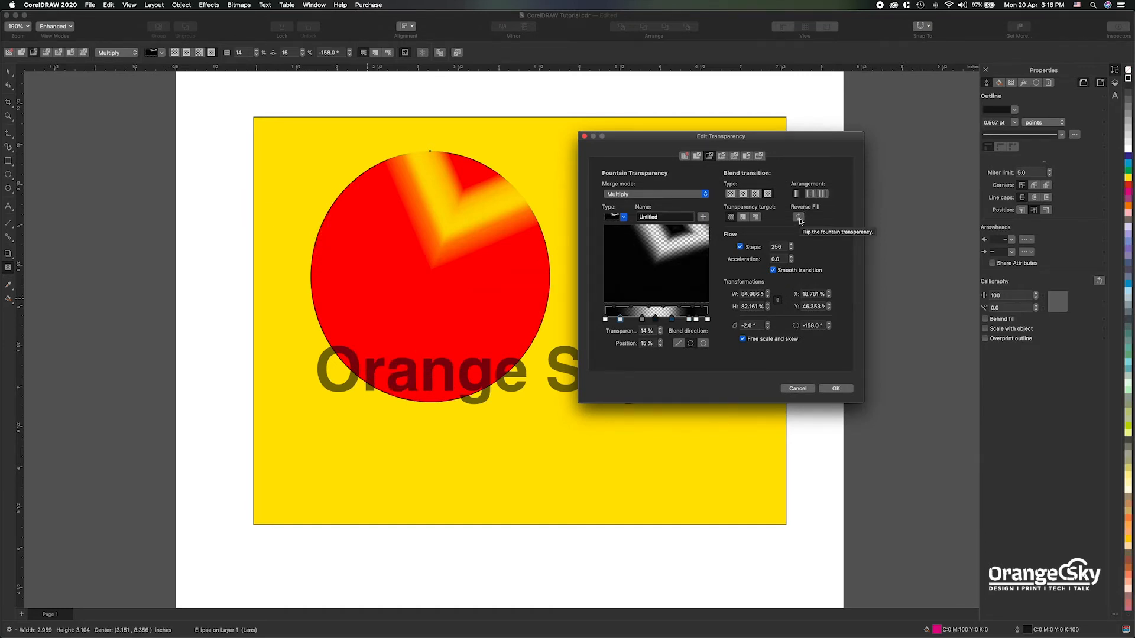
{"action": "left_click", "coordinate": [799, 218]}
{"action": "left_click", "coordinate": [799, 218]}
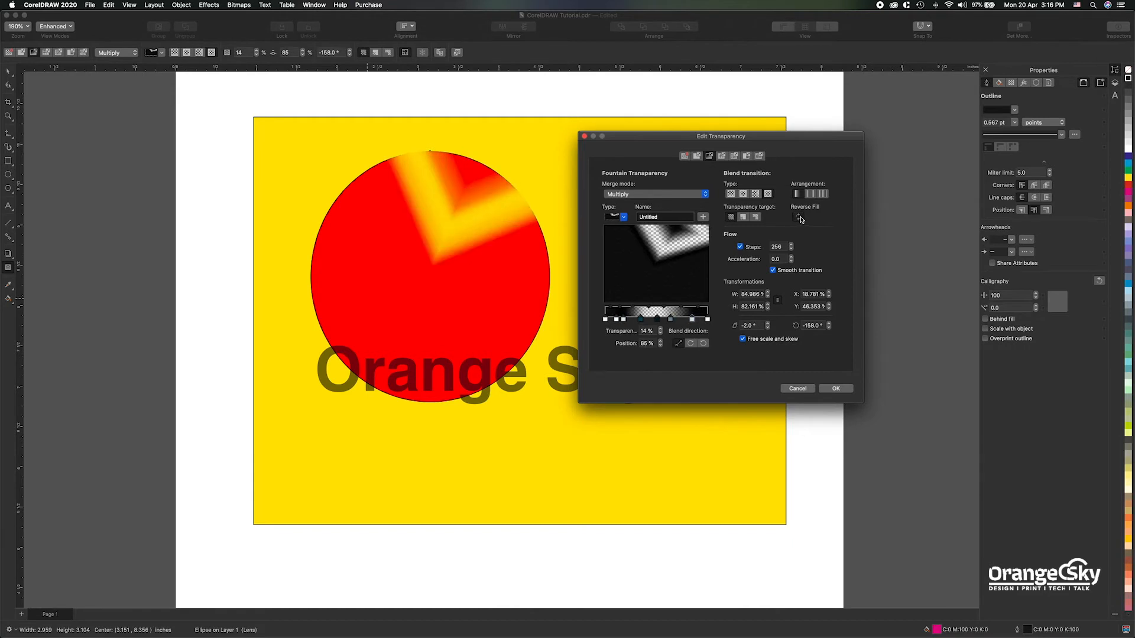
Step: Try 10 fountain steps and switch smooth transition off and back on
{"action": "double_click", "coordinate": [785, 247]}
{"action": "type", "text": "10"}
{"action": "key", "text": "Tab"}
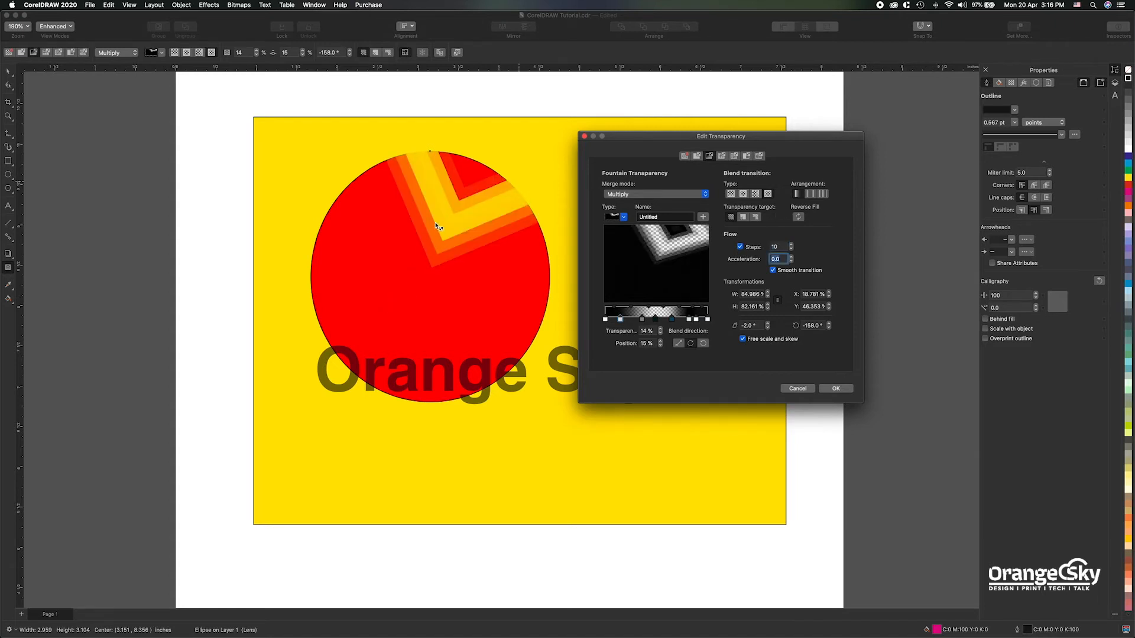
{"action": "left_click", "coordinate": [773, 270]}
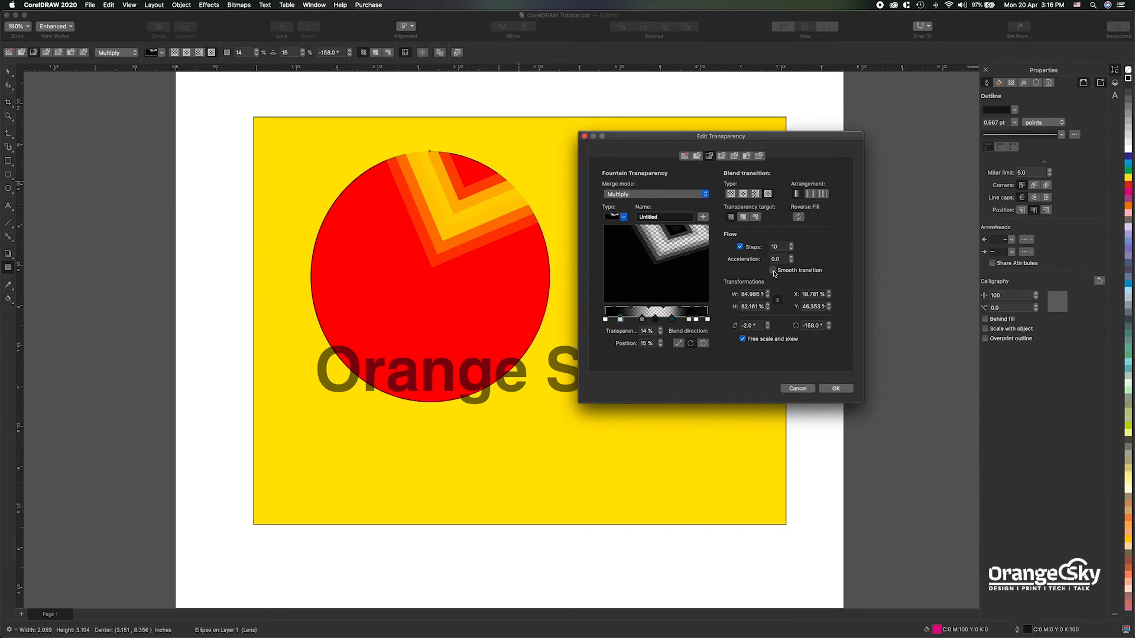
{"action": "left_click", "coordinate": [773, 270]}
Step: Try a fountain transparency acceleration of 80
{"action": "type", "text": "8"}
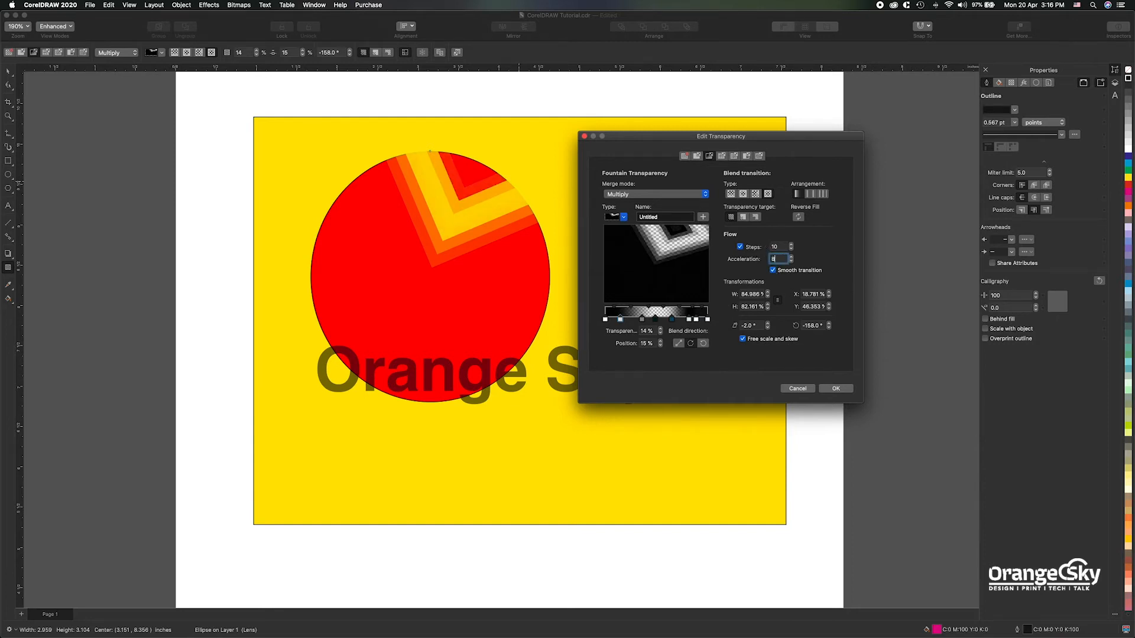
{"action": "type", "text": "0"}
{"action": "key", "text": "Return"}
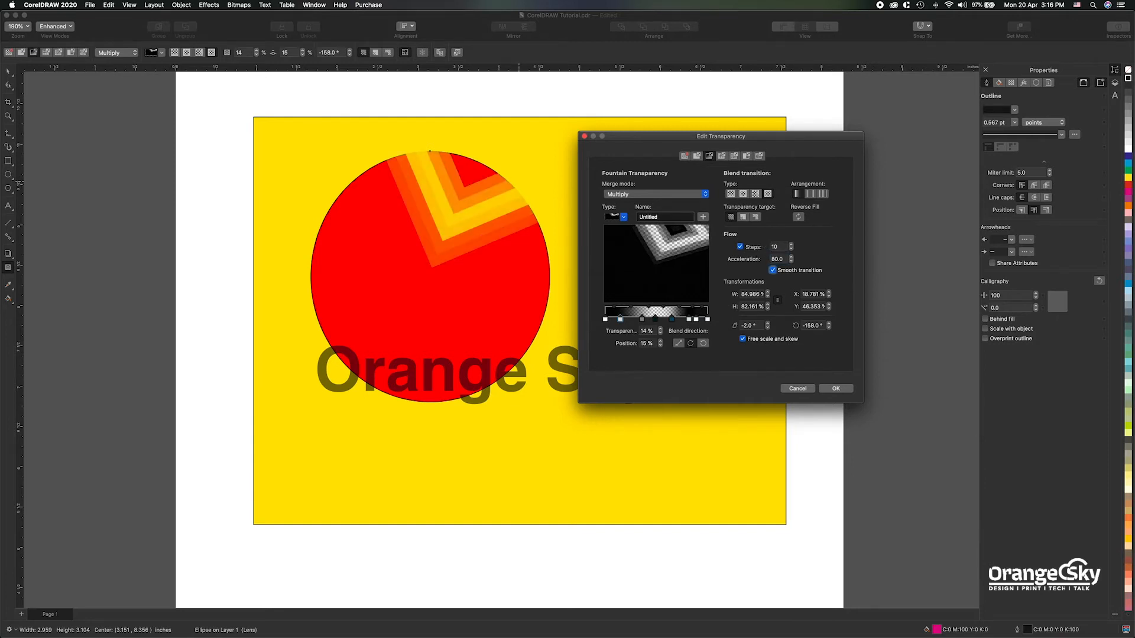
Step: Reset the acceleration to 0 and set the fountain steps to 15
{"action": "key", "text": "shift+Tab"}
{"action": "type", "text": "0"}
{"action": "key", "text": "shift+Tab"}
{"action": "type", "text": "15"}
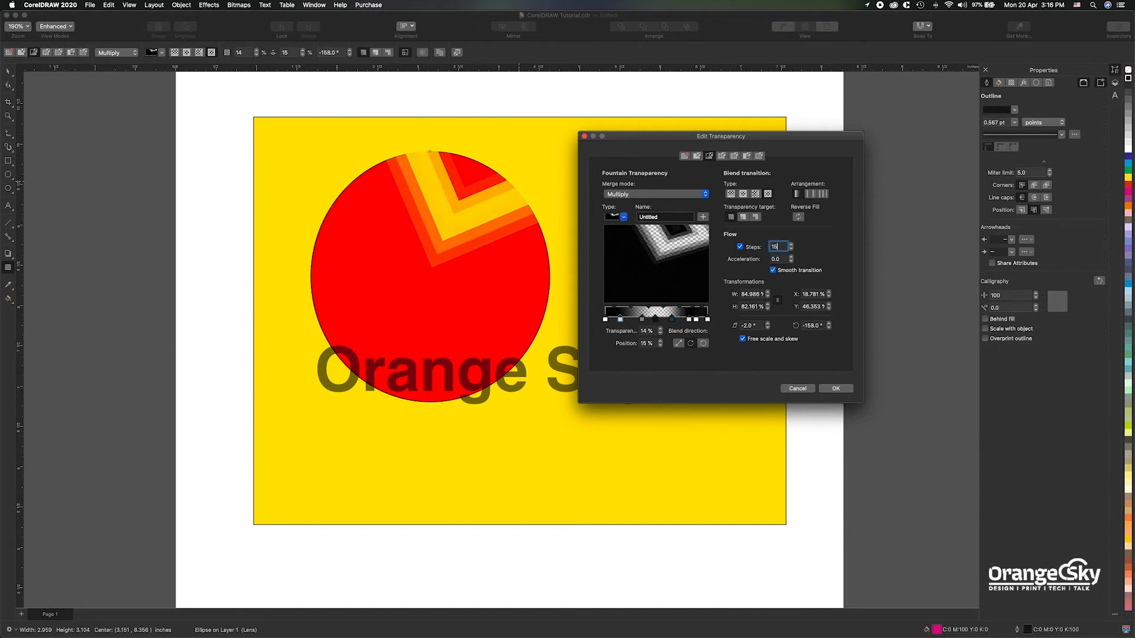
{"action": "key", "text": "Tab"}
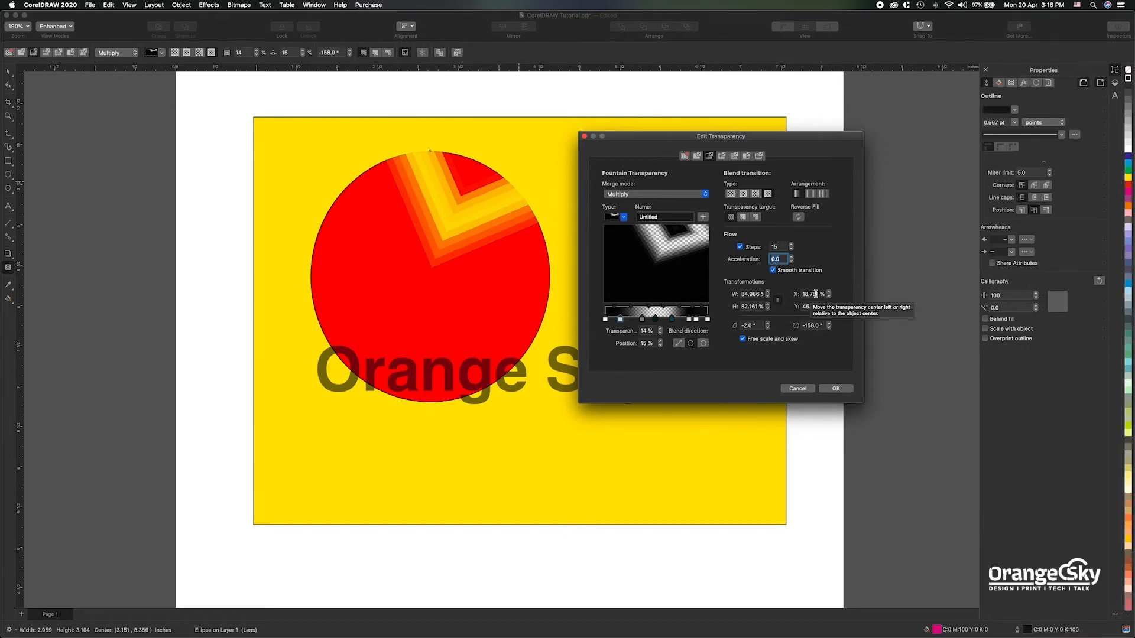
Step: Try skewing the fountain transparency by 45°
{"action": "left_click", "coordinate": [753, 326]}
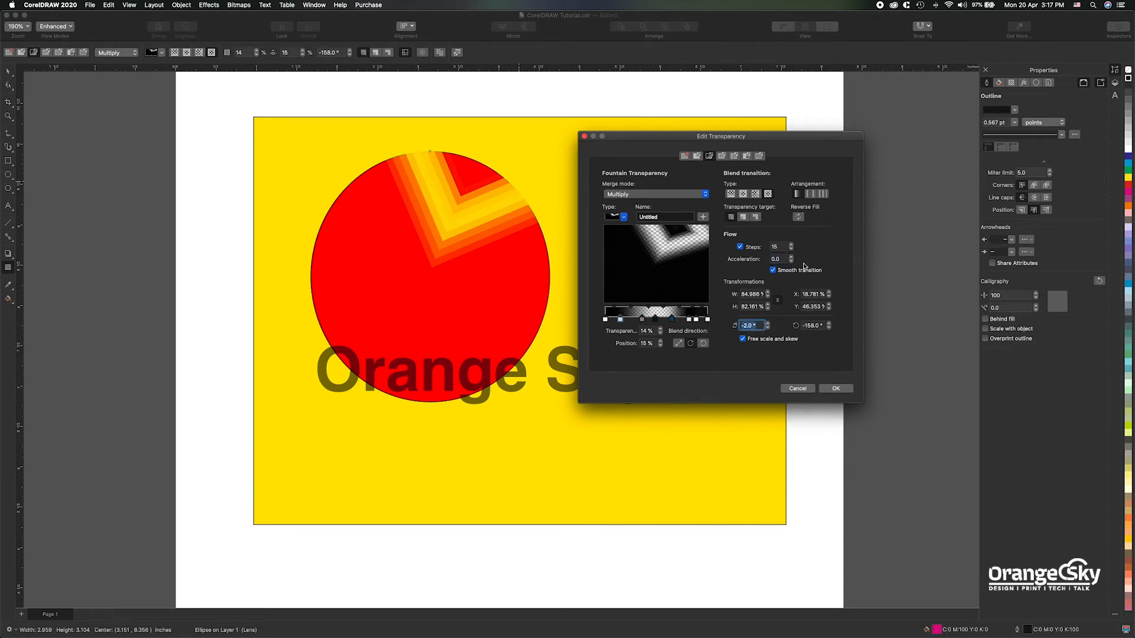
{"action": "type", "text": "45"}
{"action": "key", "text": "Tab"}
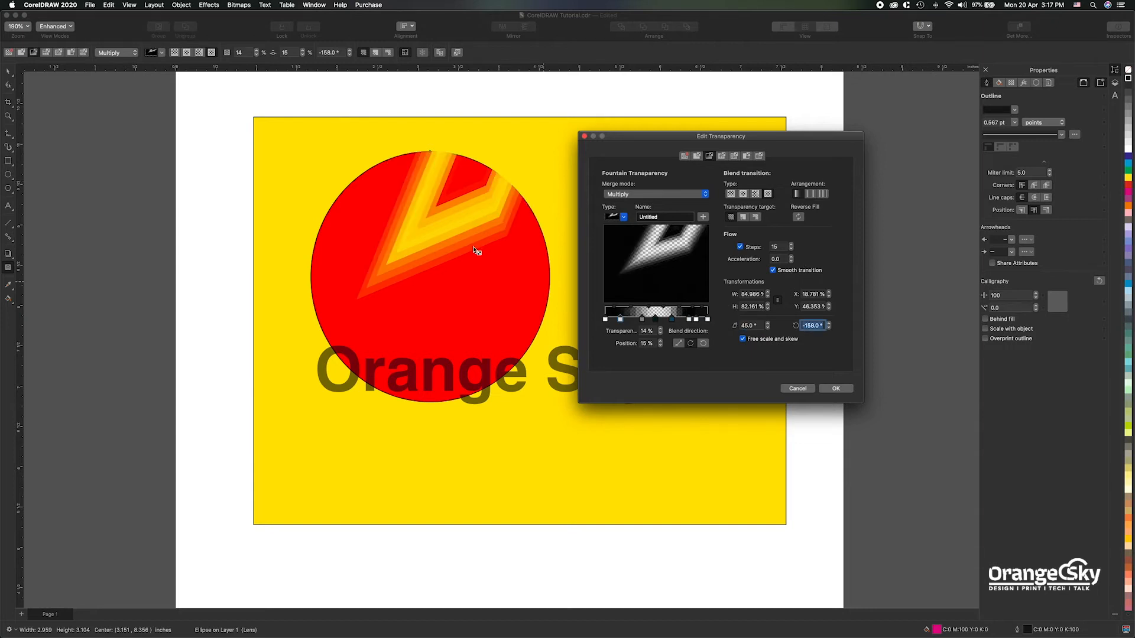
Step: Centre the transparency on the ellipse at X 0% and Y 0%, and set its width and height to 100%
{"action": "left_click", "coordinate": [812, 294]}
{"action": "type", "text": "0"}
{"action": "key", "text": "Tab"}
{"action": "type", "text": "0"}
{"action": "key", "text": "Tab"}
{"action": "type", "text": "0"}
{"action": "key", "text": "Tab"}
{"action": "key", "text": "Tab"}
{"action": "type", "text": "100"}
{"action": "key", "text": "Tab"}
{"action": "key", "text": "Tab"}
{"action": "type", "text": "10"}
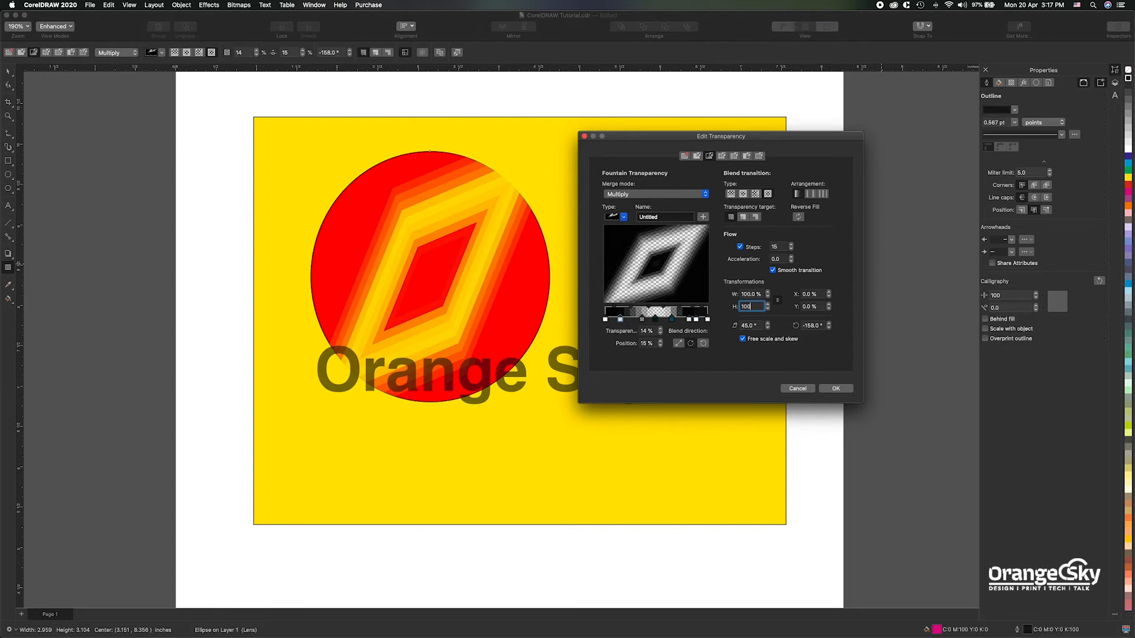
{"action": "key", "text": "Tab"}
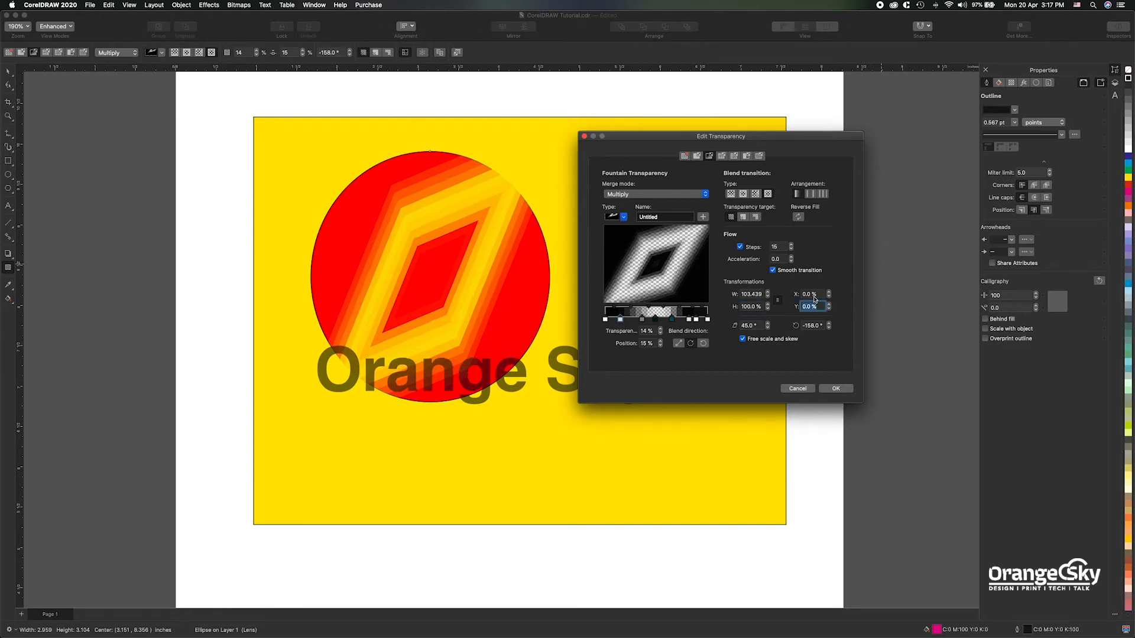
Step: Try skew angles of 90° and 60° on the fountain transparency
{"action": "key", "text": "Tab"}
{"action": "type", "text": "90"}
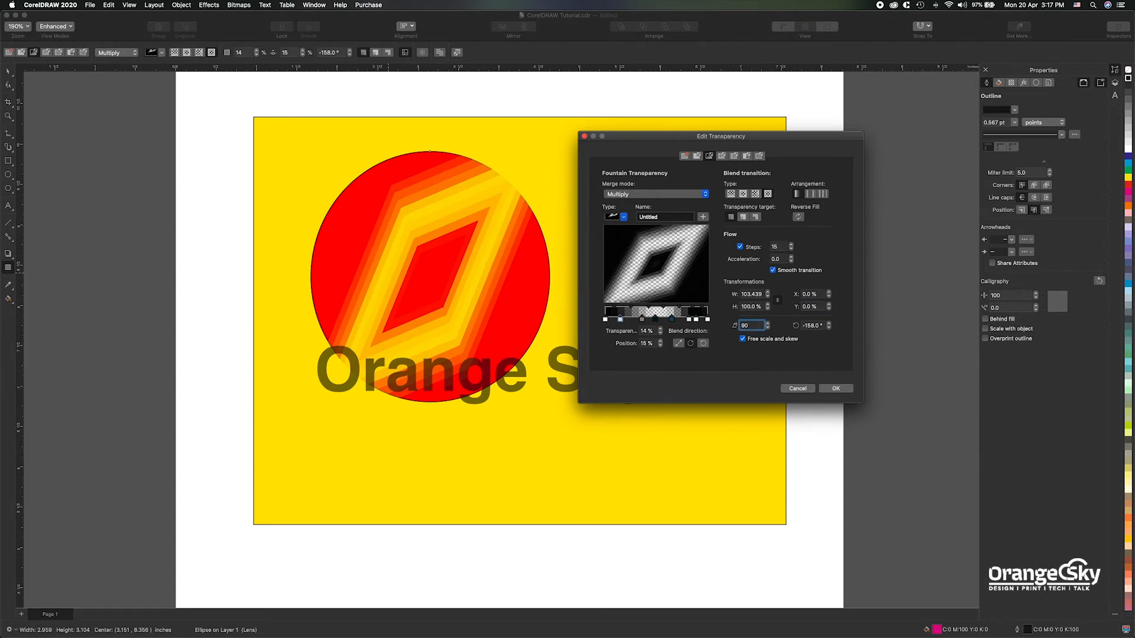
{"action": "key", "text": "Tab"}
{"action": "key", "text": "shift+Tab"}
{"action": "type", "text": "6"}
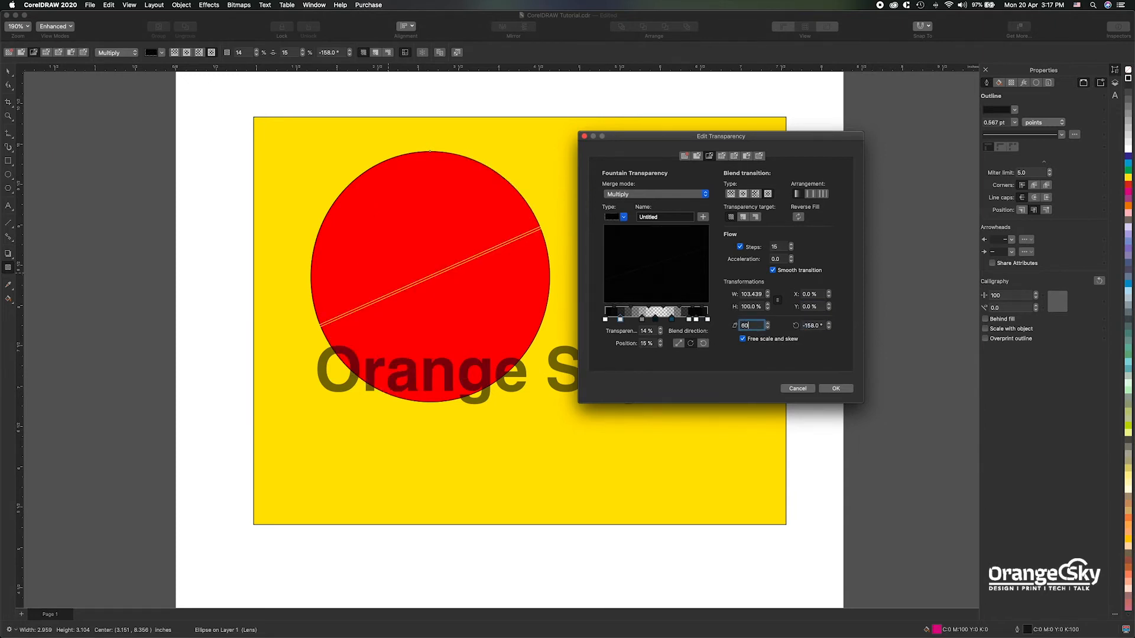
{"action": "key", "text": "Tab"}
{"action": "key", "text": "shift+Tab"}
{"action": "type", "text": "0"}
{"action": "key", "text": "Tab"}
Step: Set the transparency's skew to 0° and its rotation to 45°, and apply the edits to the ellipse
{"action": "key", "text": "shift+Tab"}
{"action": "type", "text": "0"}
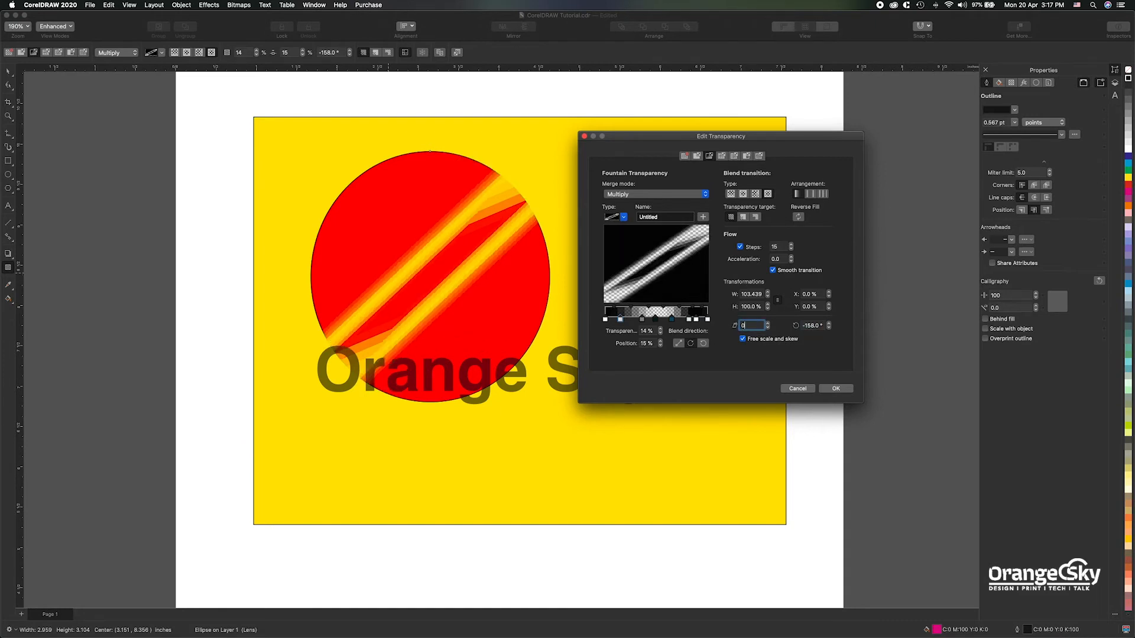
{"action": "key", "text": "Tab"}
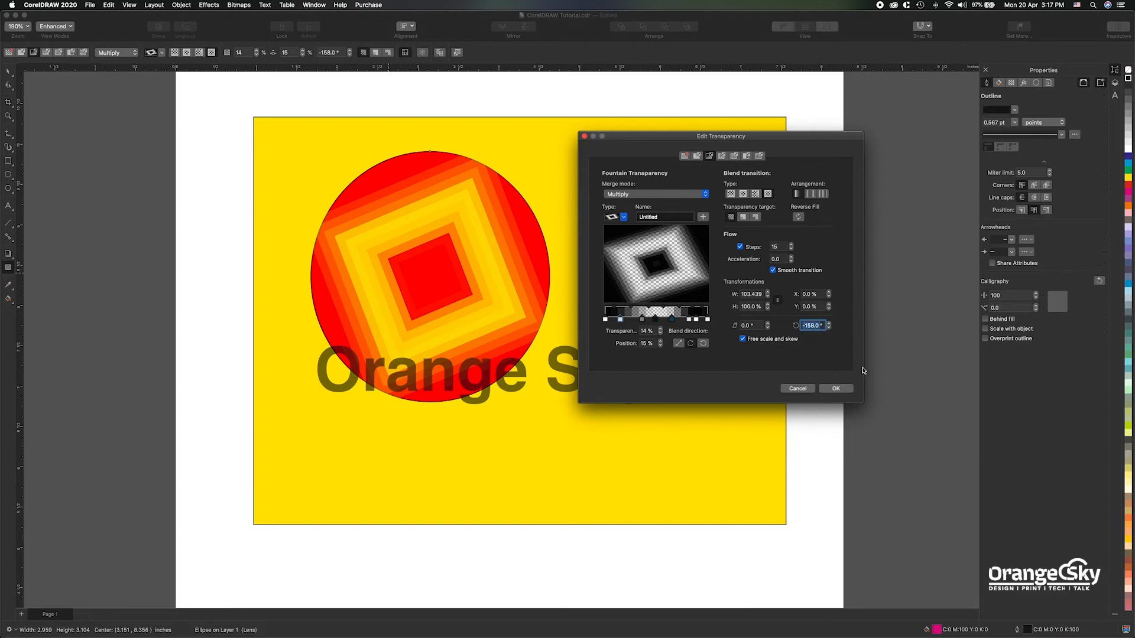
{"action": "type", "text": "45"}
{"action": "key", "text": "Tab"}
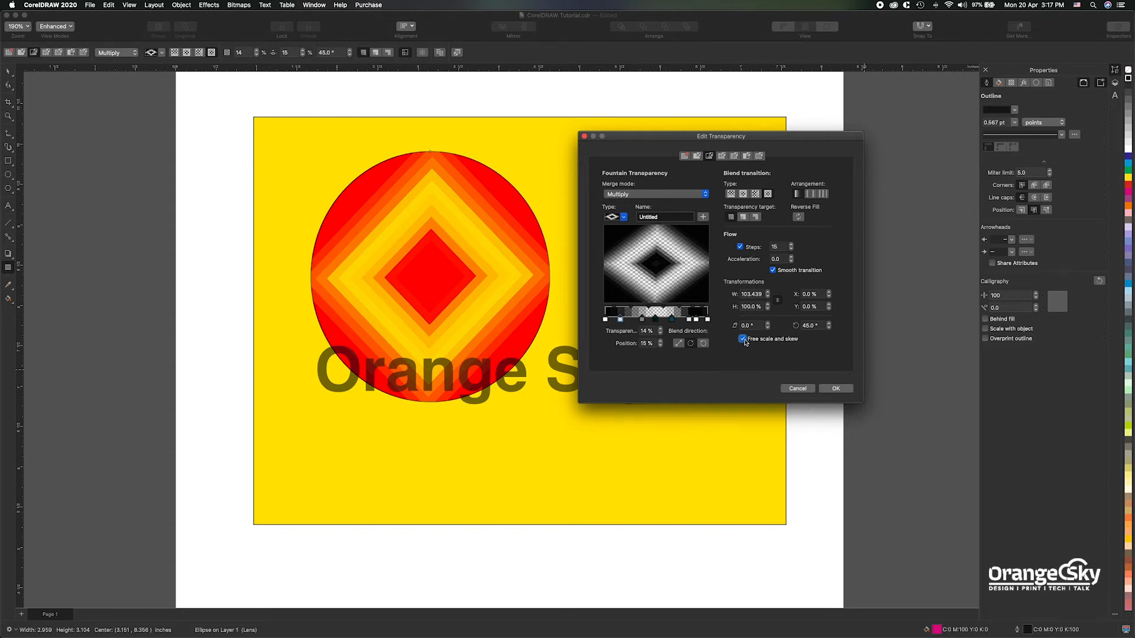
{"action": "left_click", "coordinate": [836, 389]}
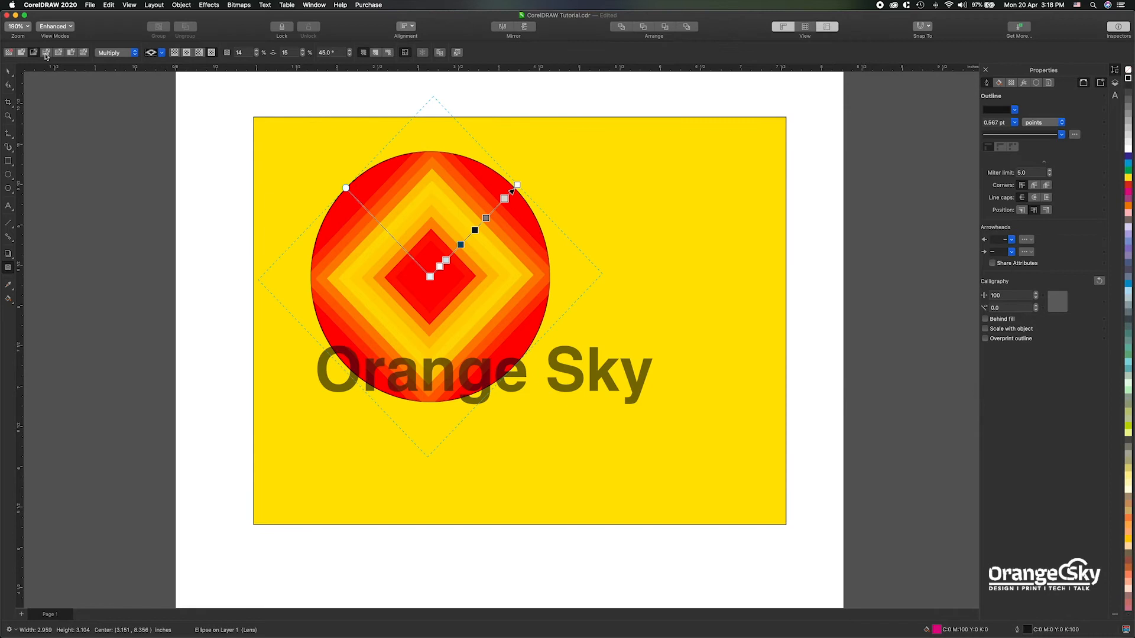
Step: Apply a vector pattern transparency to the ellipse and shift the pattern down toward the ellipse's centre
{"action": "left_click", "coordinate": [46, 55]}
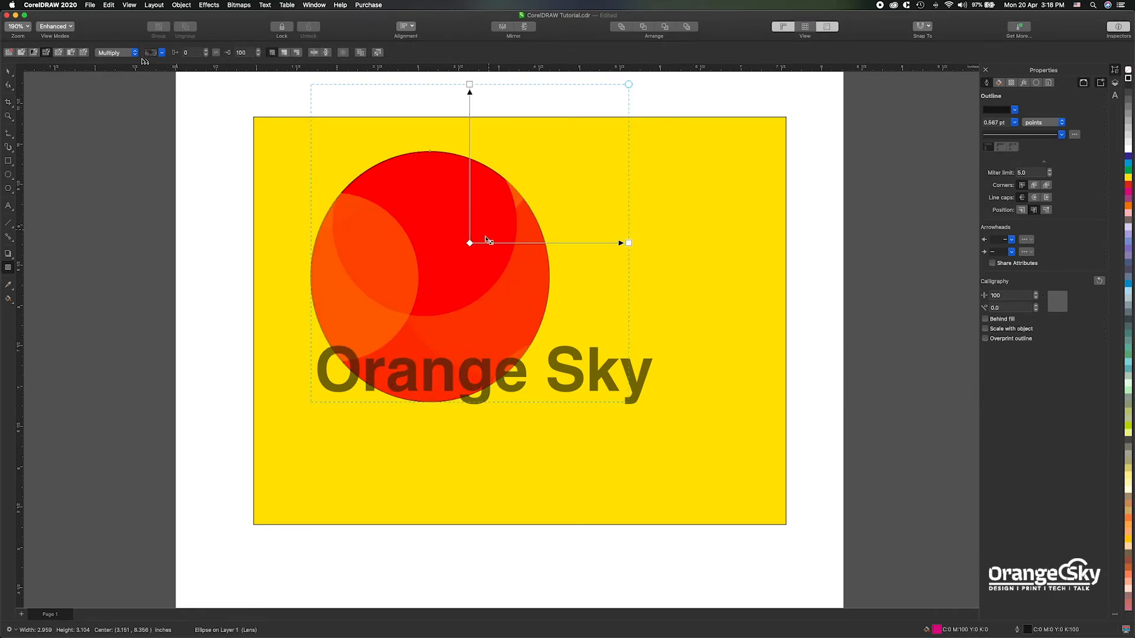
{"action": "left_click_drag", "start_coordinate": [469, 243], "coordinate": [436, 273]}
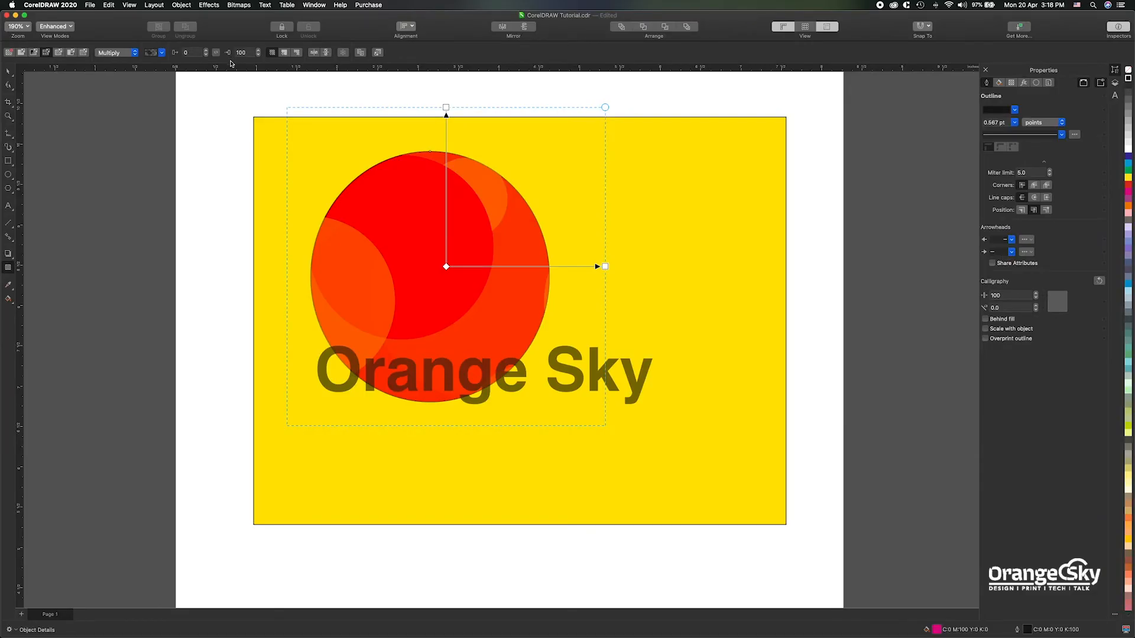
Step: Try the available vector patterns on the ellipse's transparency and settle on the diagonal stripes
{"action": "left_click", "coordinate": [162, 53]}
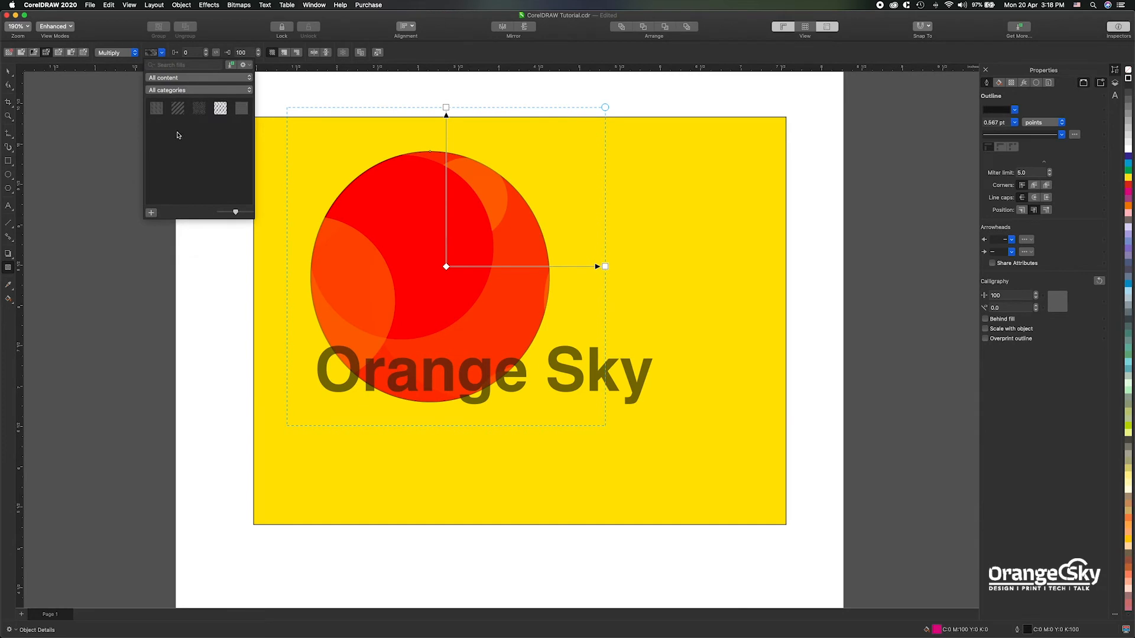
{"action": "left_click", "coordinate": [179, 111]}
{"action": "left_click", "coordinate": [199, 109]}
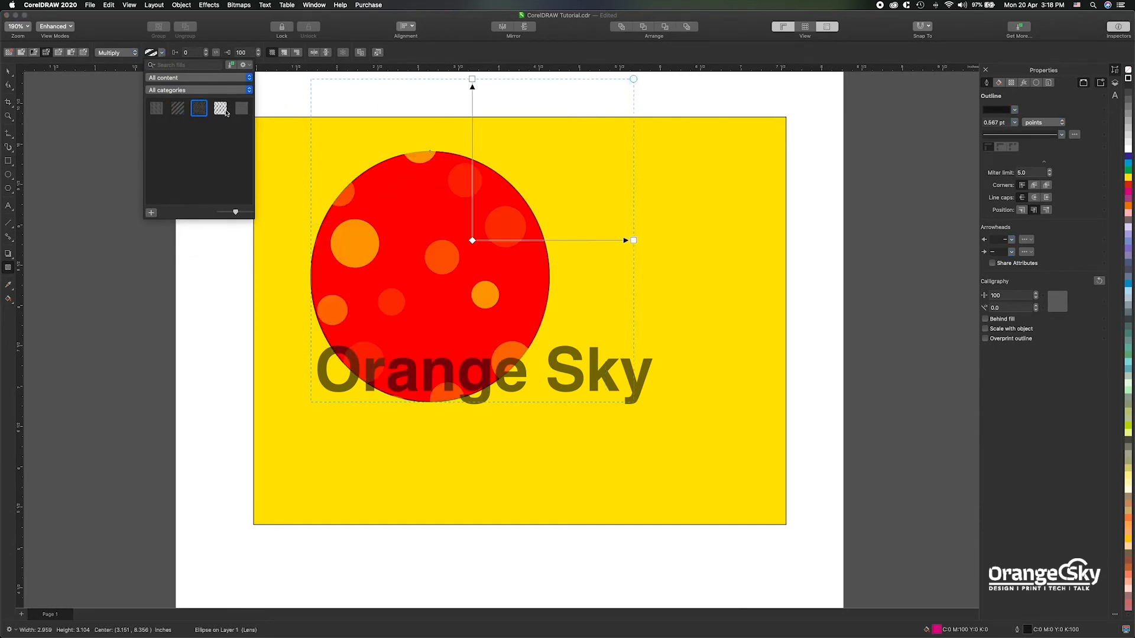
{"action": "left_click", "coordinate": [220, 110]}
{"action": "left_click", "coordinate": [241, 110]}
{"action": "left_click", "coordinate": [156, 108]}
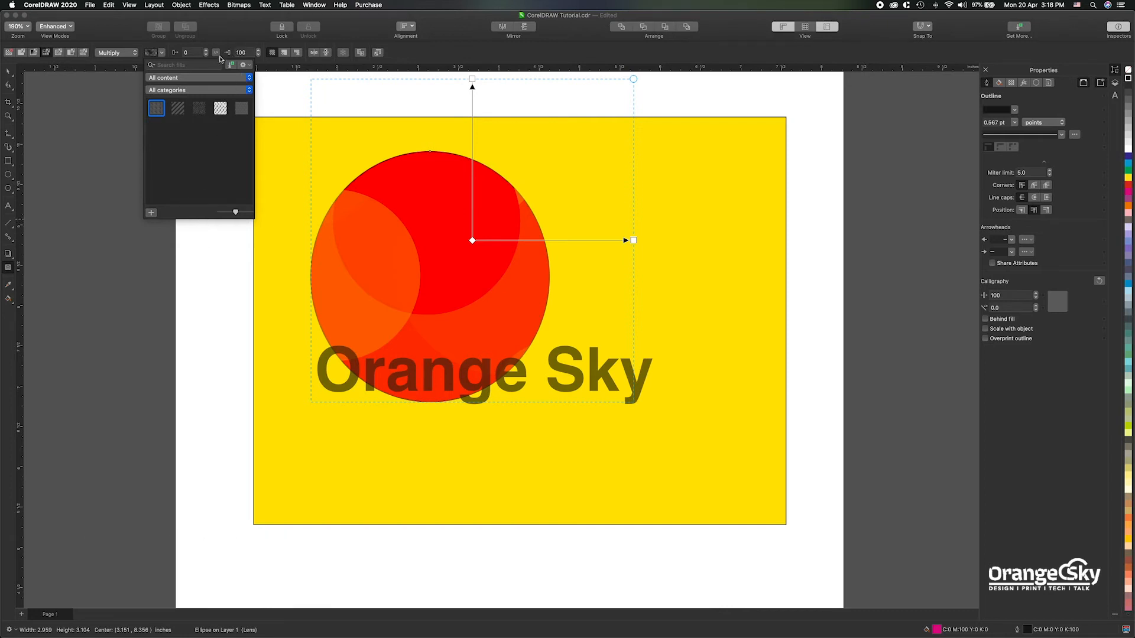
{"action": "left_click", "coordinate": [177, 110]}
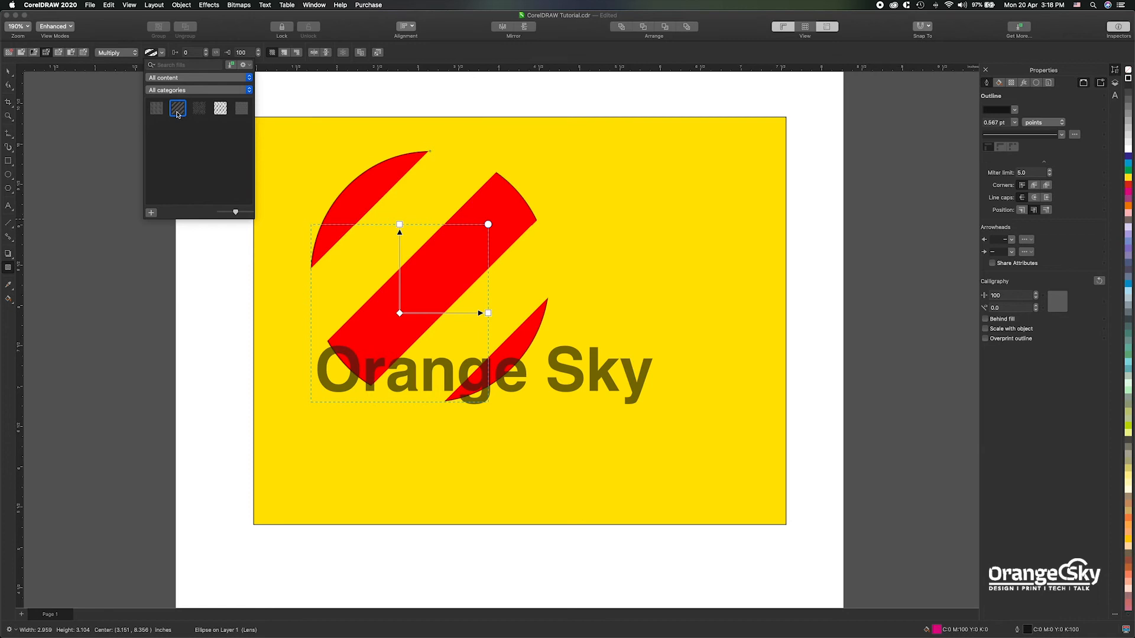
{"action": "left_click", "coordinate": [193, 46]}
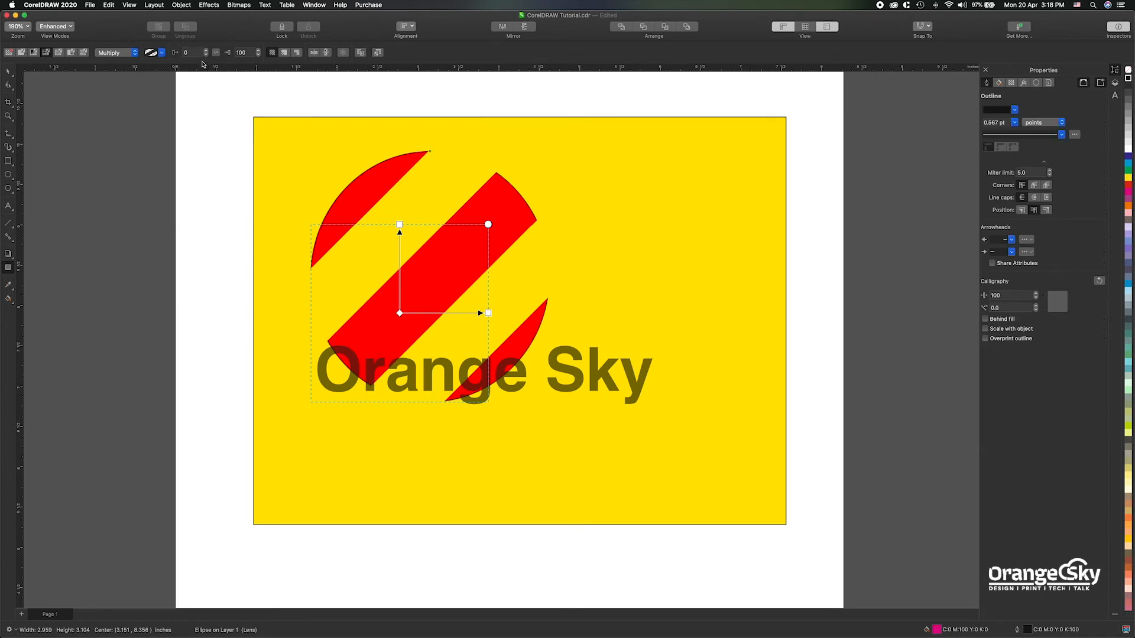
Step: Try a foreground value of 50 and a background value of 0 on the diagonal stripe transparency
{"action": "left_click_drag", "start_coordinate": [196, 53], "coordinate": [170, 54]}
{"action": "key", "text": "Tab"}
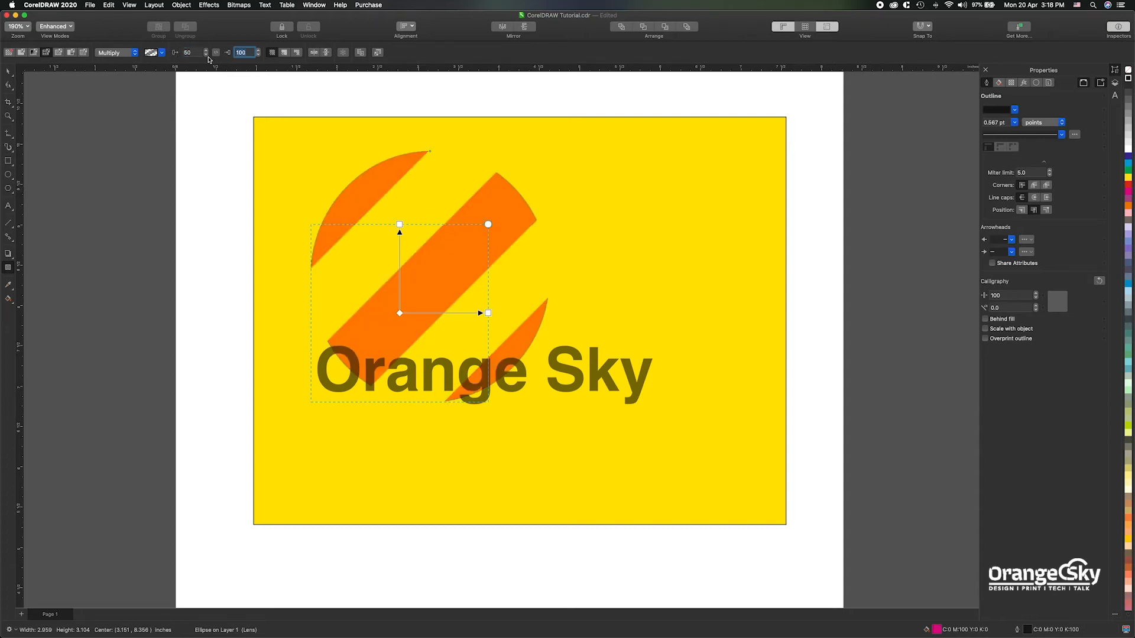
{"action": "type", "text": "0"}
{"action": "key", "text": "Return"}
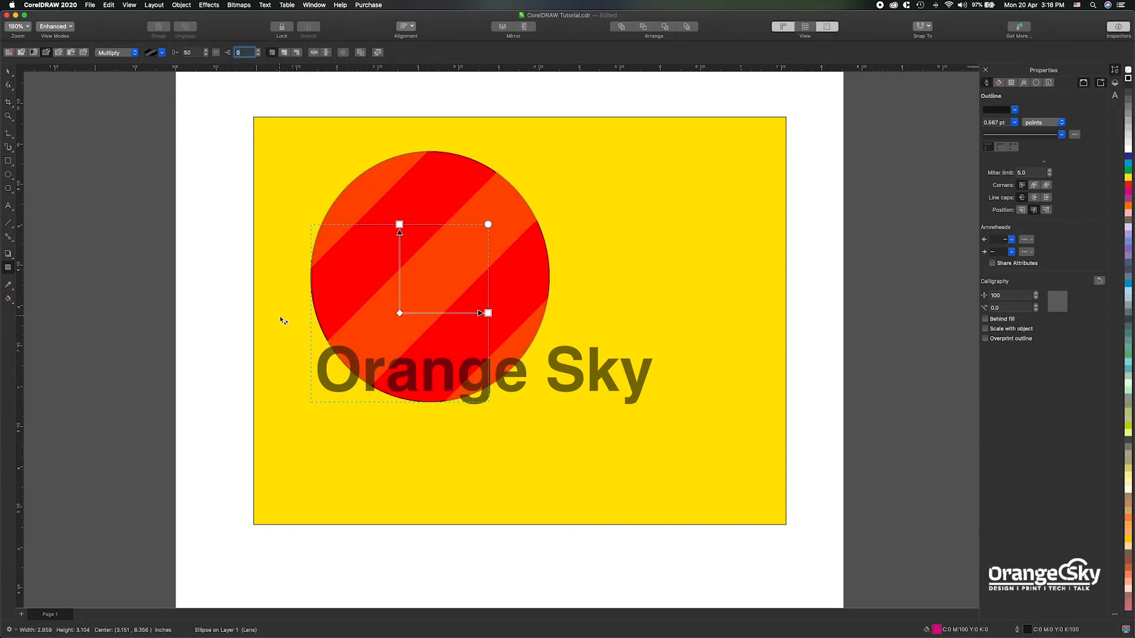
Step: Set the stripe transparency's foreground to 0 and its background to 100
{"action": "key", "text": "shift+Tab"}
{"action": "type", "text": "0"}
{"action": "key", "text": "Tab"}
{"action": "type", "text": "100"}
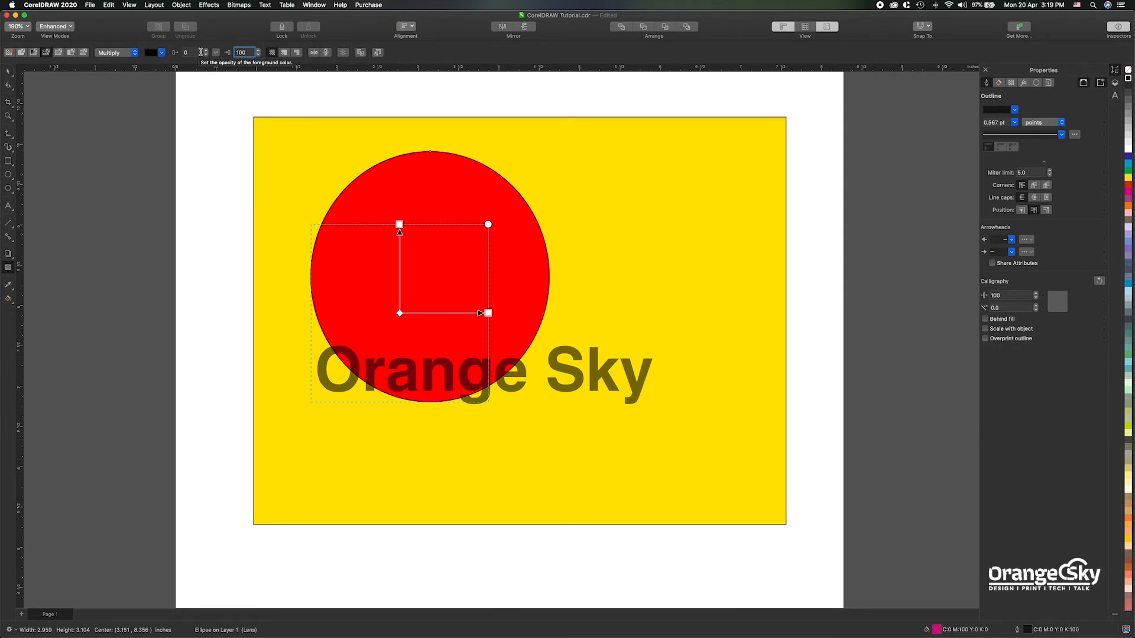
Step: Switch the ellipse's vector pattern to Chain Fence and try mirroring its tiles horizontally
{"action": "left_click", "coordinate": [162, 53]}
{"action": "left_click", "coordinate": [220, 108]}
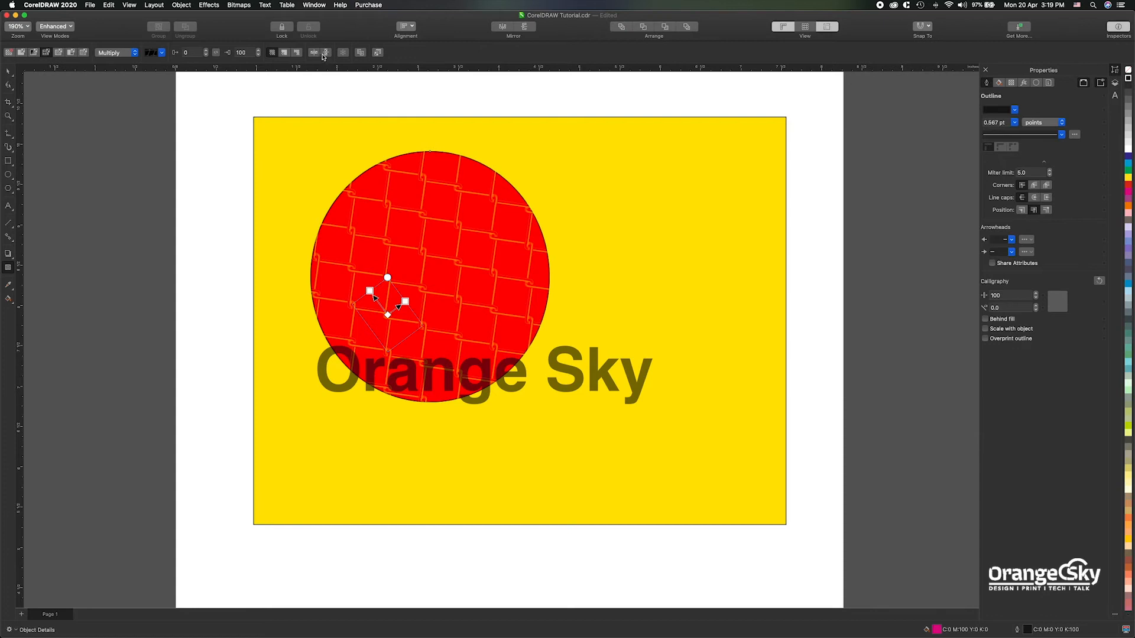
{"action": "left_click", "coordinate": [315, 54]}
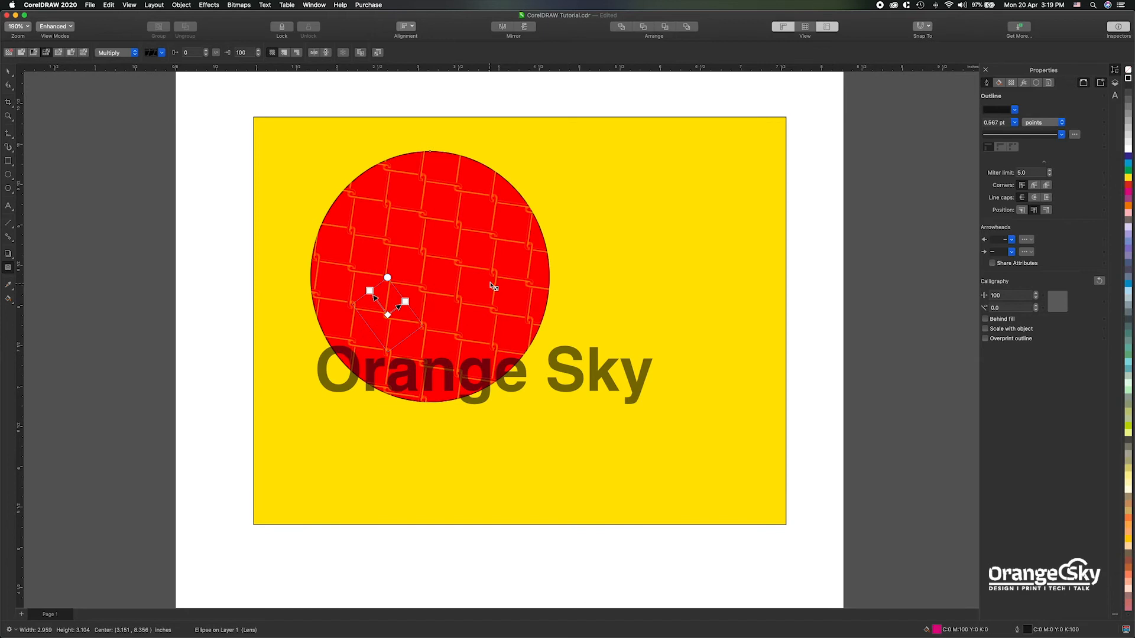
Step: Offset the Chain Fence tiles by 30 in the detailed transparency settings, first by rows and finally by columns
{"action": "left_click", "coordinate": [379, 53]}
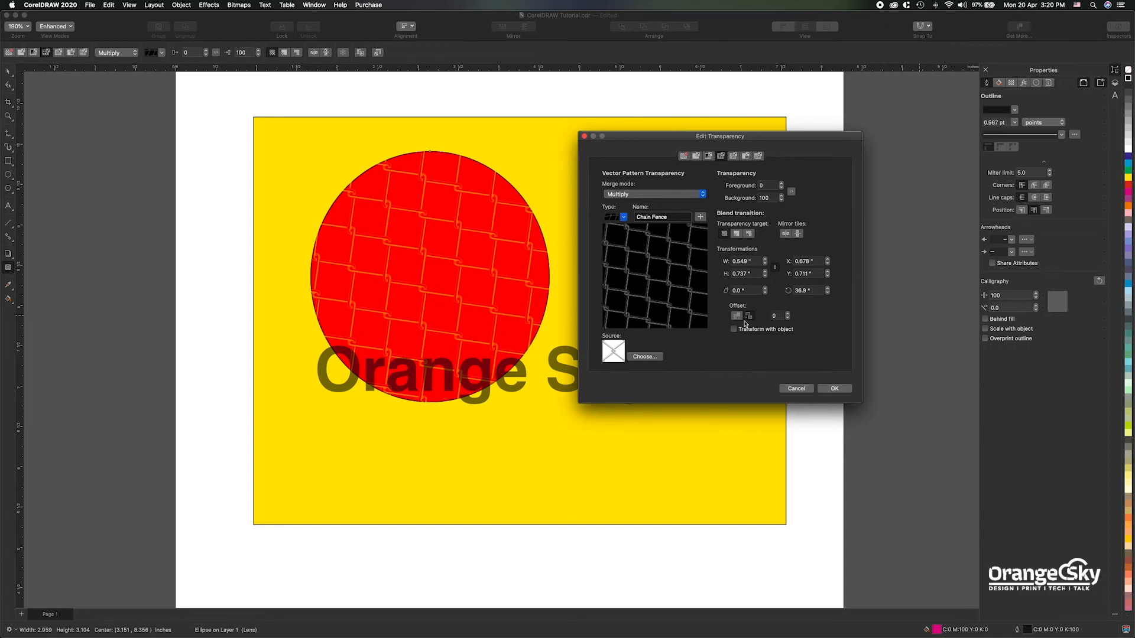
{"action": "left_click", "coordinate": [776, 316]}
{"action": "type", "text": "30"}
{"action": "key", "text": "Return"}
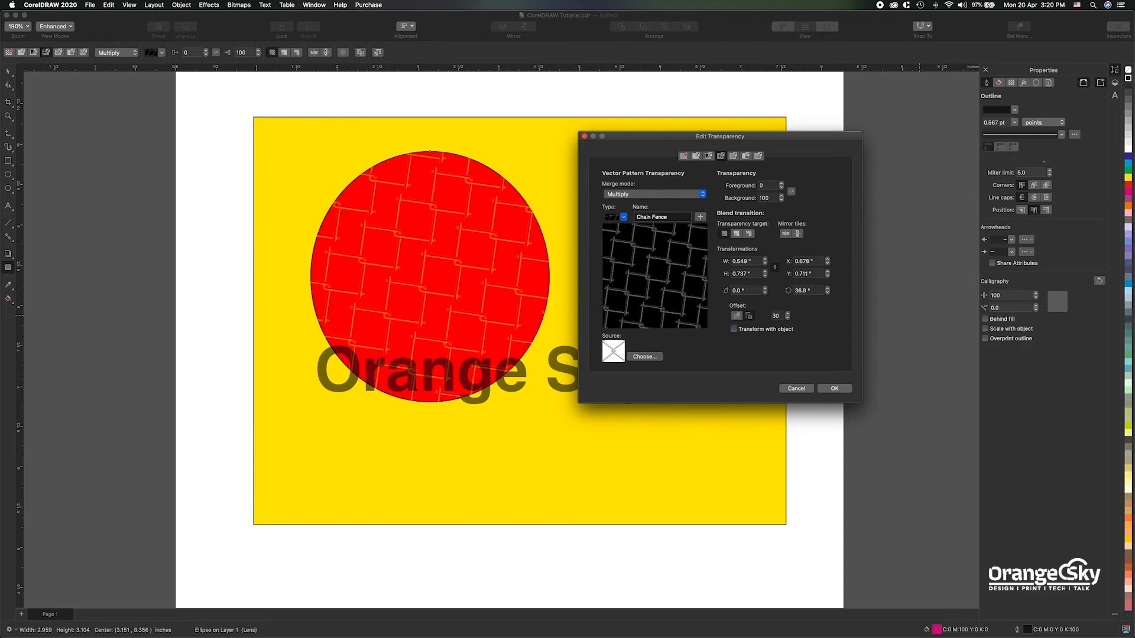
{"action": "left_click", "coordinate": [748, 316]}
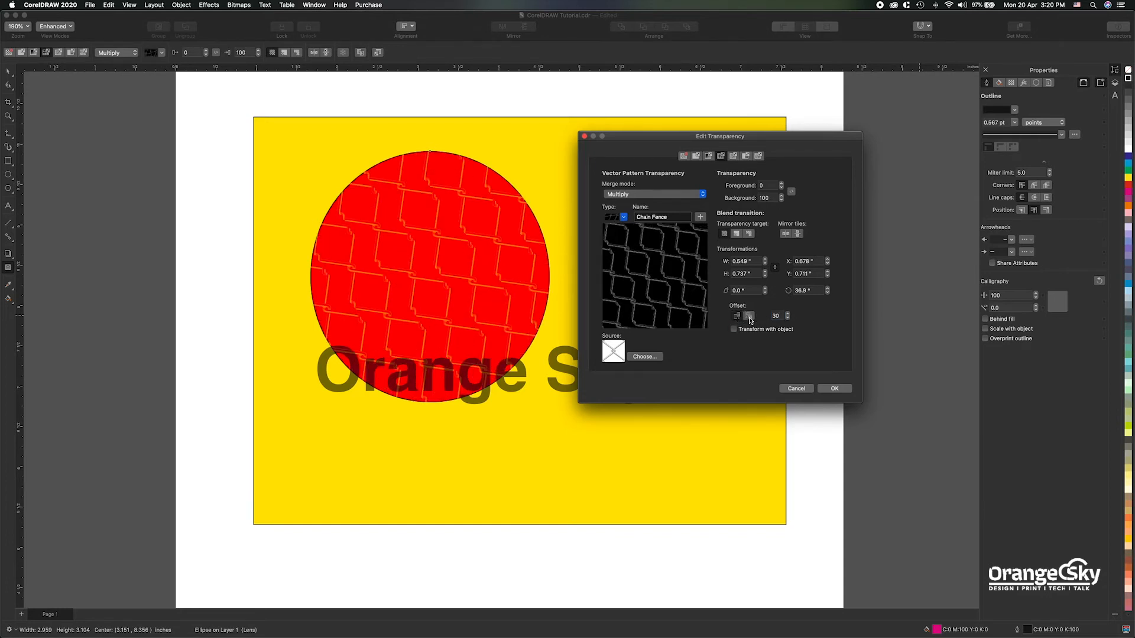
Step: Set the Chain Fence pattern's rotation to 0° and its column offset to 20
{"action": "left_click", "coordinate": [810, 290]}
{"action": "type", "text": "0"}
{"action": "key", "text": "Tab"}
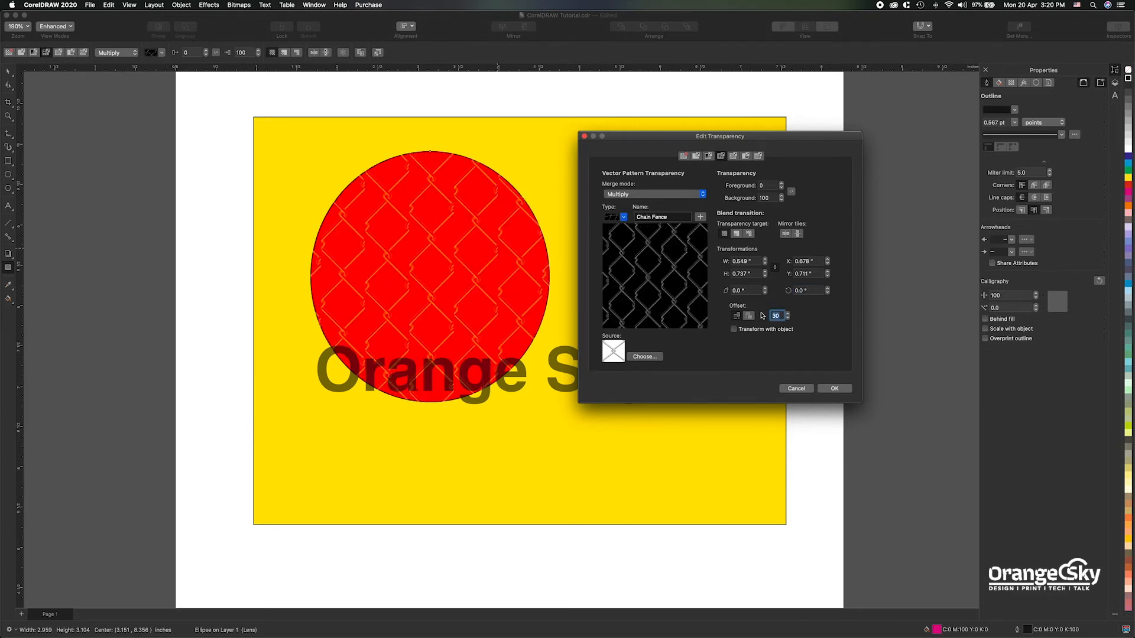
{"action": "type", "text": "70"}
{"action": "key", "text": "Right"}
{"action": "key", "text": "Tab"}
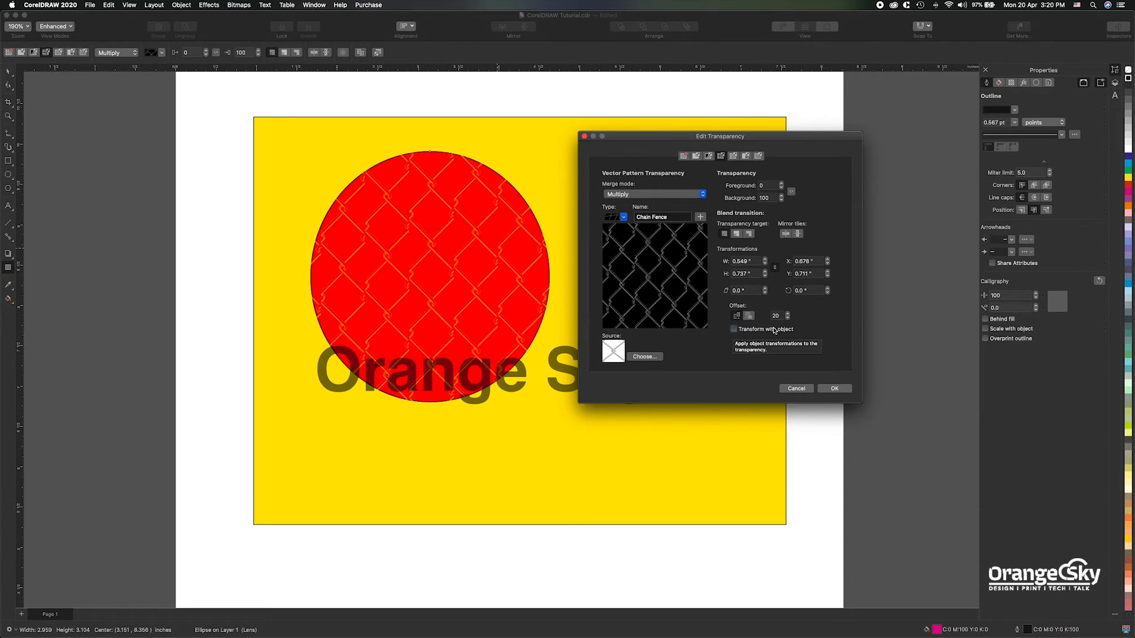
Step: Enable Transform with object, apply the transparency settings, and resize the ellipse to about 3.03 by 3.18 inches
{"action": "left_click", "coordinate": [734, 330]}
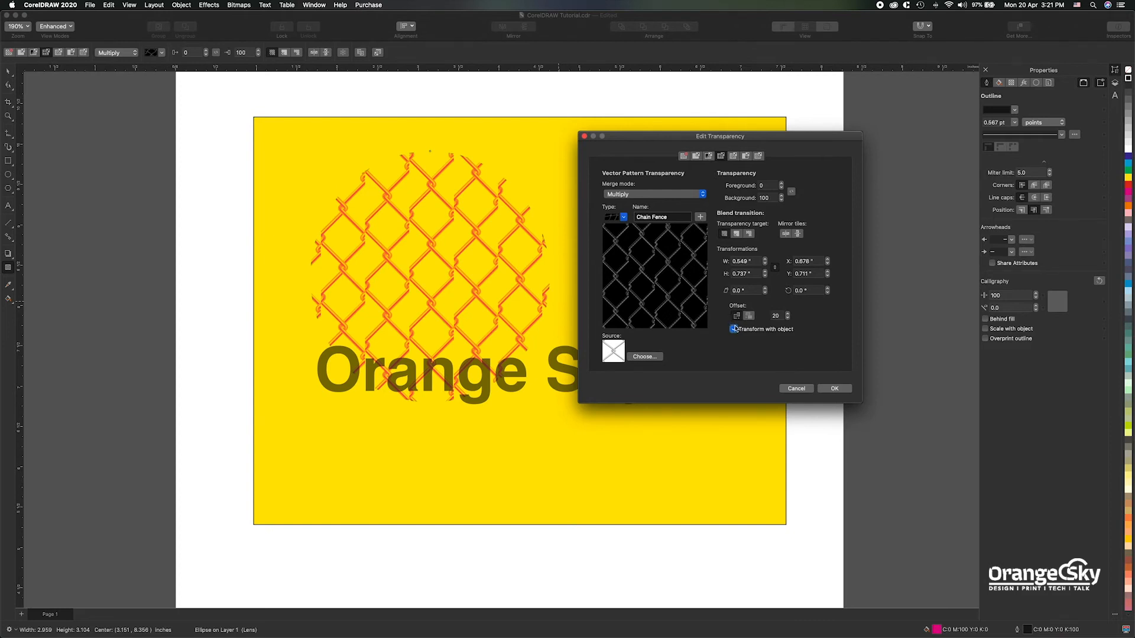
{"action": "left_click", "coordinate": [834, 388]}
{"action": "left_click_drag", "start_coordinate": [550, 151], "coordinate": [411, 300]}
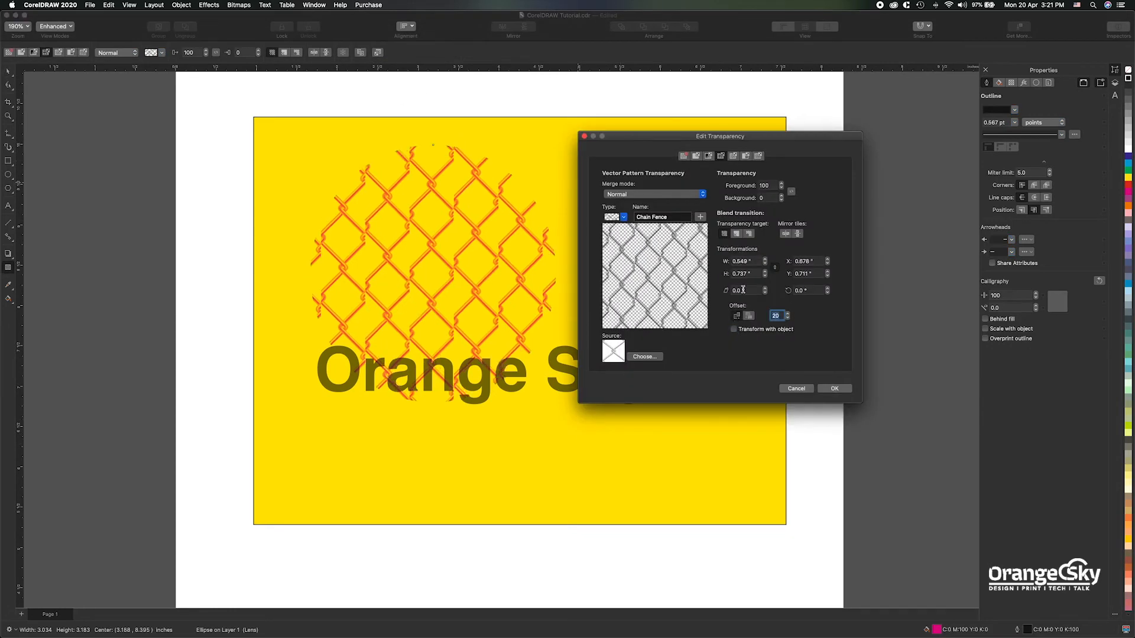
Step: Set the Chain Fence tile offset to 0 and apply the transparency edits to the ellipse
{"action": "type", "text": "0"}
{"action": "key", "text": "Return"}
{"action": "left_click", "coordinate": [845, 390]}
Step: Set the merge mode to Multiply and apply the diagonal stripe vector pattern with scaled-down tiles
{"action": "left_click", "coordinate": [117, 53]}
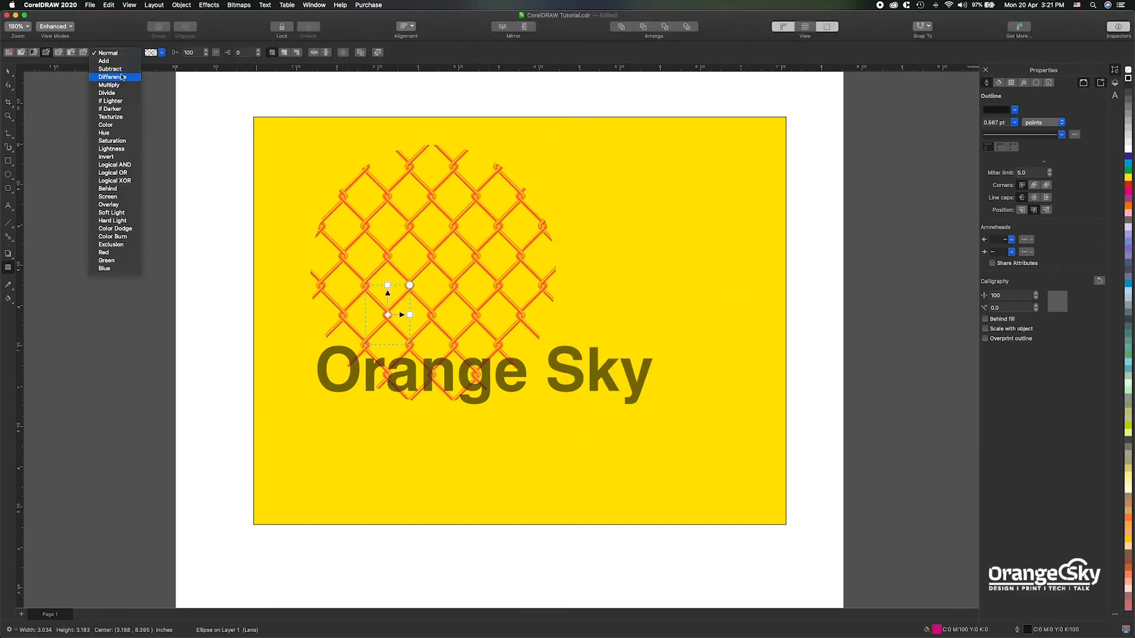
{"action": "left_click", "coordinate": [119, 86]}
{"action": "left_click", "coordinate": [154, 53]}
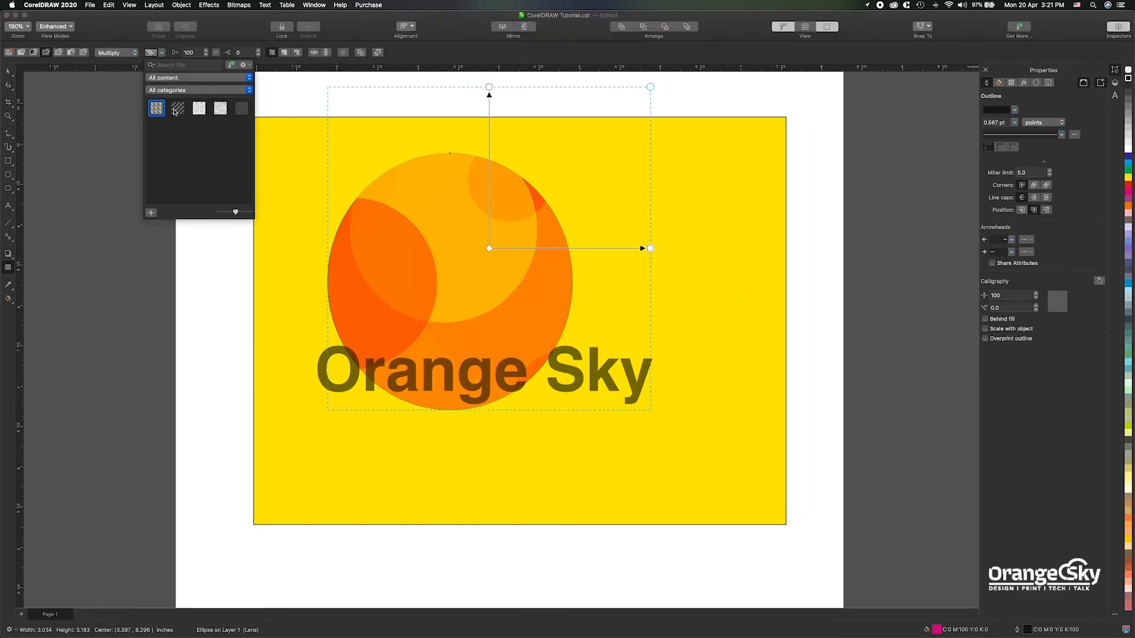
{"action": "left_click", "coordinate": [177, 109]}
{"action": "left_click_drag", "start_coordinate": [506, 233], "coordinate": [486, 252]}
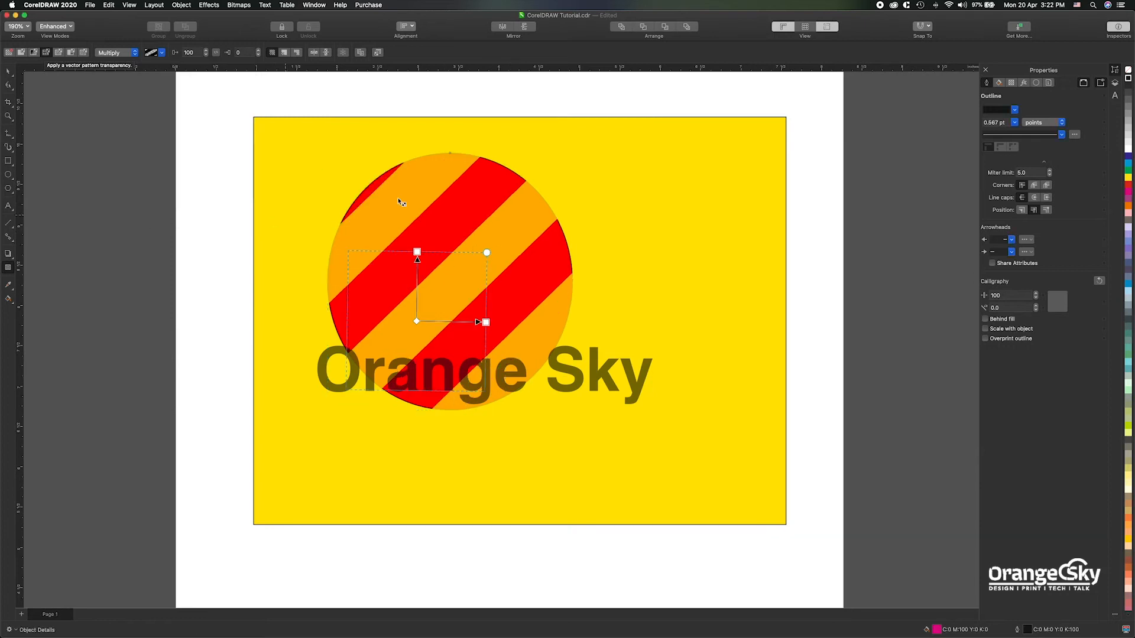
Step: Apply a bitmap pattern transparency to the ellipse using the Concrete pattern
{"action": "left_click", "coordinate": [58, 53]}
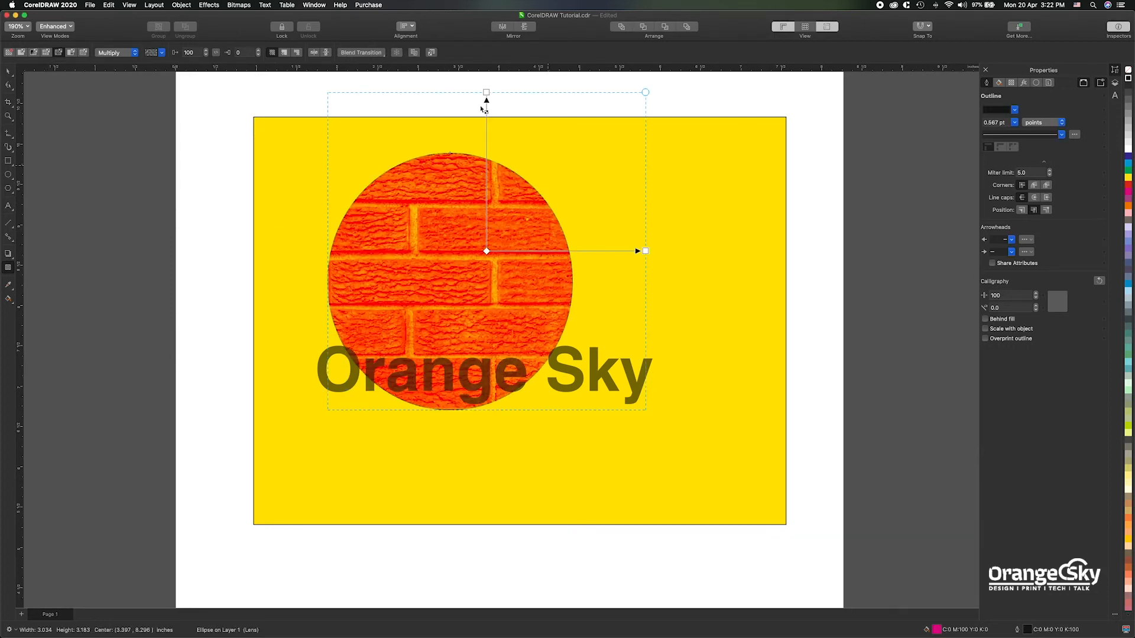
{"action": "left_click", "coordinate": [163, 53]}
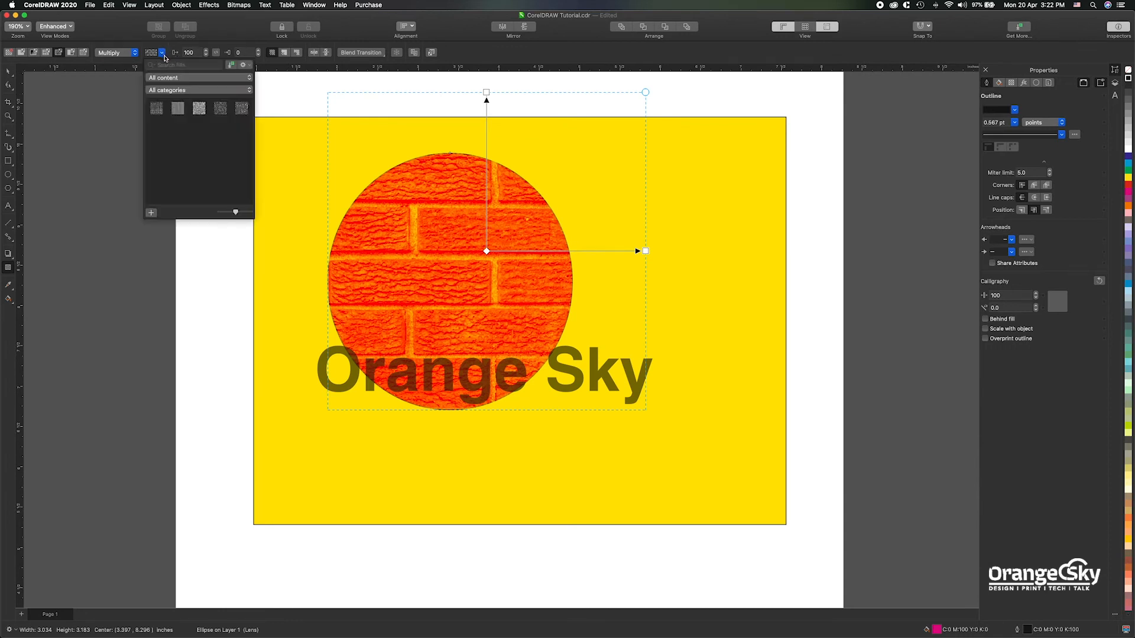
{"action": "left_click", "coordinate": [198, 108]}
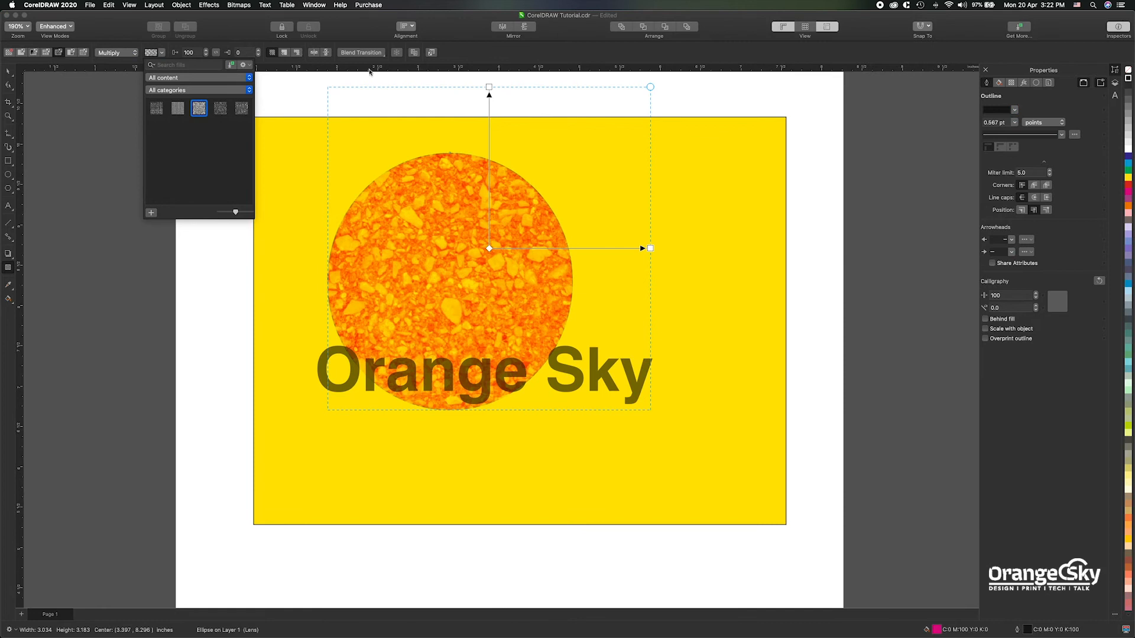
Step: Try the radial blend type at 50% on the Concrete pattern and turn it off again
{"action": "left_click", "coordinate": [379, 60]}
{"action": "left_click", "coordinate": [383, 59]}
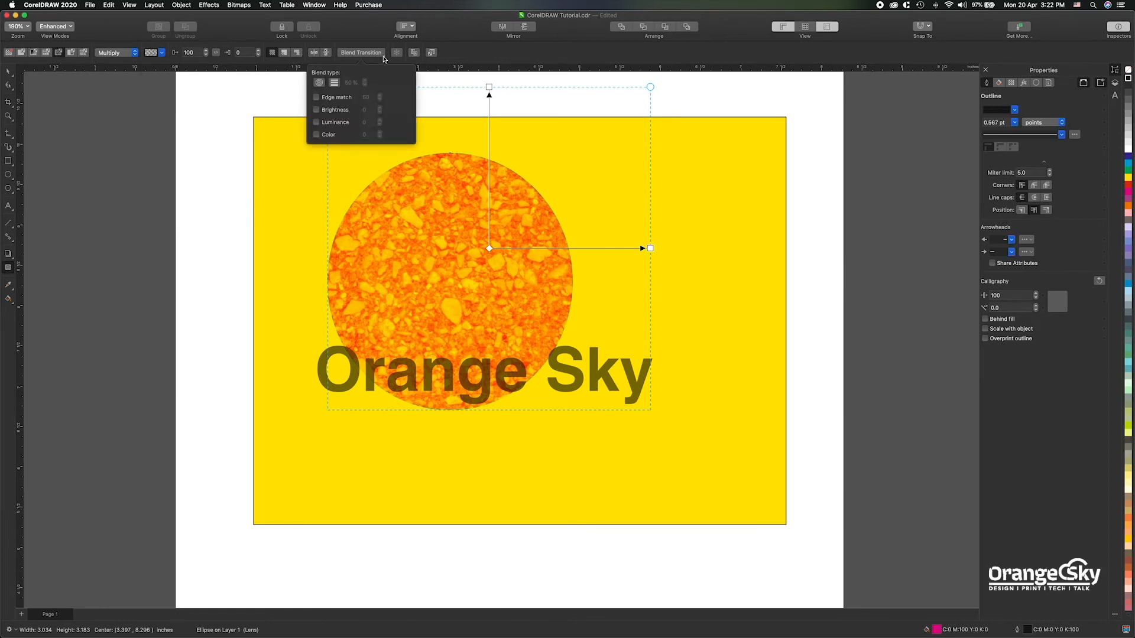
{"action": "left_click", "coordinate": [319, 83]}
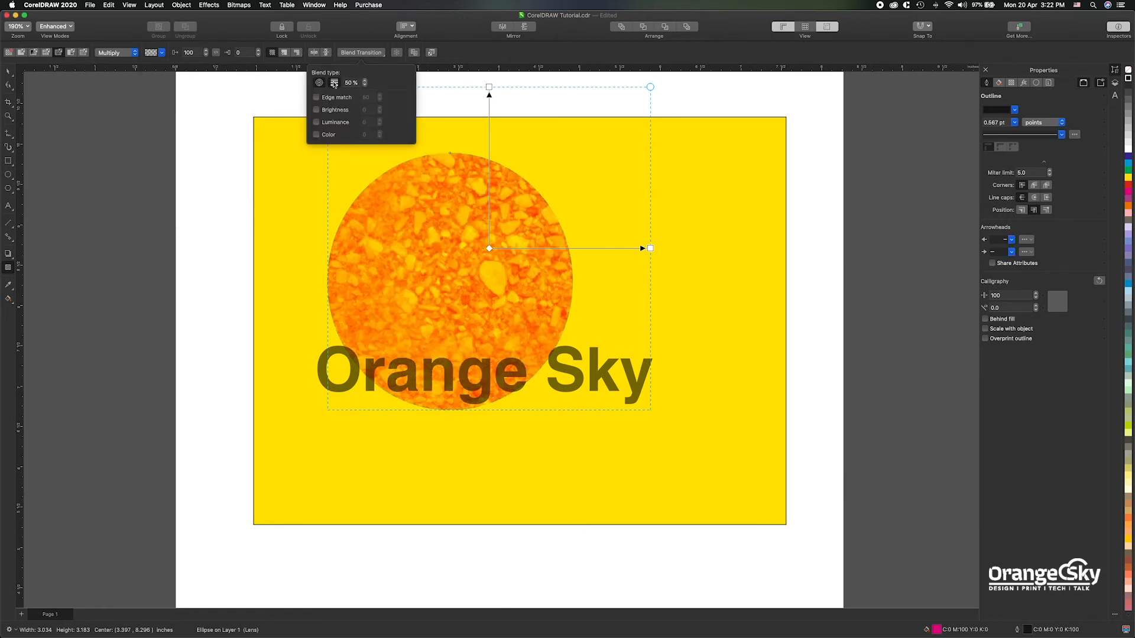
{"action": "left_click", "coordinate": [319, 83]}
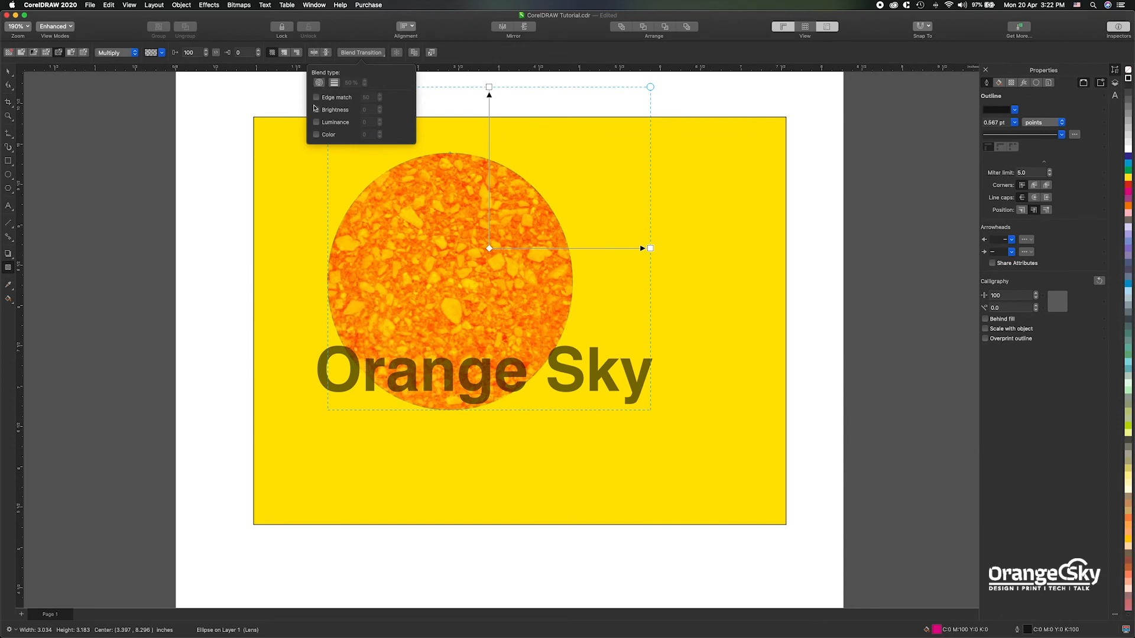
Step: Enable edge match at 50 for the Concrete pattern and review its detailed transparency settings
{"action": "left_click", "coordinate": [316, 97]}
{"action": "type", "text": "5"}
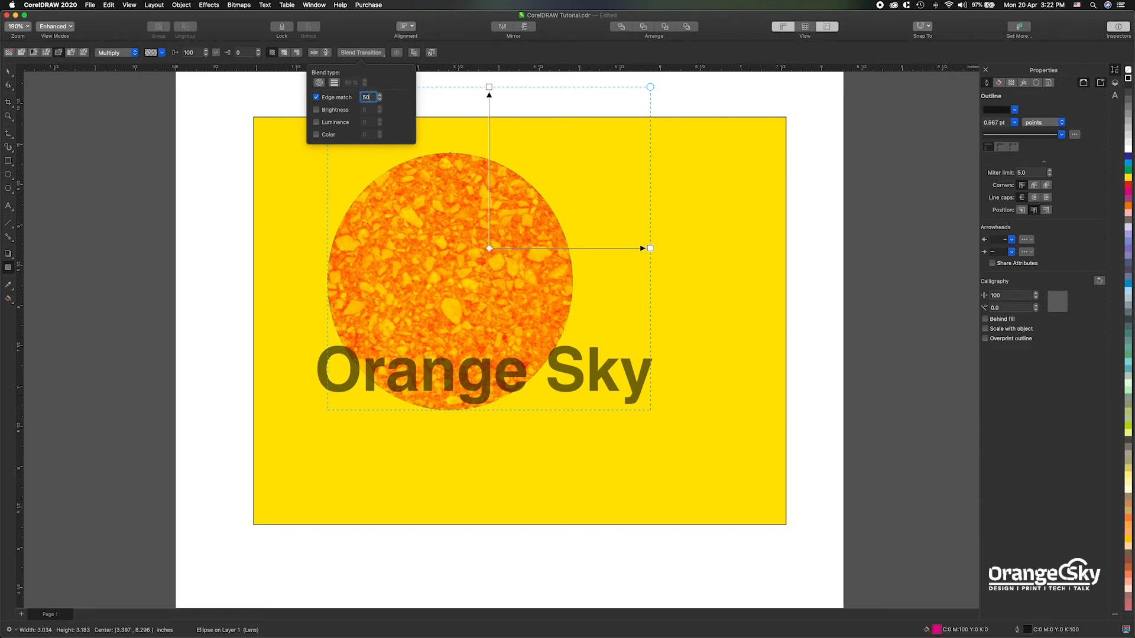
{"action": "left_click", "coordinate": [379, 53]}
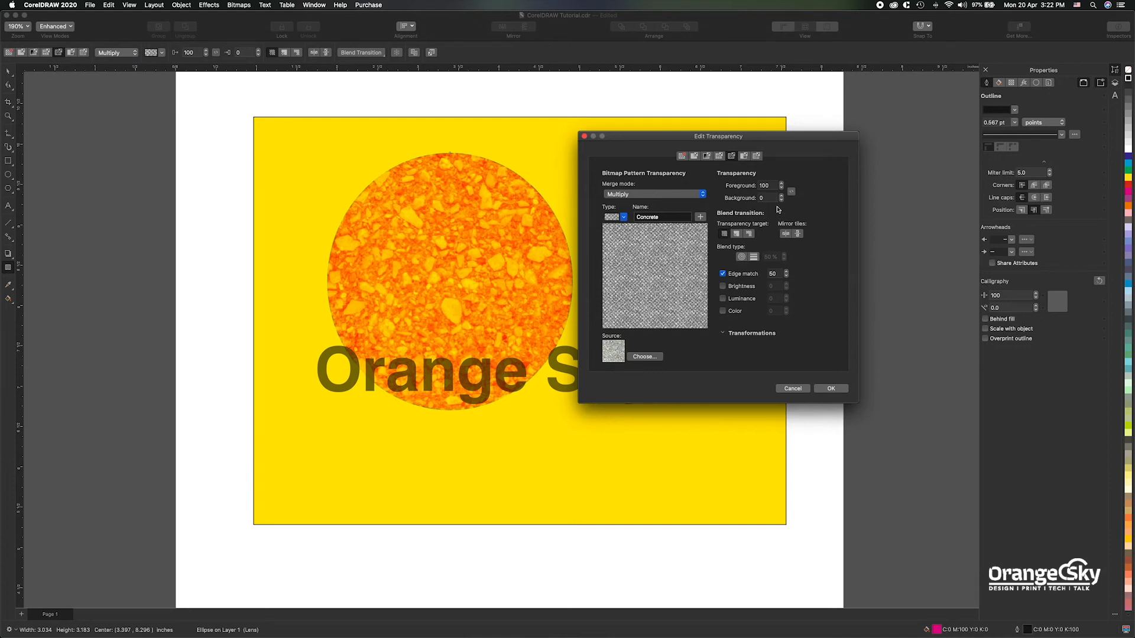
{"action": "left_click", "coordinate": [794, 389]}
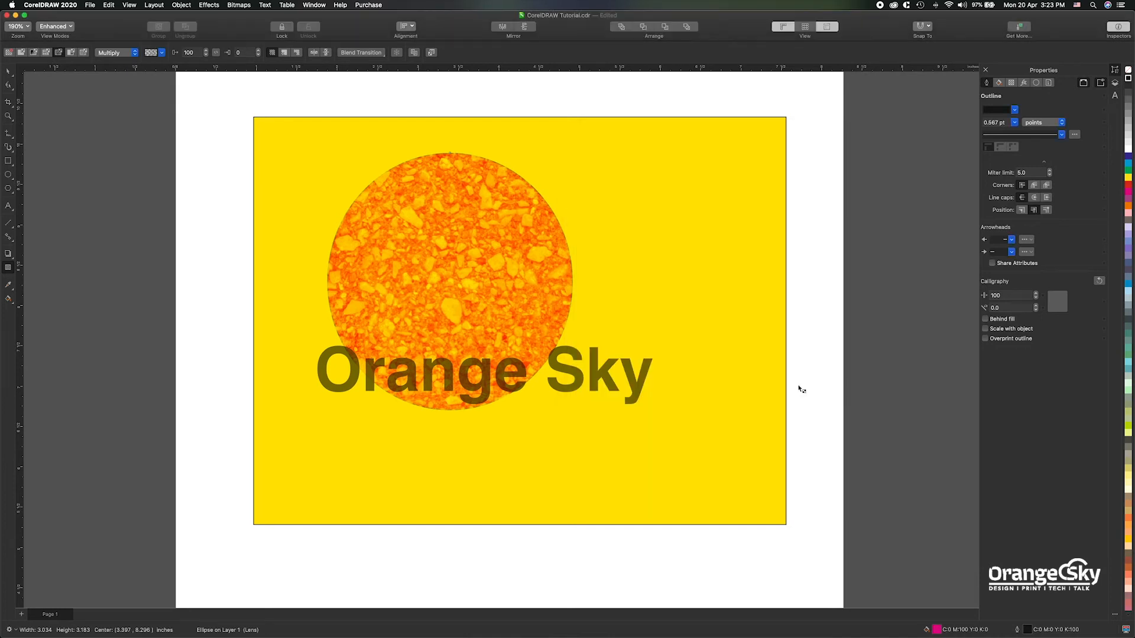
Step: Apply a two-color pattern transparency with smaller, slightly rotated circle tiles to the ellipse, and set its merge mode to Normal
{"action": "left_click", "coordinate": [71, 52]}
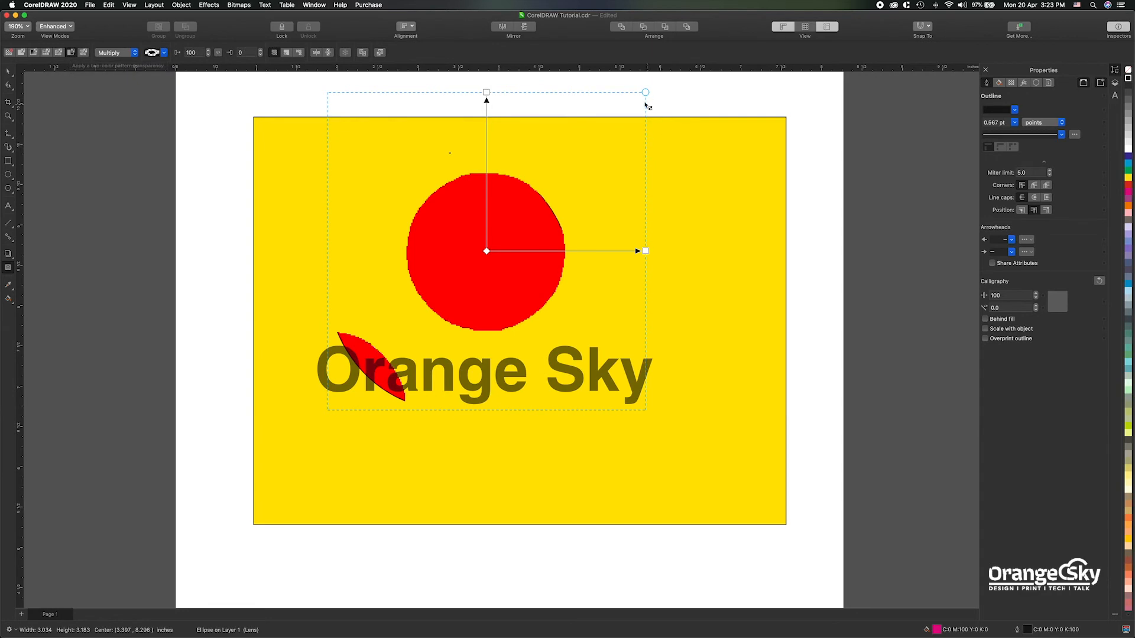
{"action": "left_click_drag", "start_coordinate": [645, 93], "coordinate": [553, 193]}
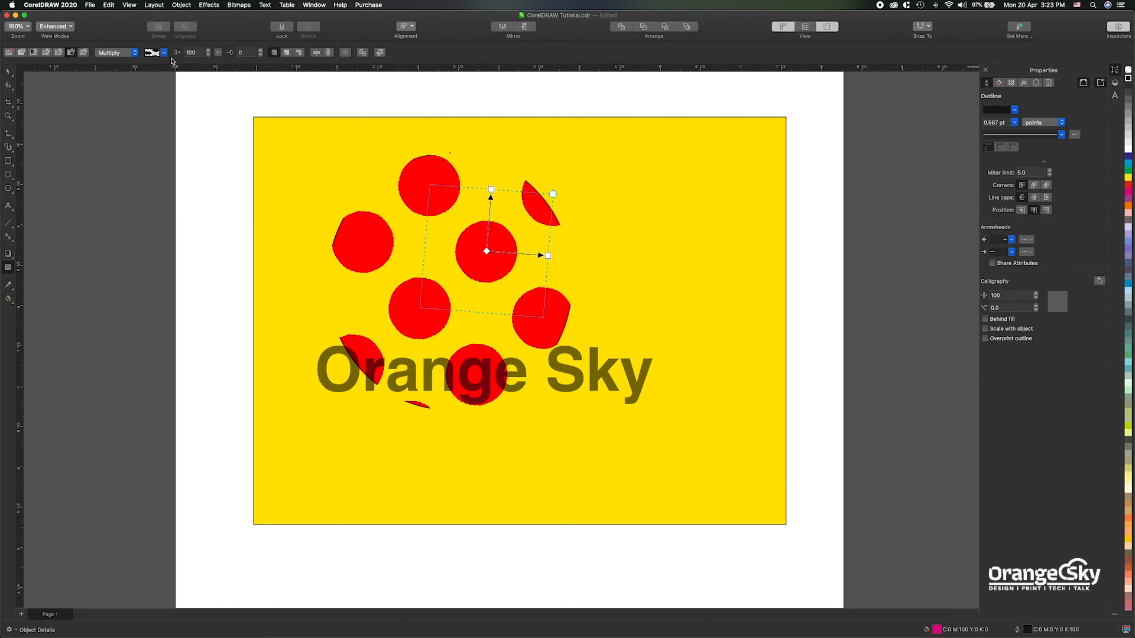
{"action": "left_click", "coordinate": [135, 54]}
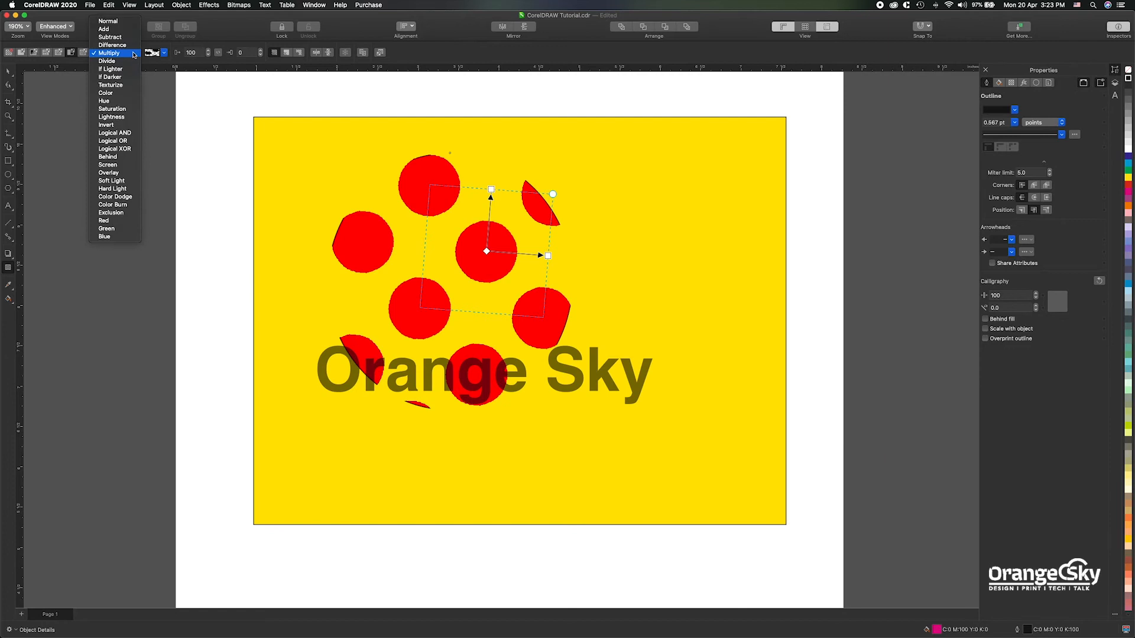
{"action": "left_click", "coordinate": [119, 26]}
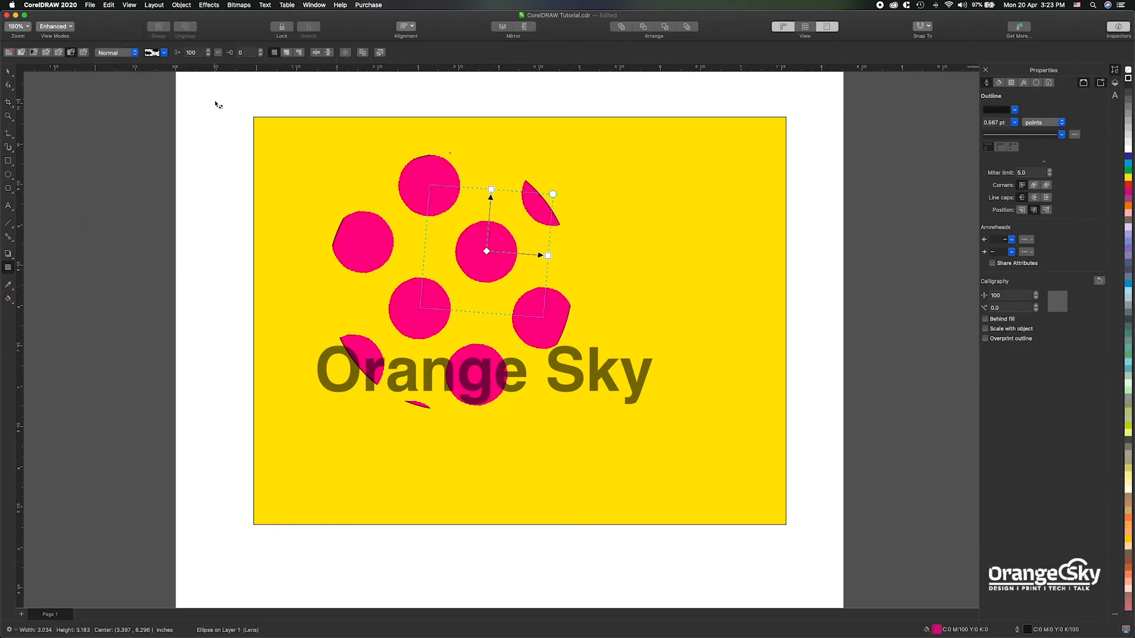
Step: Remove the ellipse's transparency and reapply a two-color pattern transparency with the checkerboard pattern
{"action": "left_click", "coordinate": [9, 54]}
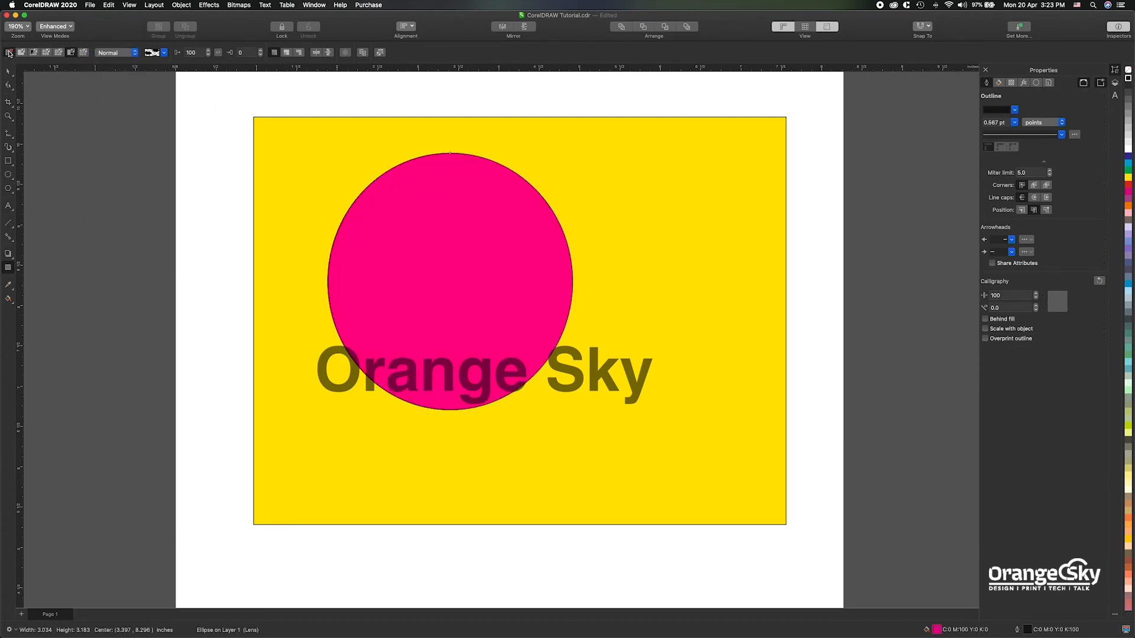
{"action": "left_click", "coordinate": [71, 53]}
{"action": "left_click", "coordinate": [164, 53]}
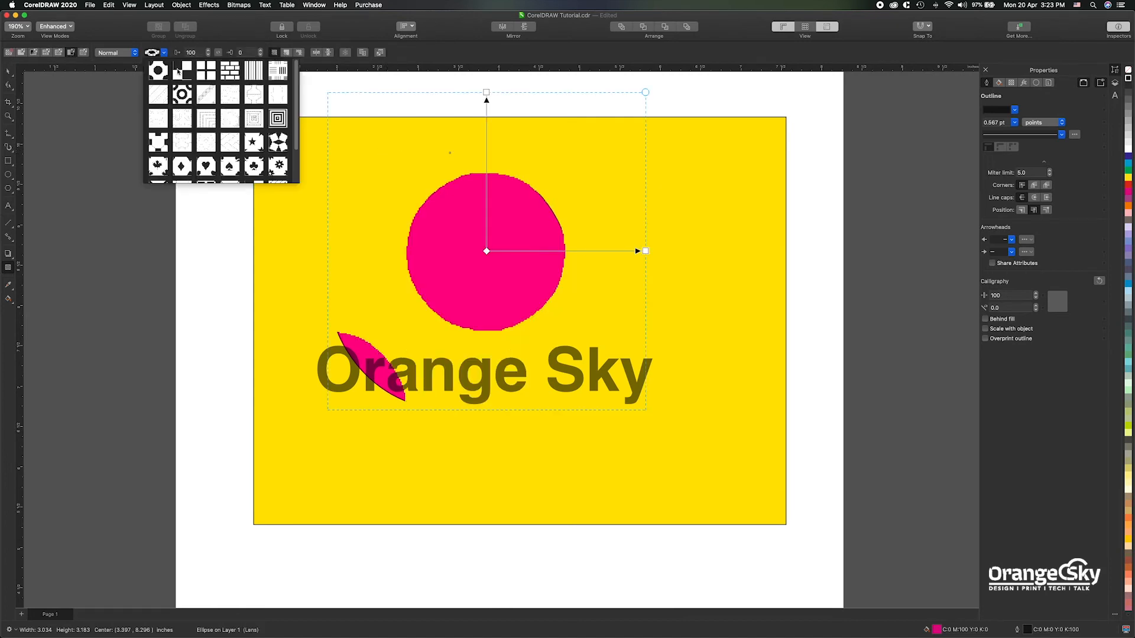
{"action": "left_click", "coordinate": [178, 71]}
Step: Change the ellipse's two-color transparency to the basket-weave pattern of squares and bars
{"action": "left_click", "coordinate": [165, 52]}
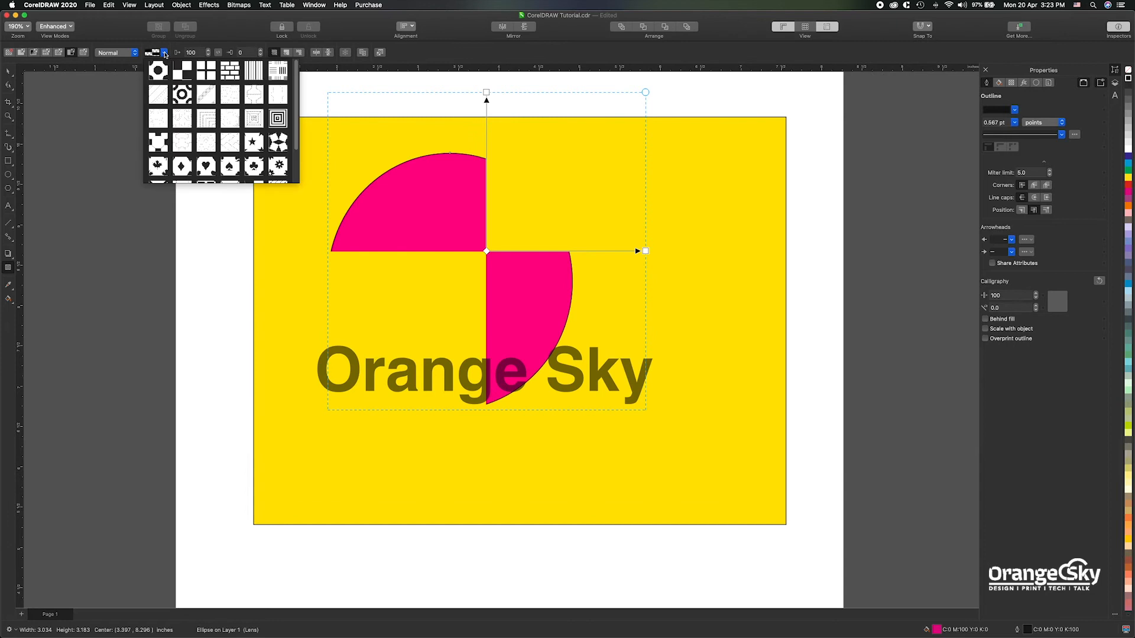
{"action": "scroll", "coordinate": [271, 123], "scroll_direction": "down", "scroll_amount": 3}
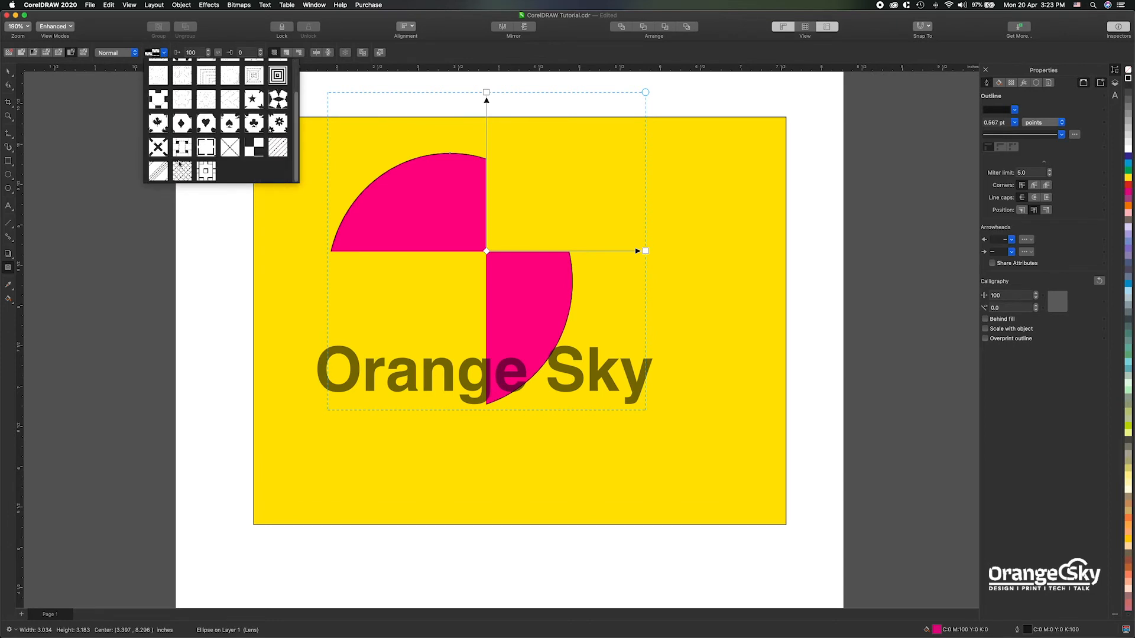
{"action": "left_click", "coordinate": [173, 148]}
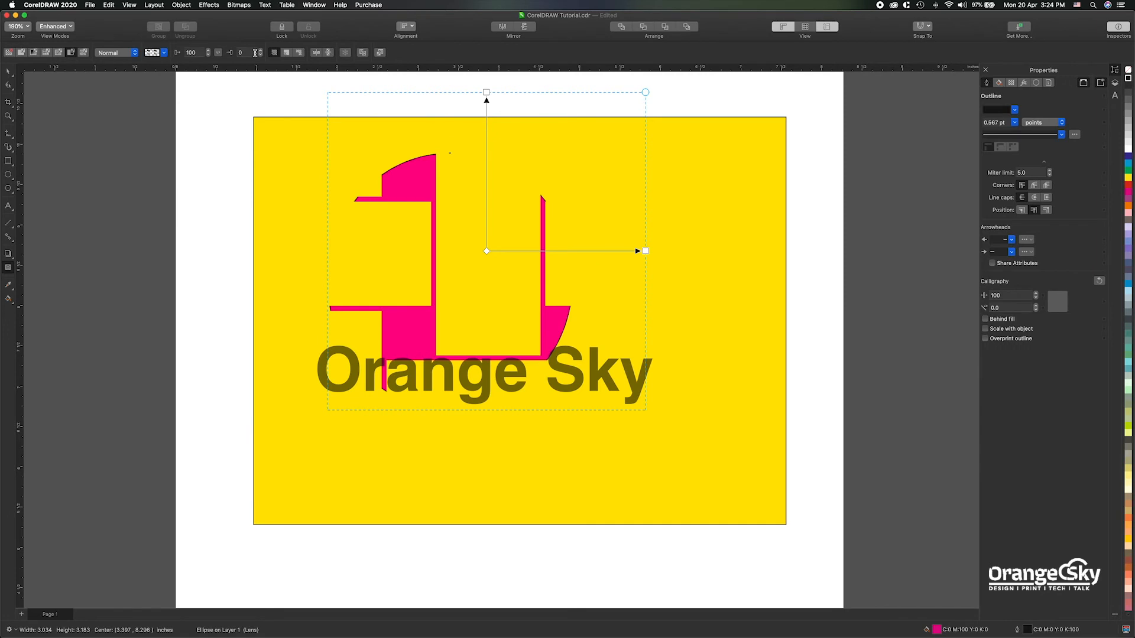
Step: Edit the two-color pattern transparency's detailed settings and set its merge mode to Multiply
{"action": "left_click", "coordinate": [380, 52]}
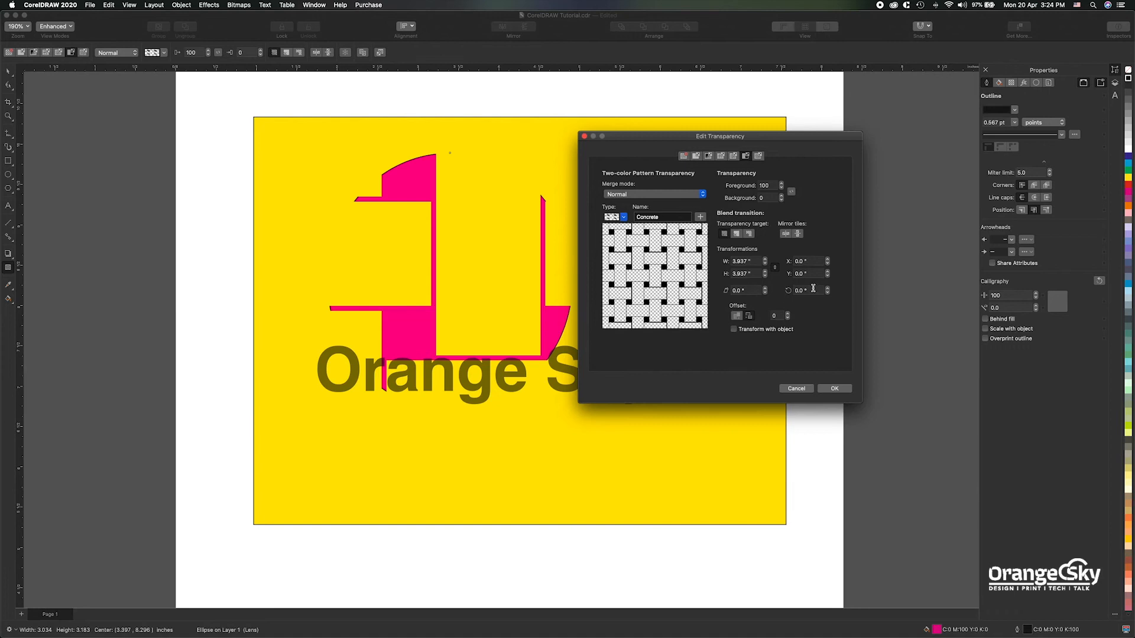
{"action": "left_click", "coordinate": [662, 195]}
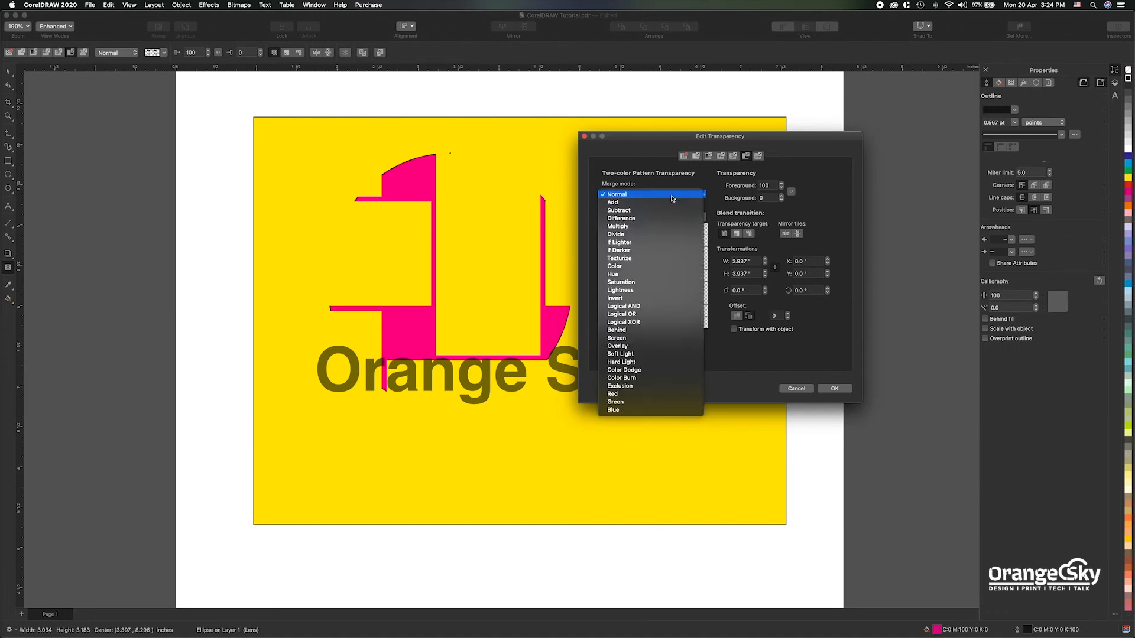
{"action": "left_click", "coordinate": [618, 226]}
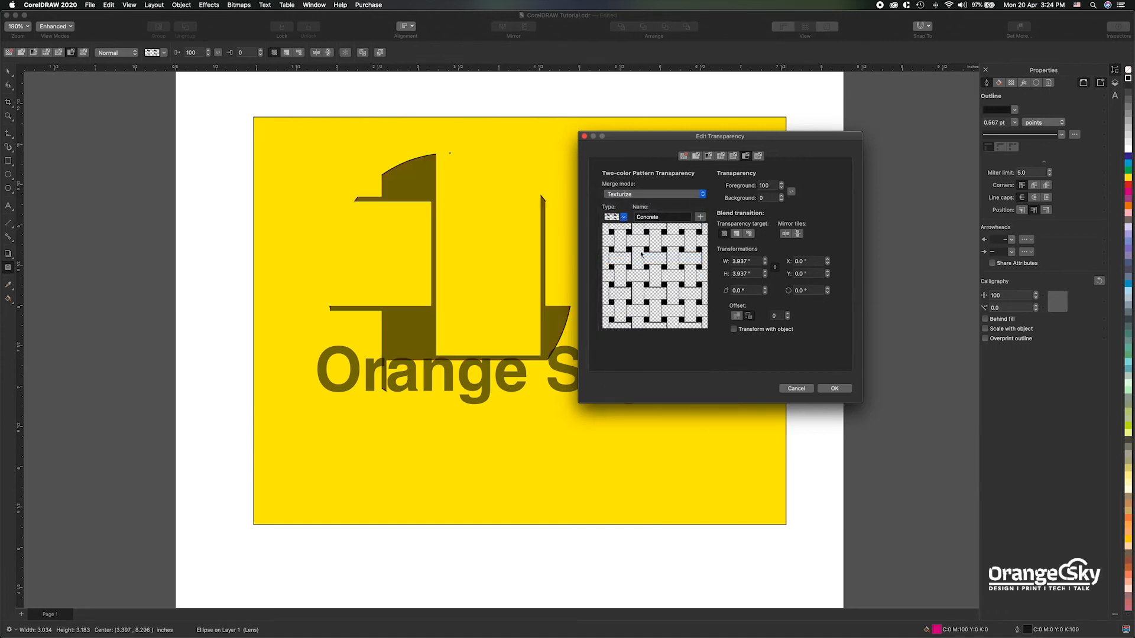
{"action": "left_click", "coordinate": [835, 389]}
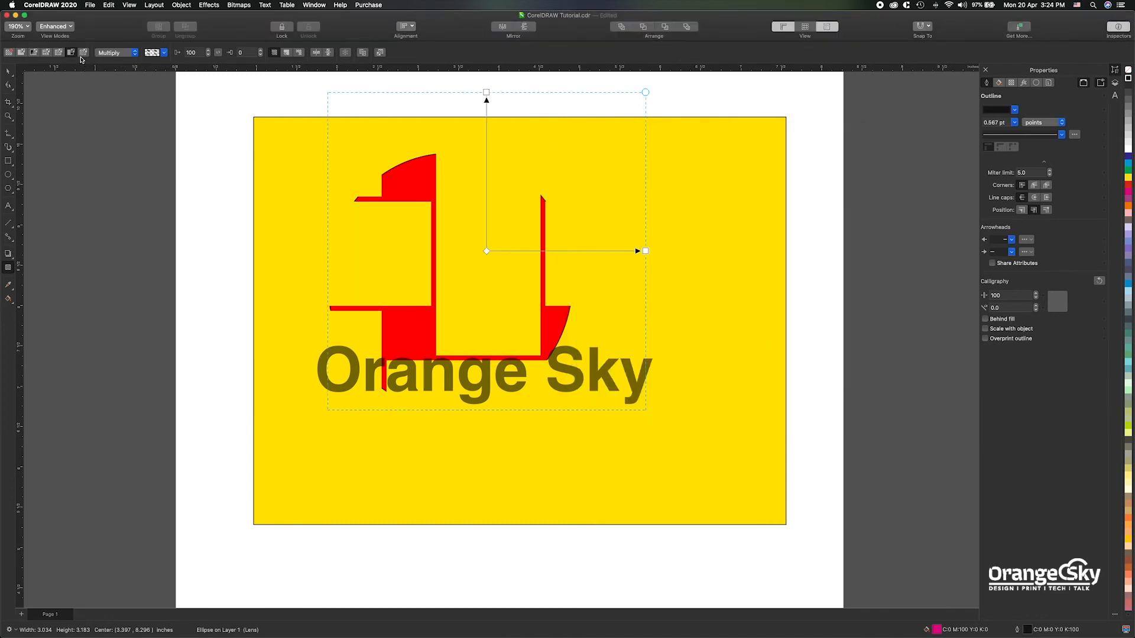
Step: Apply a texture transparency to the ellipse and make its tiles smaller and slightly rotated
{"action": "left_click", "coordinate": [85, 52]}
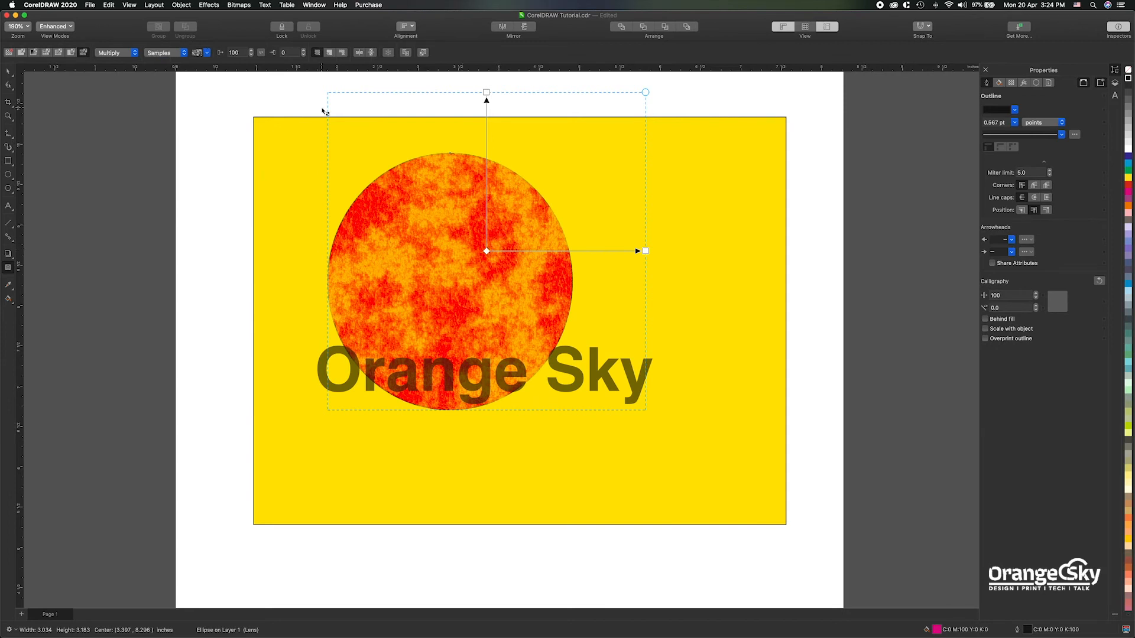
{"action": "left_click_drag", "start_coordinate": [646, 92], "coordinate": [535, 176]}
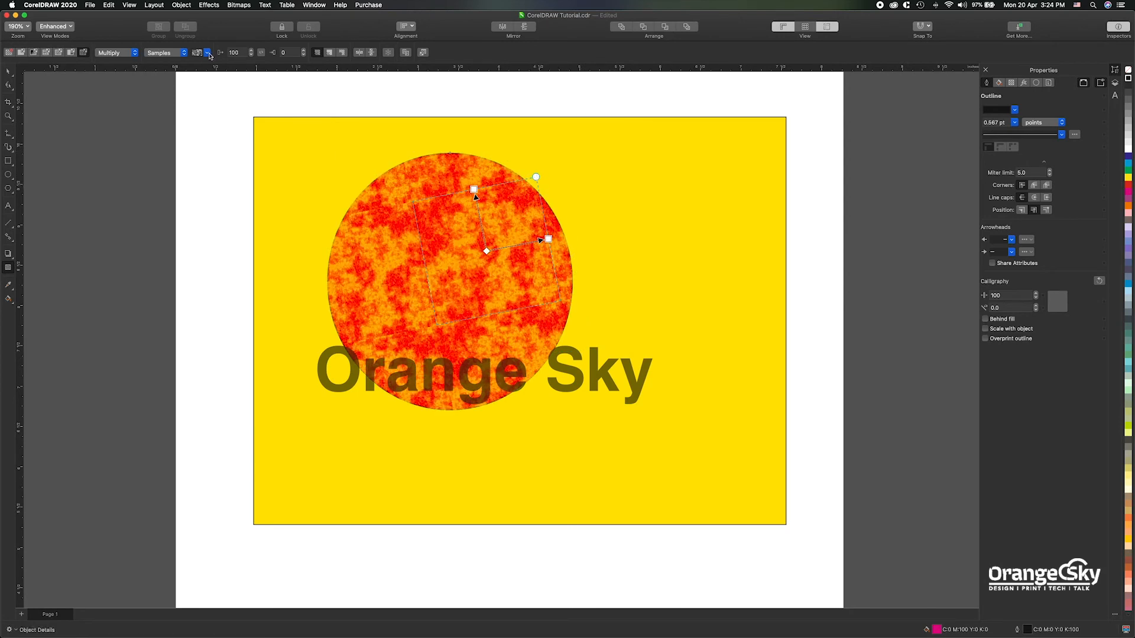
Step: Switch the texture library to Styles and apply the Leather 3C texture to the ellipse's transparency
{"action": "left_click", "coordinate": [183, 54]}
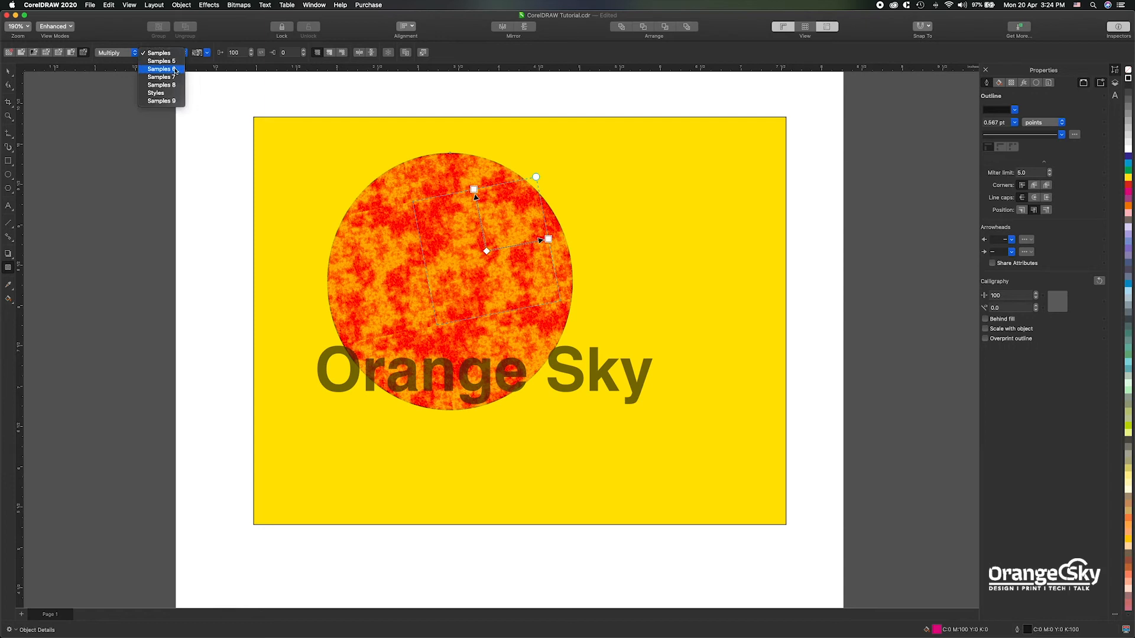
{"action": "left_click", "coordinate": [168, 99]}
{"action": "left_click", "coordinate": [204, 54]}
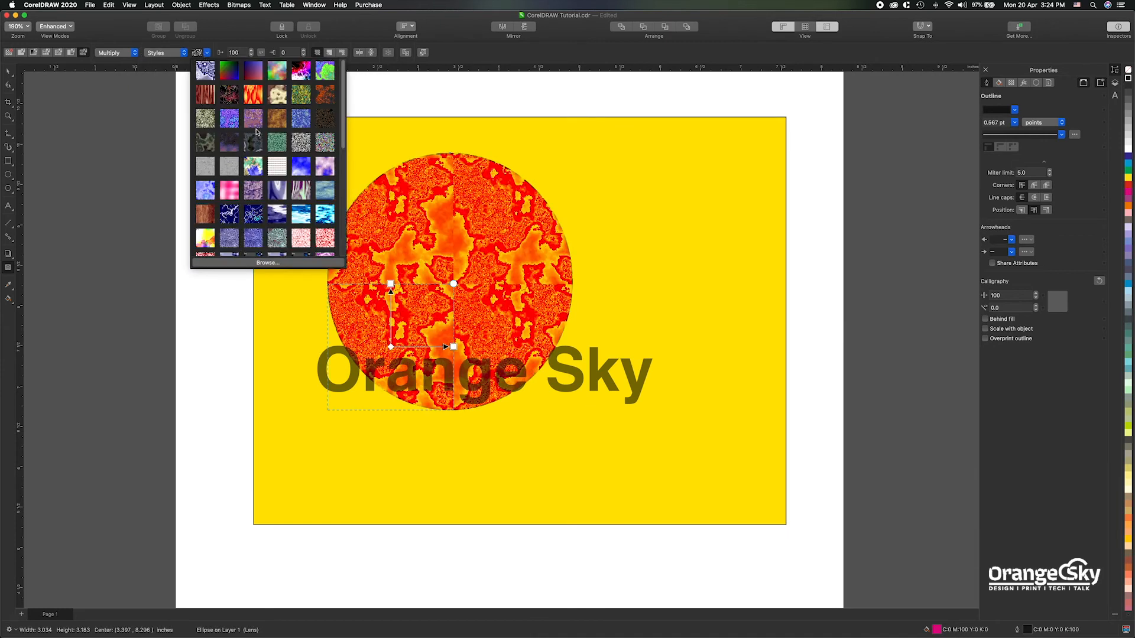
{"action": "scroll", "coordinate": [341, 94], "scroll_direction": "down", "scroll_amount": 10}
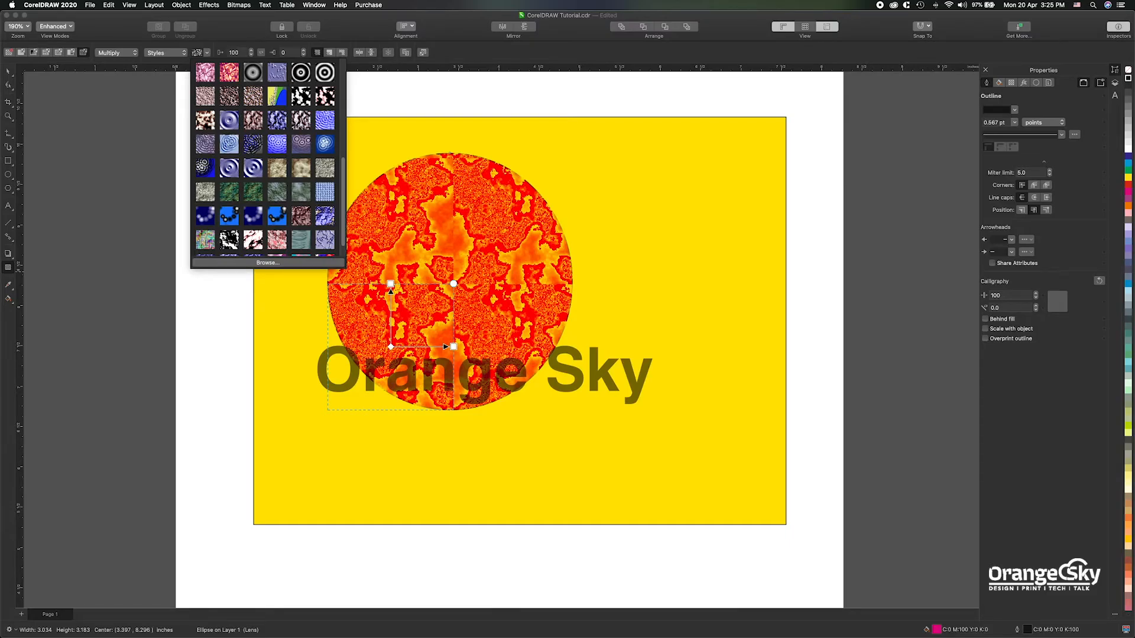
{"action": "left_click", "coordinate": [229, 96]}
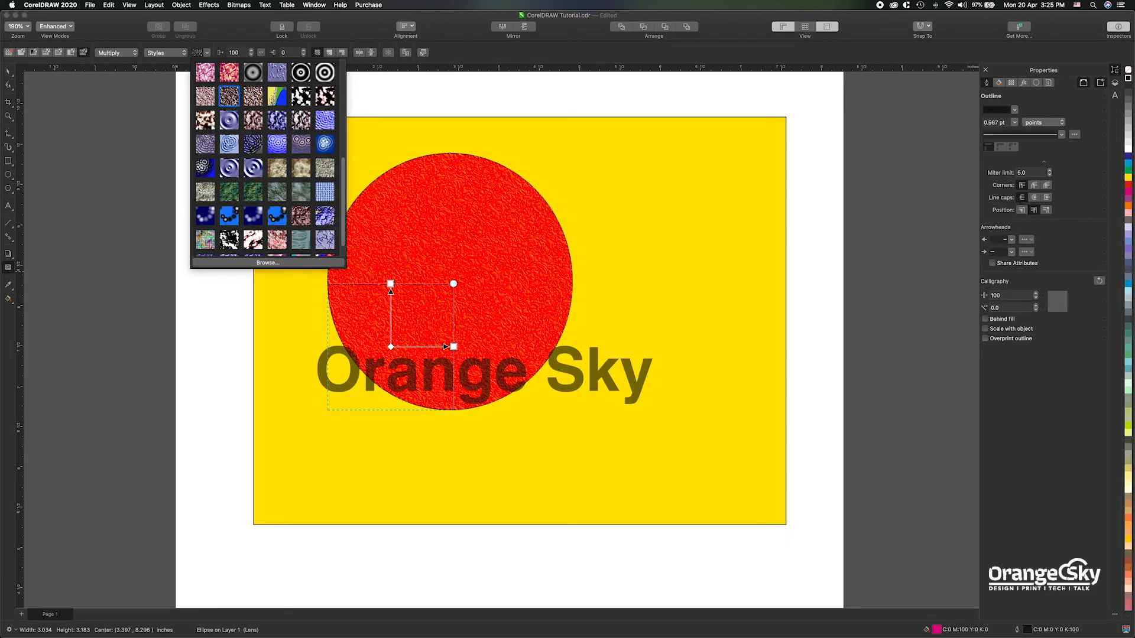
Step: Try the Normal merge mode on the leather texture transparency and set it back to Multiply
{"action": "left_click", "coordinate": [132, 54]}
{"action": "left_click", "coordinate": [108, 21]}
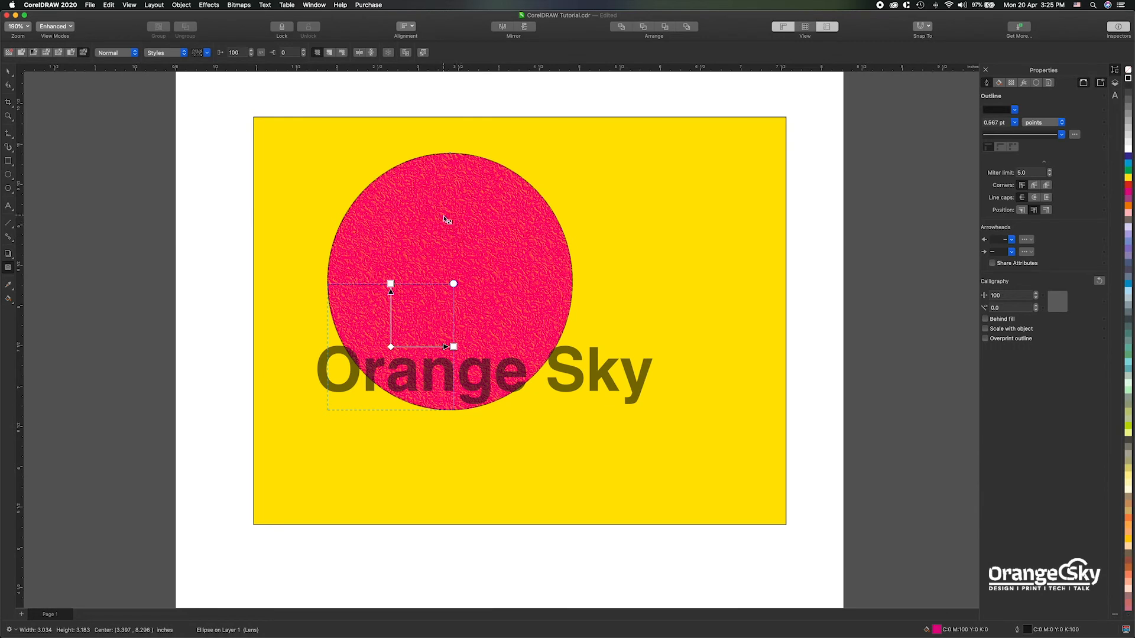
{"action": "left_click", "coordinate": [118, 53]}
{"action": "left_click", "coordinate": [112, 86]}
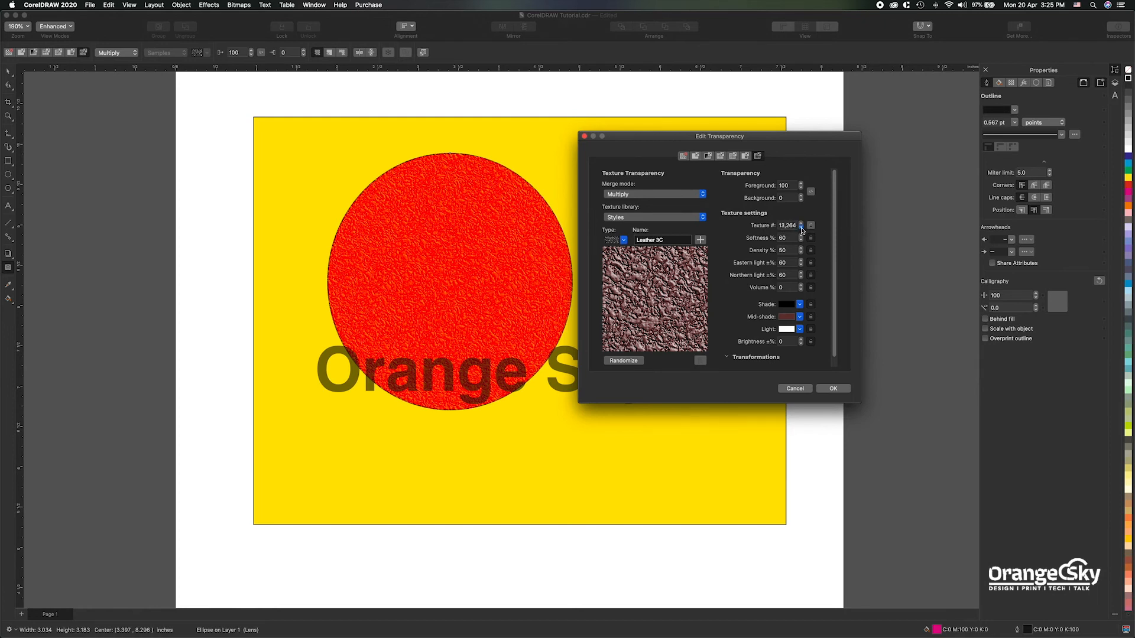
Step: In the detailed transparency settings, set the Leather 3C texture number to 500 and its softness to 20%
{"action": "type", "text": "500"}
{"action": "key", "text": "Tab"}
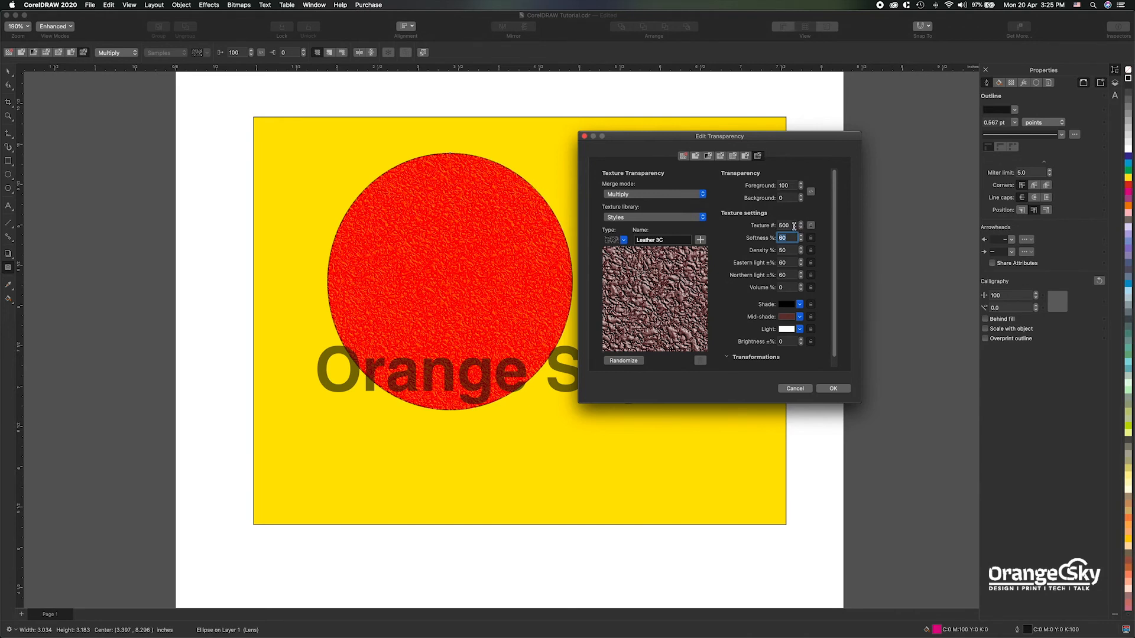
{"action": "type", "text": "20"}
{"action": "left_click", "coordinate": [789, 251]}
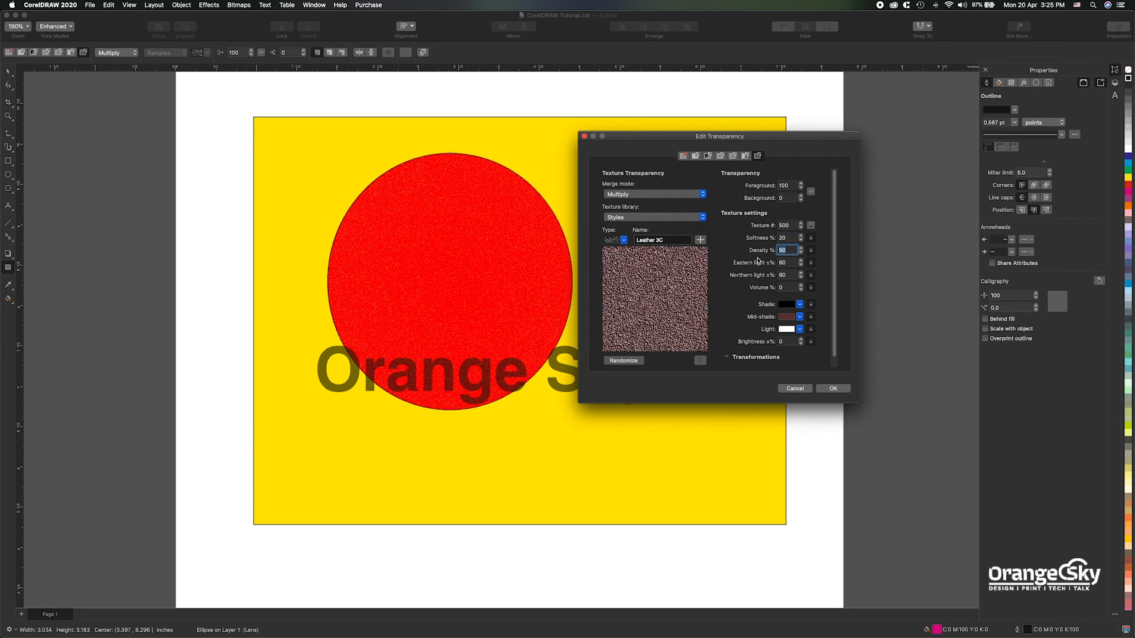
Step: Set the leather texture's density to 80%, eastern light to 80% and volume to 20%, and view the shade color options
{"action": "type", "text": "80"}
{"action": "key", "text": "Tab"}
{"action": "type", "text": "80"}
{"action": "key", "text": "Tab"}
{"action": "key", "text": "Tab"}
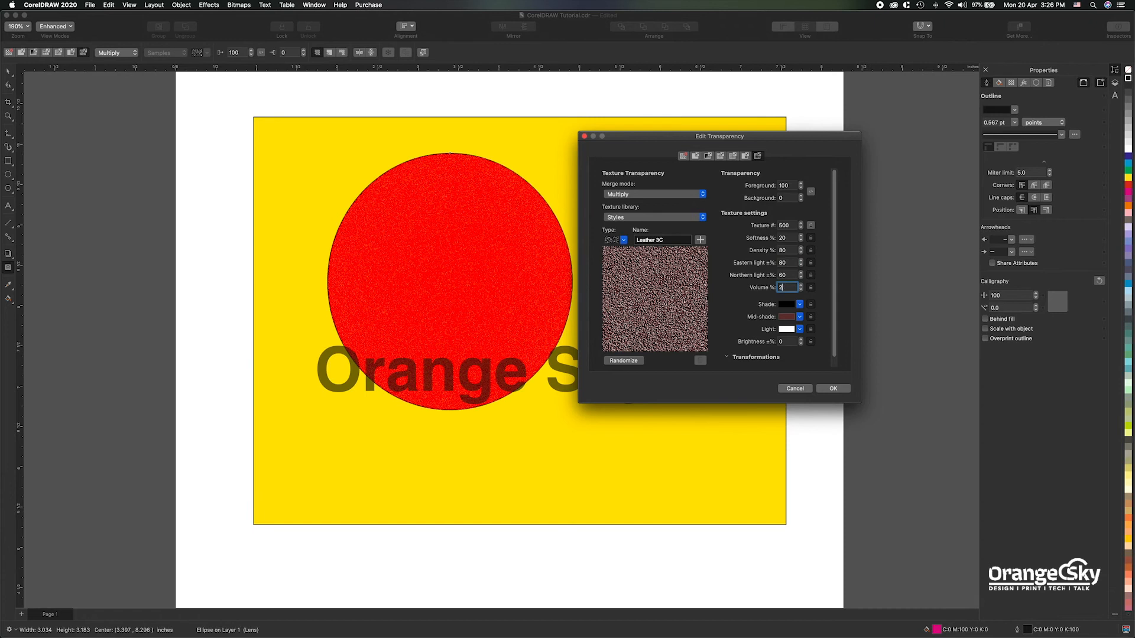
{"action": "key", "text": "shift+Tab"}
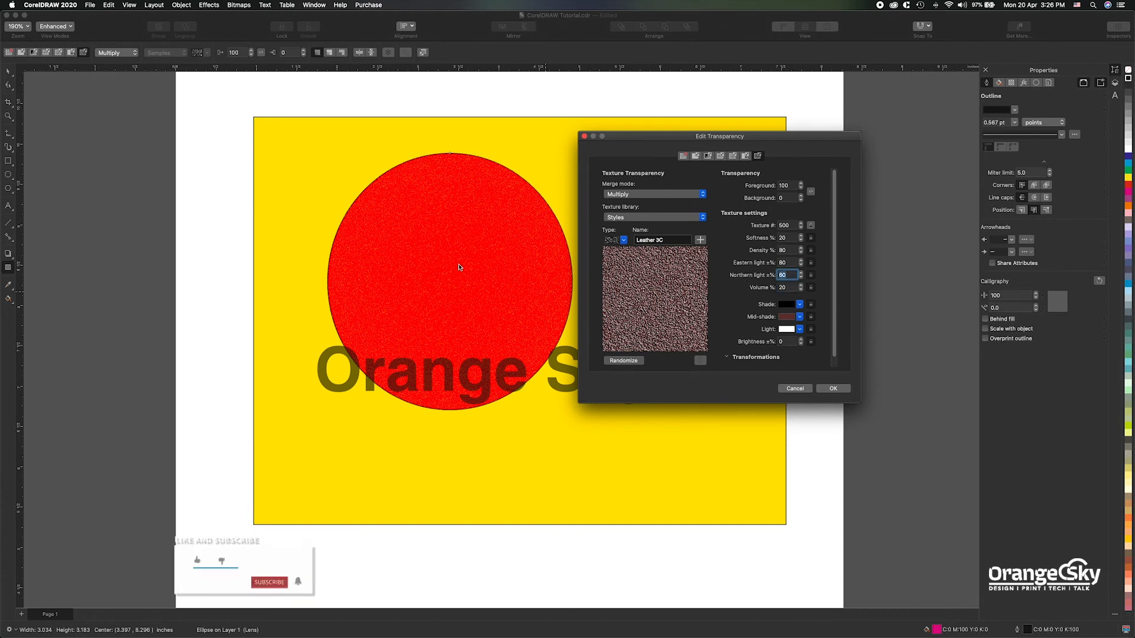
{"action": "left_click", "coordinate": [801, 305]}
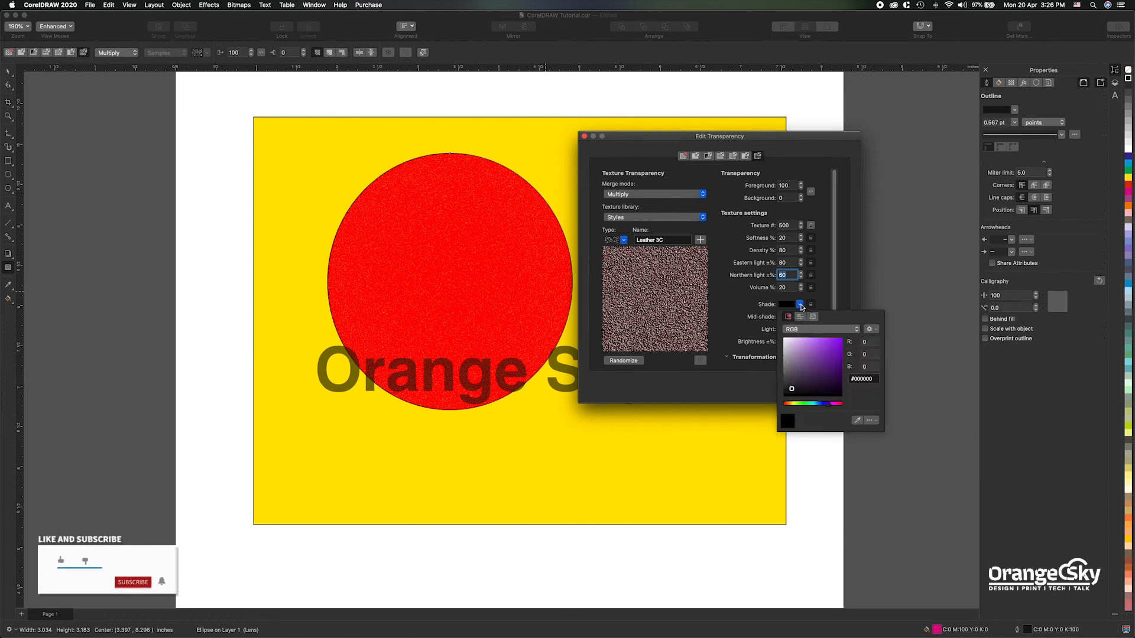
{"action": "left_click", "coordinate": [801, 305]}
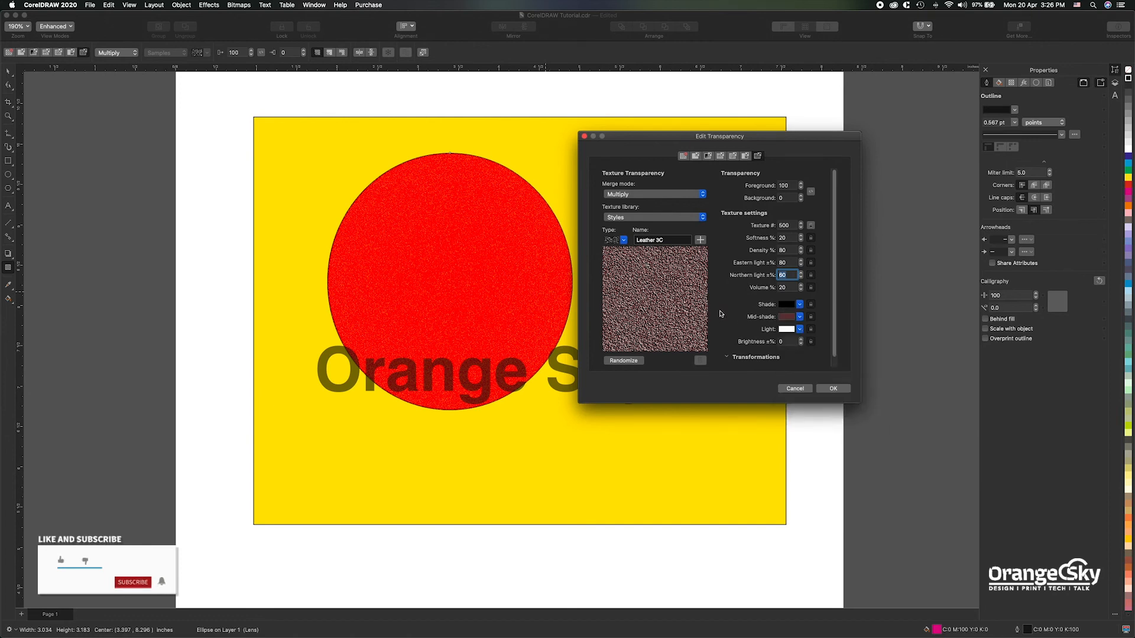
Step: Switch the texture library to Samples 9 and browse its textures, keeping Above the Storm
{"action": "left_click", "coordinate": [703, 218]}
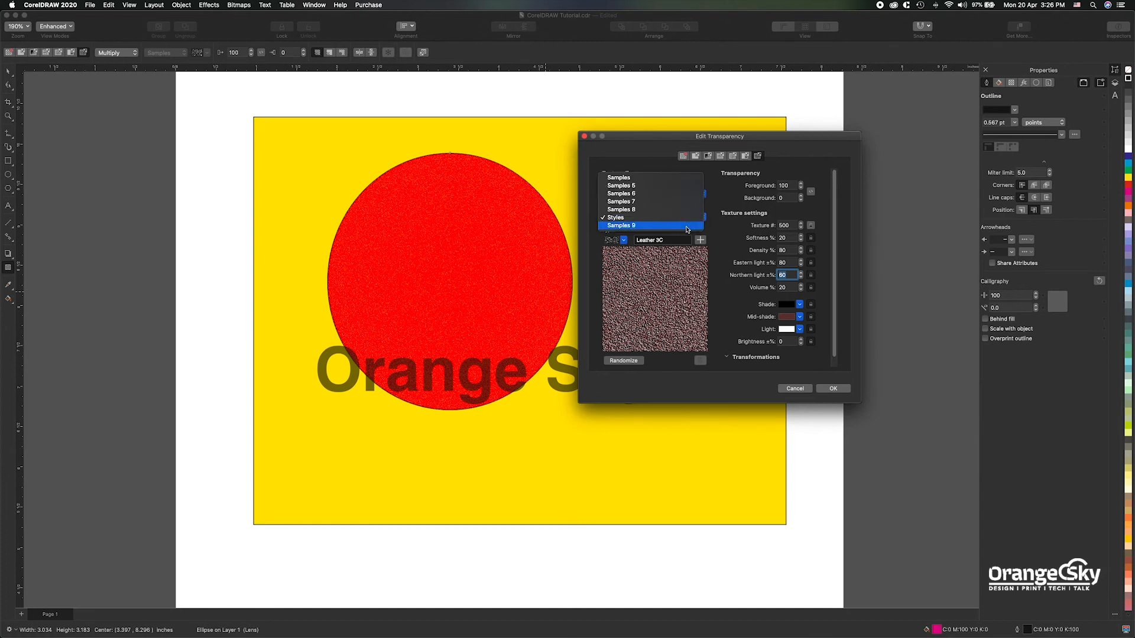
{"action": "left_click", "coordinate": [690, 226]}
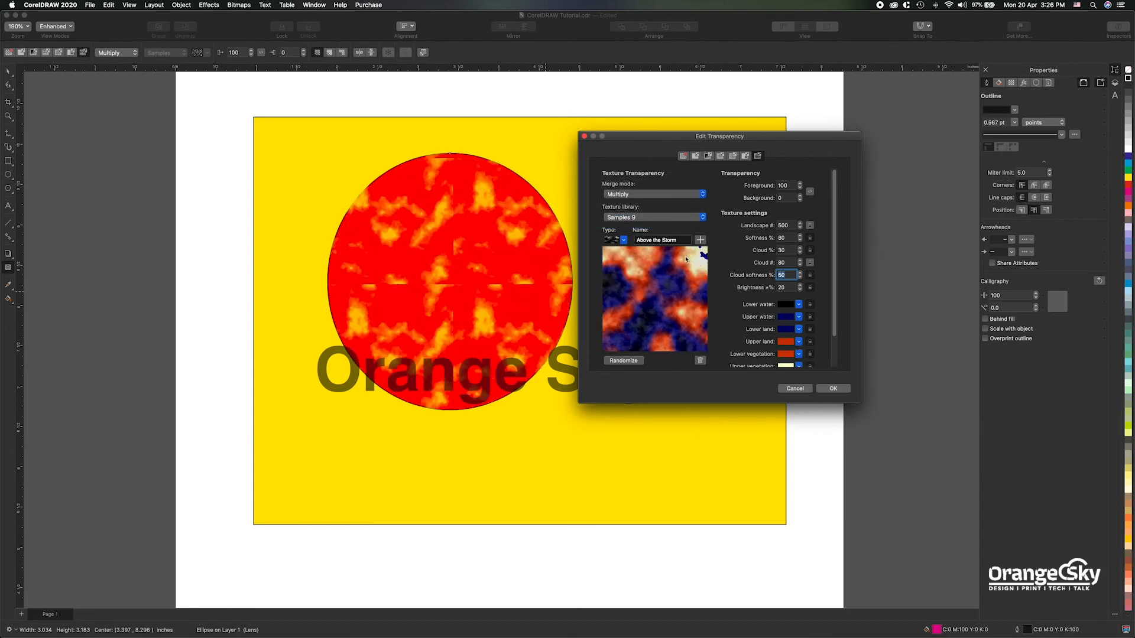
{"action": "left_click", "coordinate": [622, 242]}
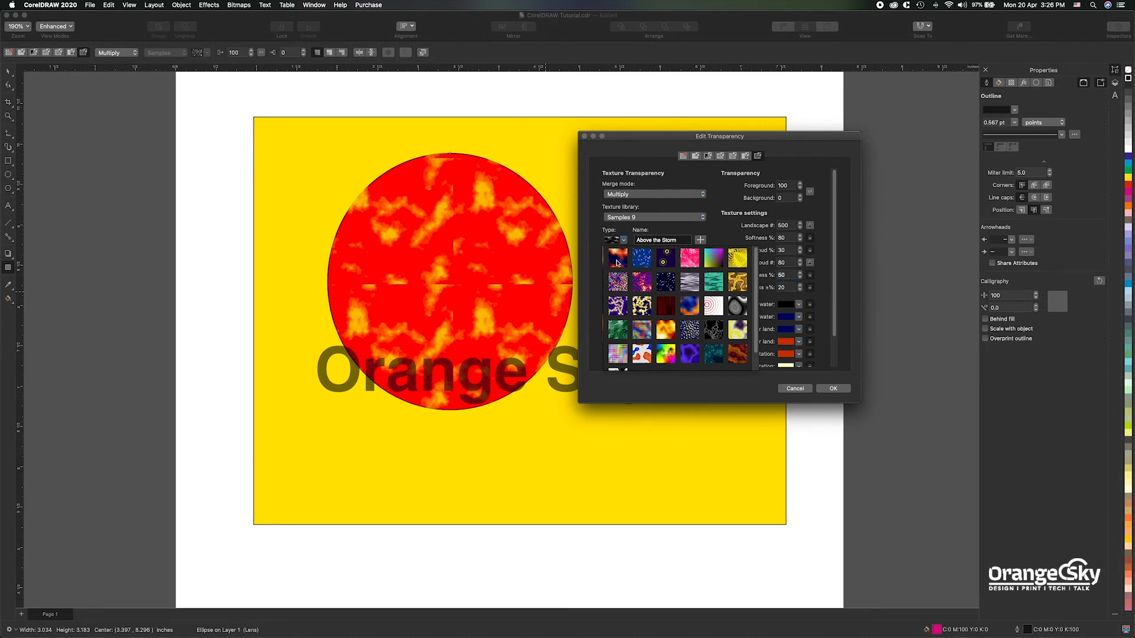
{"action": "left_click", "coordinate": [695, 181]}
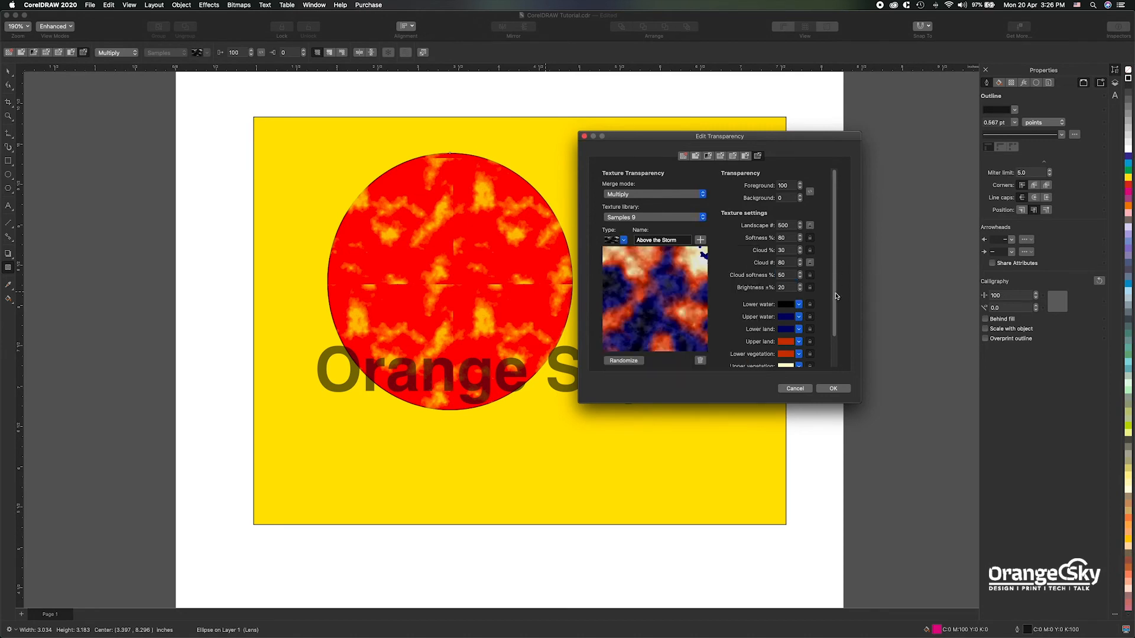
Step: Review the texture's transformation settings, and set its bitmap resolution to 200 dpi and maximum tile width to 129 pixels
{"action": "scroll", "coordinate": [836, 299], "scroll_direction": "down", "scroll_amount": 3}
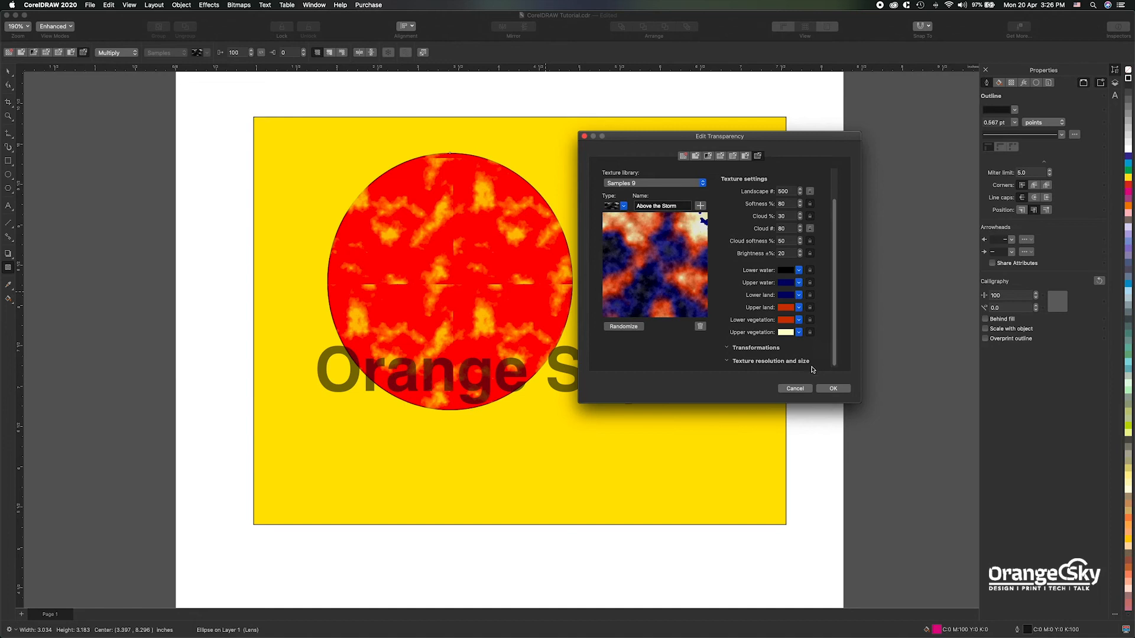
{"action": "left_click", "coordinate": [727, 353]}
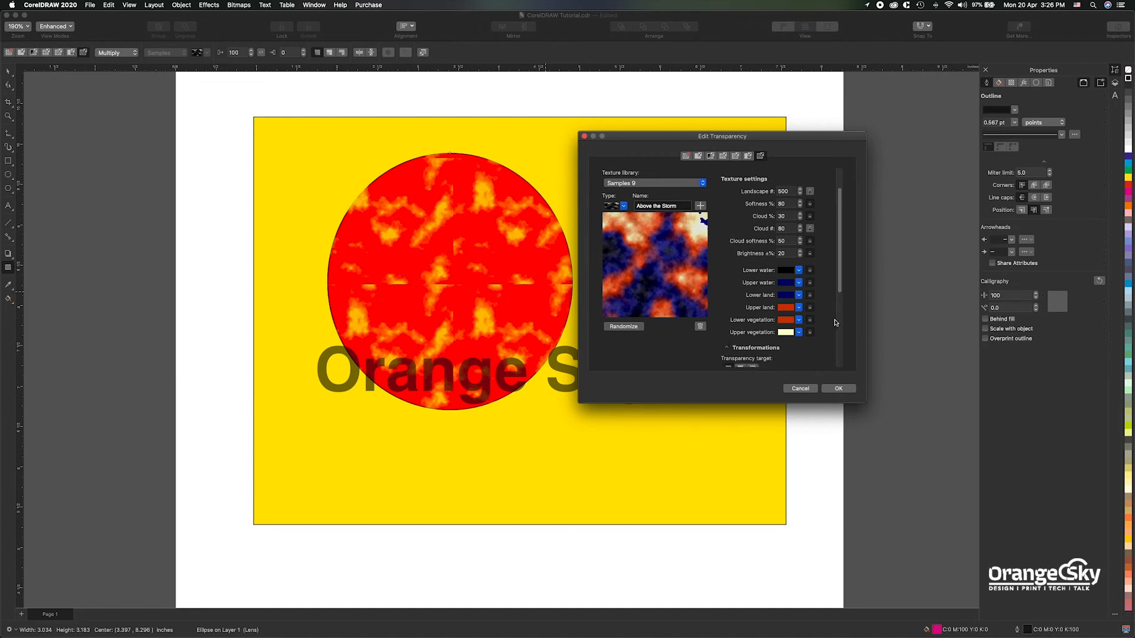
{"action": "scroll", "coordinate": [835, 334], "scroll_direction": "down", "scroll_amount": 5}
{"action": "scroll", "coordinate": [835, 335], "scroll_direction": "down", "scroll_amount": 1}
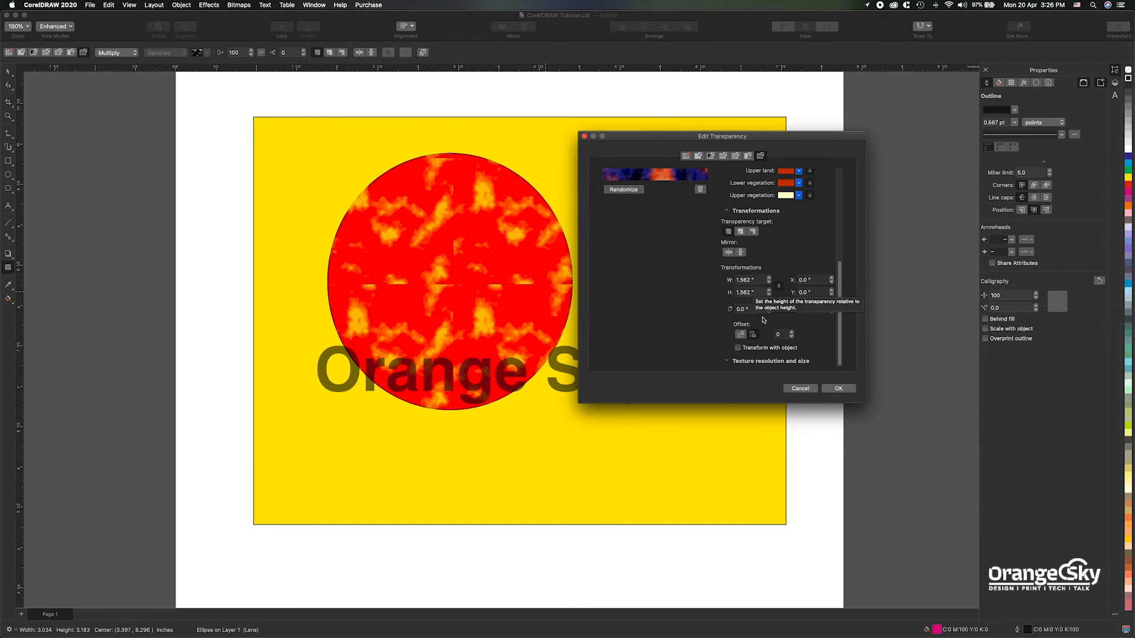
{"action": "left_click", "coordinate": [769, 360]}
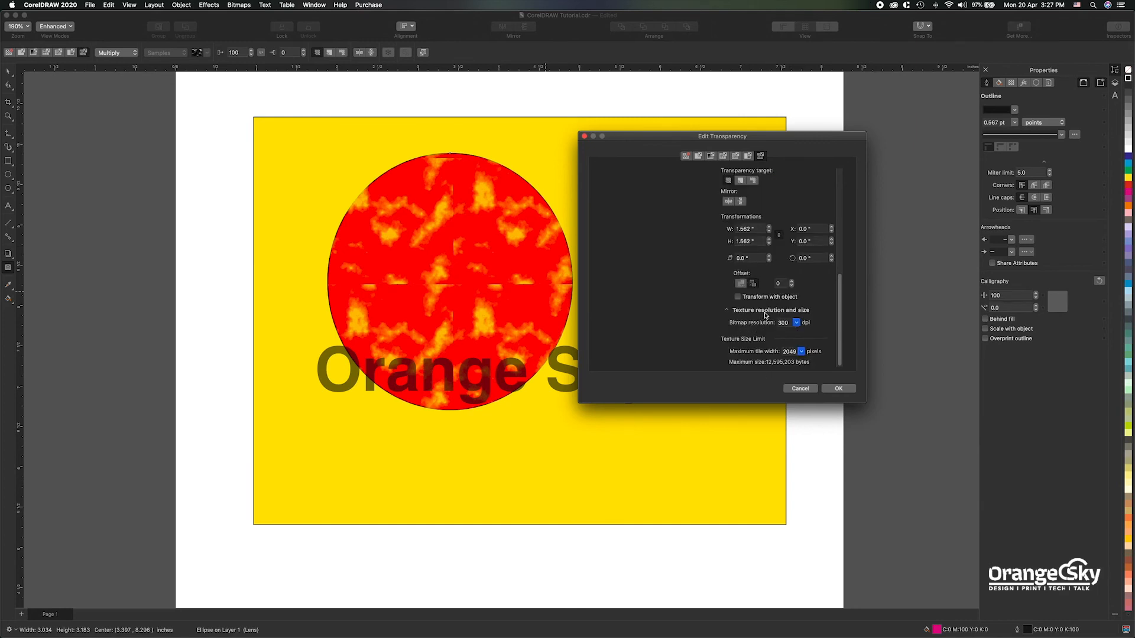
{"action": "left_click", "coordinate": [797, 323]}
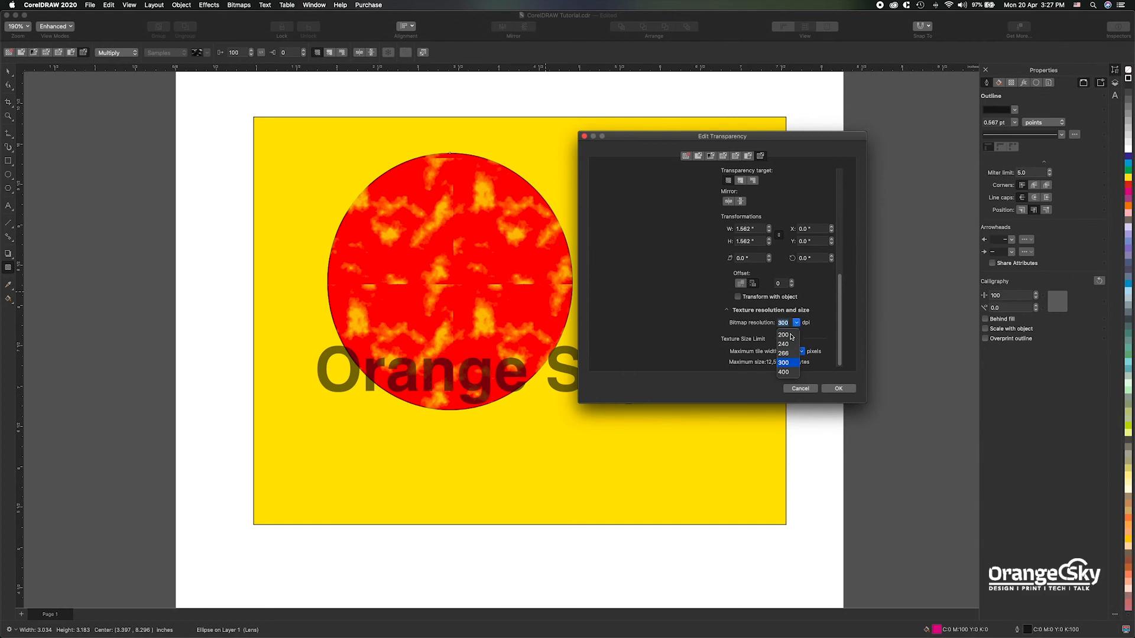
{"action": "left_click", "coordinate": [785, 335]}
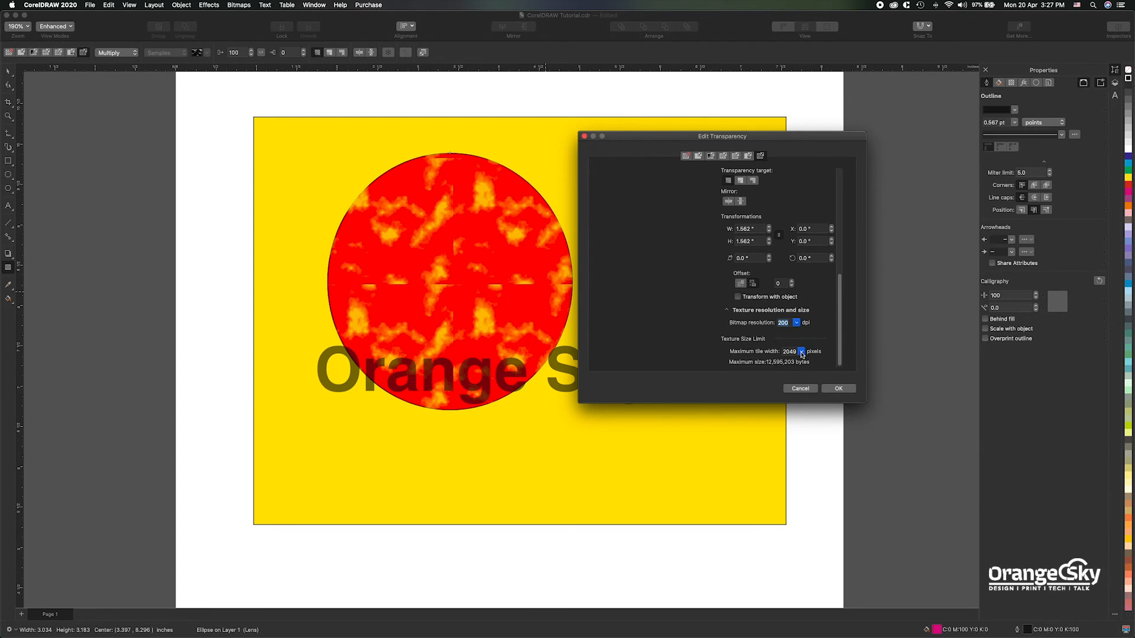
{"action": "left_click", "coordinate": [800, 353]}
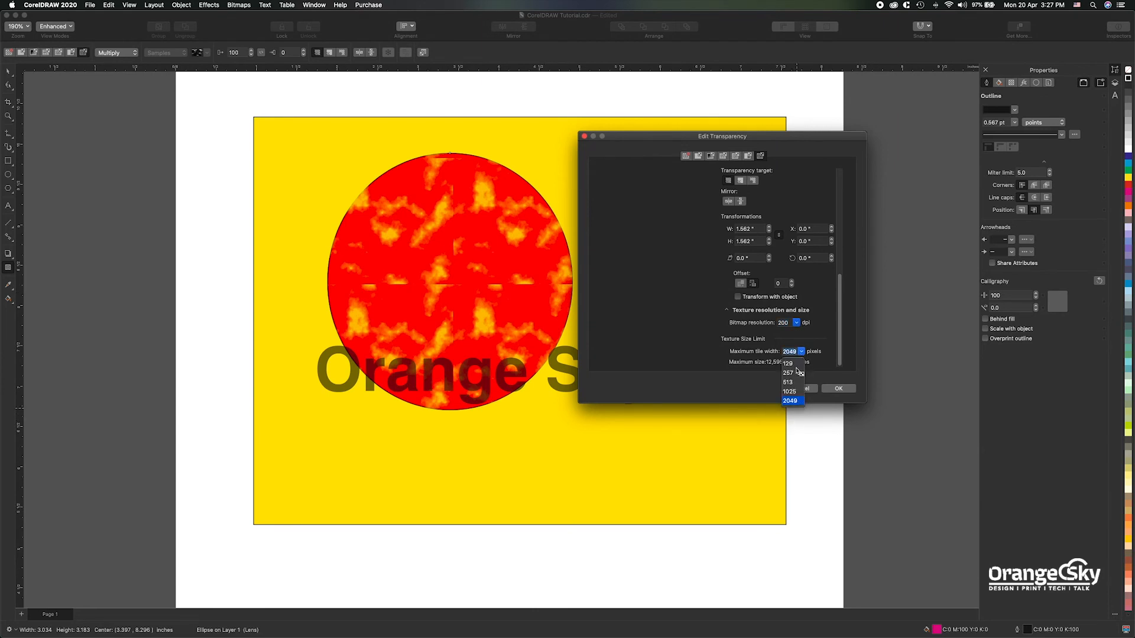
{"action": "left_click", "coordinate": [788, 363]}
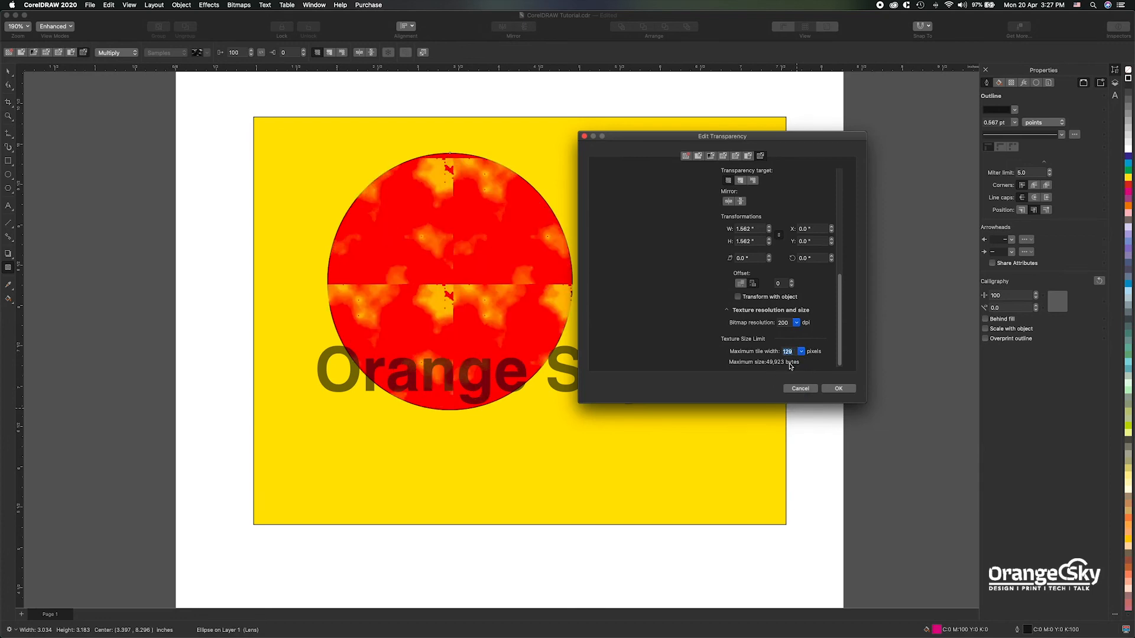
Step: Set the texture transparency's maximum tile width to 2049 pixels
{"action": "left_click", "coordinate": [801, 352]}
{"action": "left_click", "coordinate": [790, 400]}
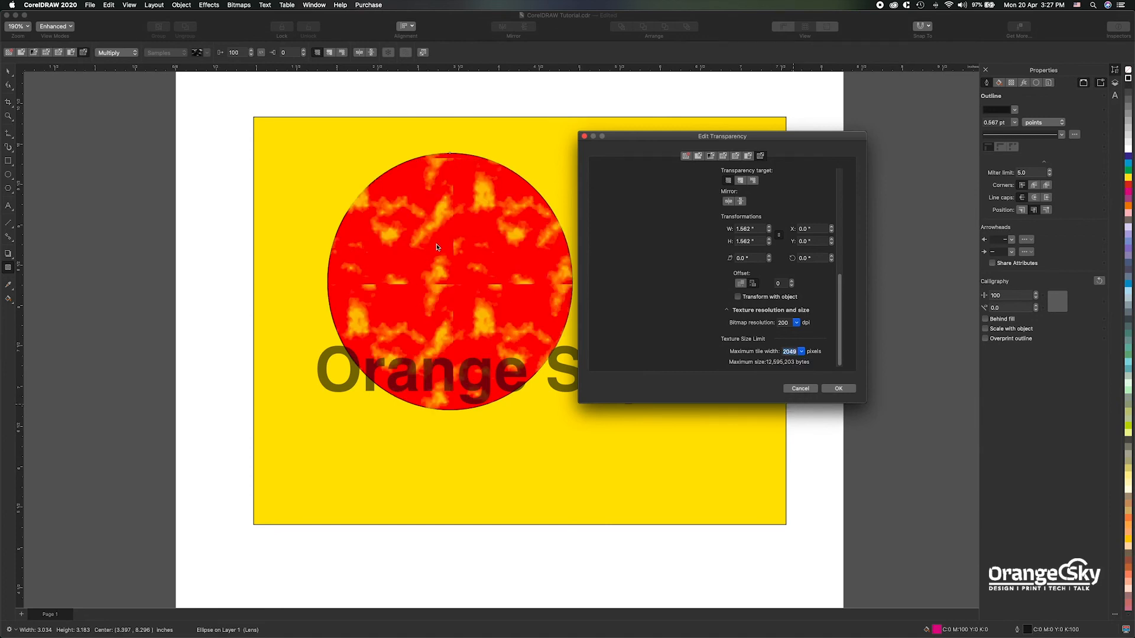
Step: Switch the ellipse's transparency texture to Owl's Eye from Samples 9 and set its bitmap resolution to 300 dpi
{"action": "left_click", "coordinate": [840, 183]}
{"action": "left_click", "coordinate": [840, 176]}
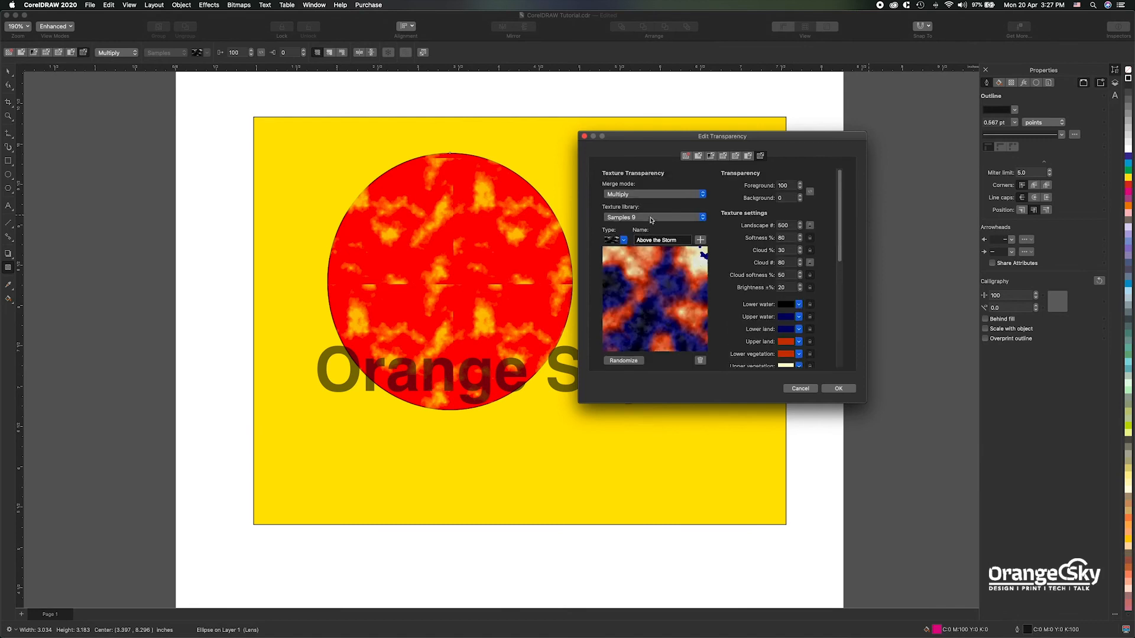
{"action": "left_click", "coordinate": [623, 240]}
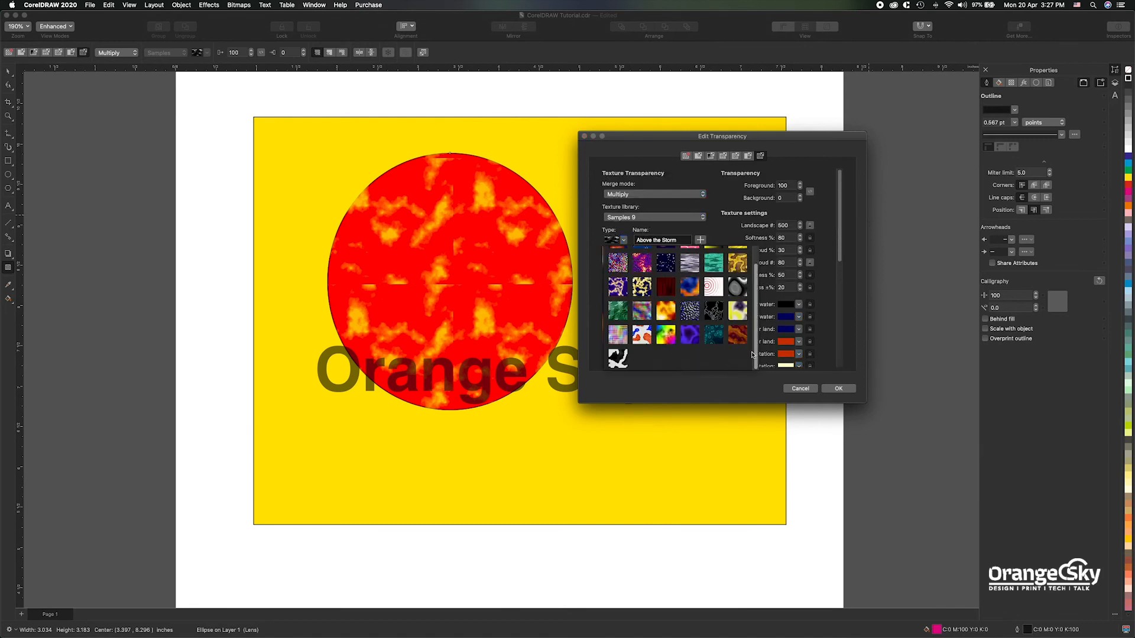
{"action": "left_click", "coordinate": [744, 289]}
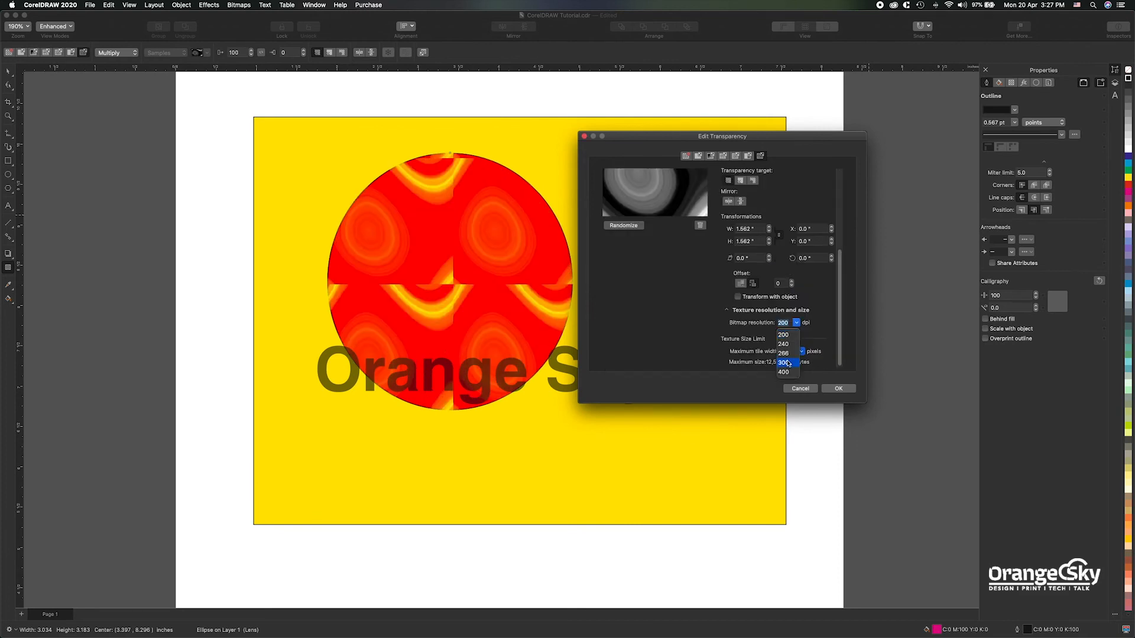
{"action": "left_click", "coordinate": [791, 363]}
{"action": "left_click", "coordinate": [801, 352]}
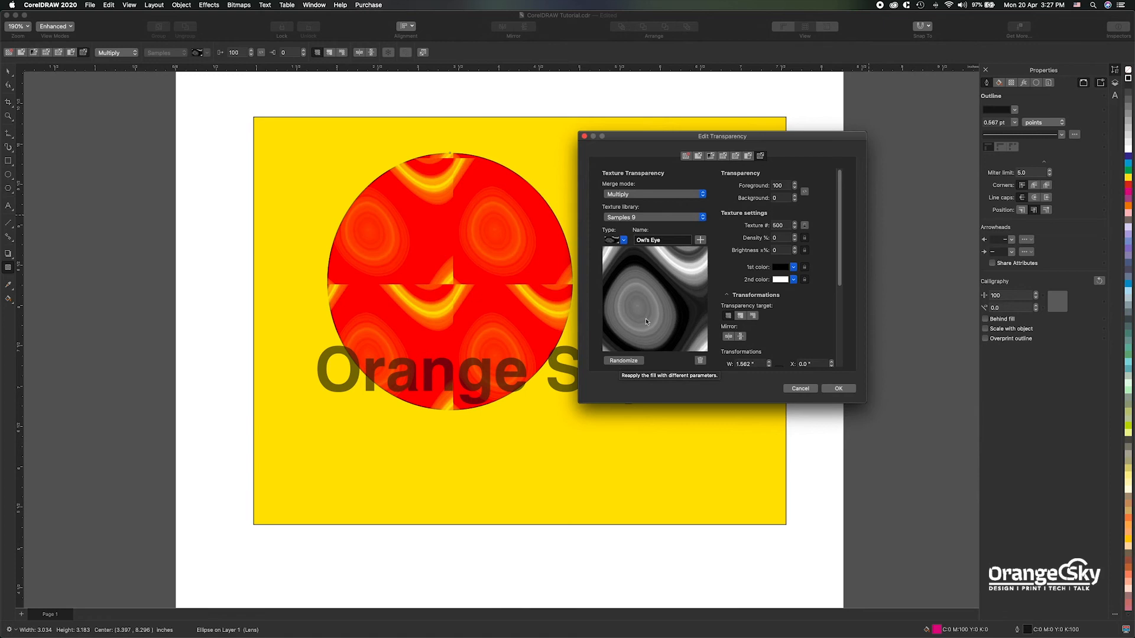
Step: Randomize the Owl's Eye texture several times and apply the transparency settings to the ellipse
{"action": "left_click", "coordinate": [630, 362]}
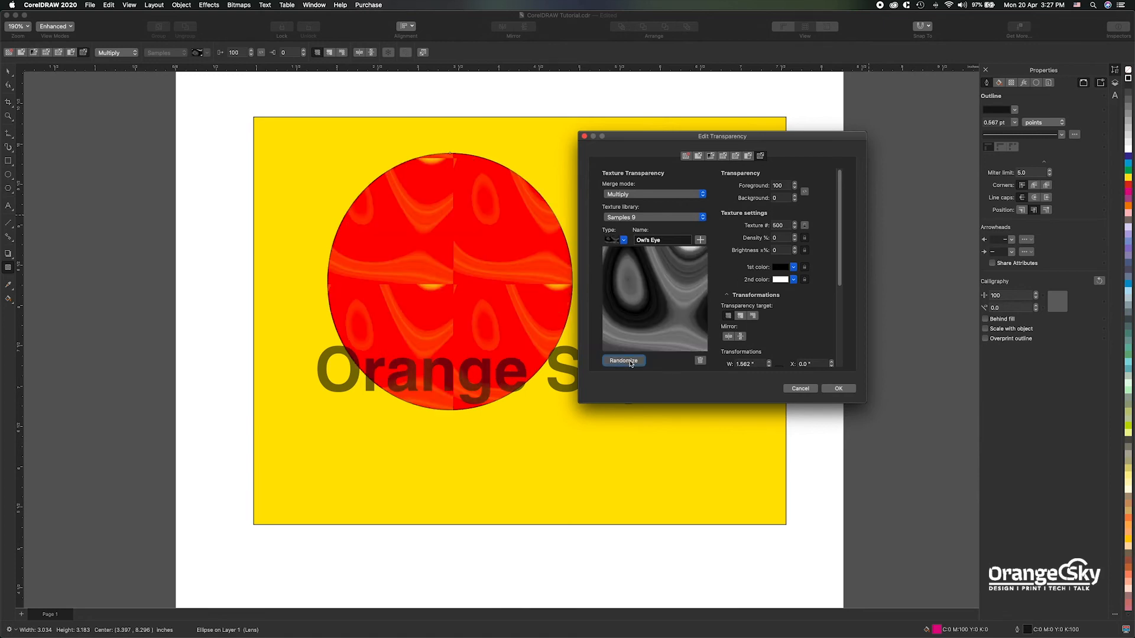
{"action": "left_click", "coordinate": [630, 361]}
{"action": "left_click", "coordinate": [630, 361]}
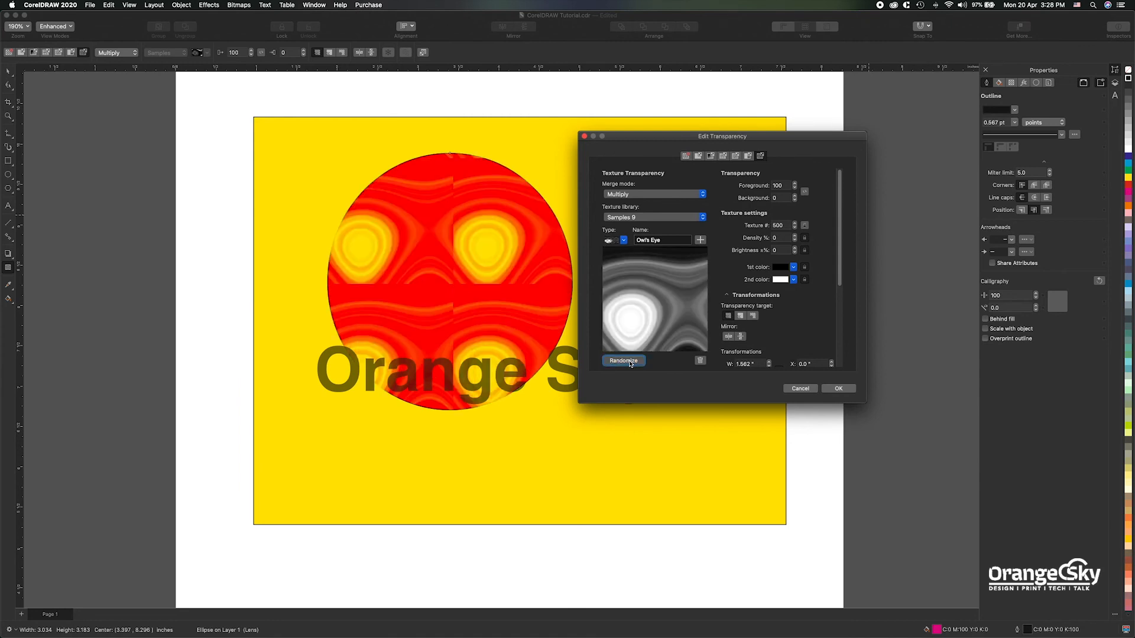
{"action": "left_click", "coordinate": [630, 362]}
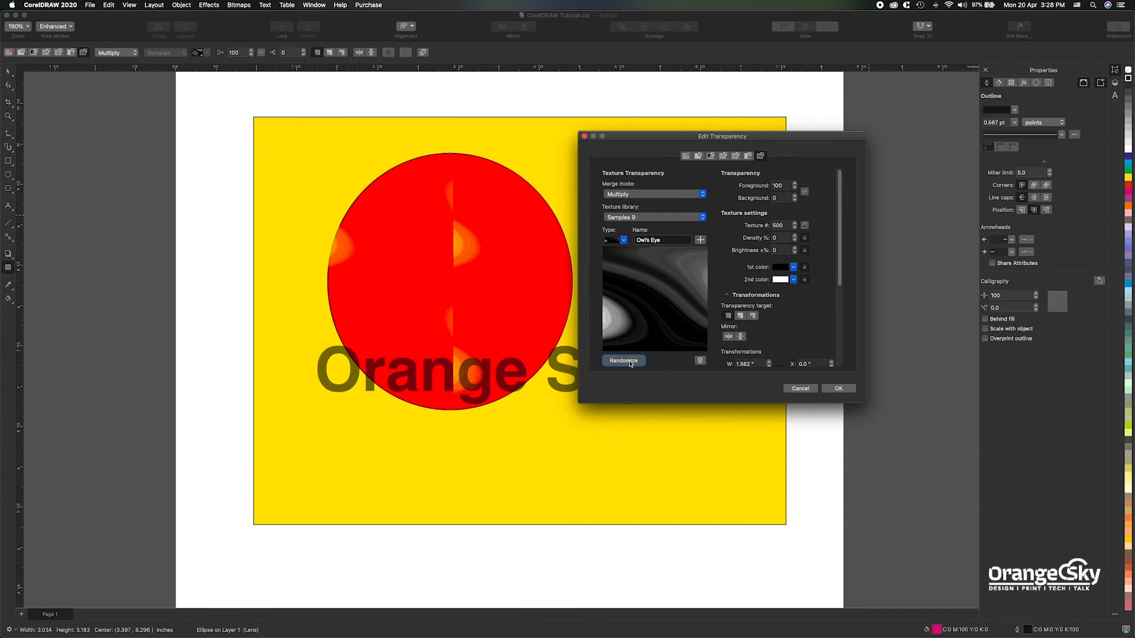
{"action": "left_click", "coordinate": [630, 362]}
{"action": "left_click", "coordinate": [838, 388]}
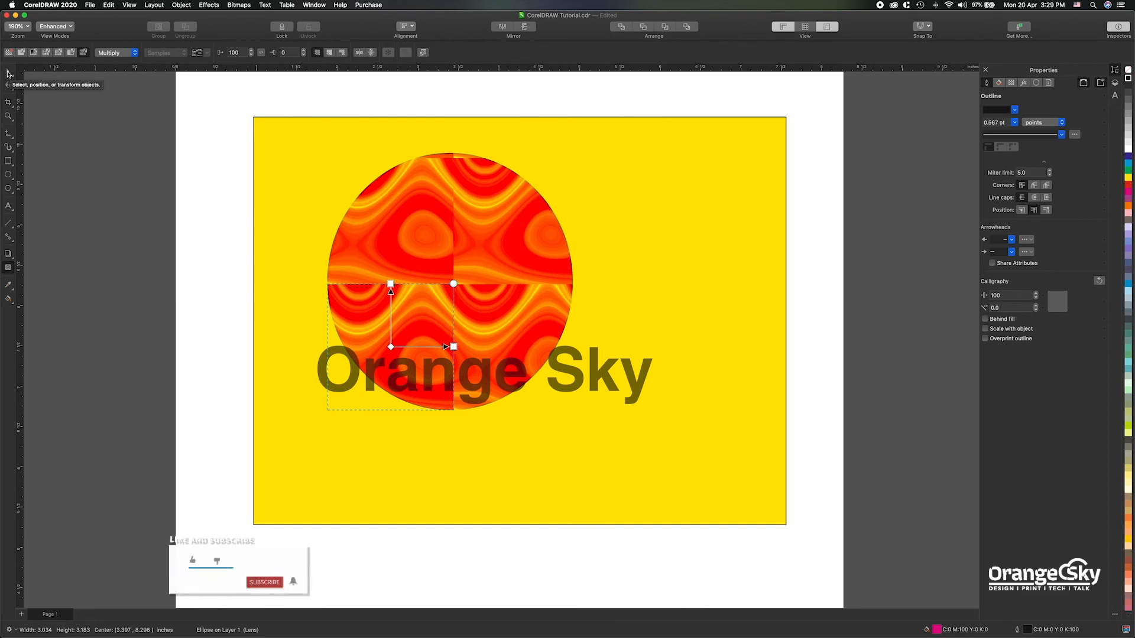
Step: Move the magenta bitmap to about X 5.54, Y 6.56 inches over the text, and set its transparency merge mode to Multiply
{"action": "left_click", "coordinate": [10, 72]}
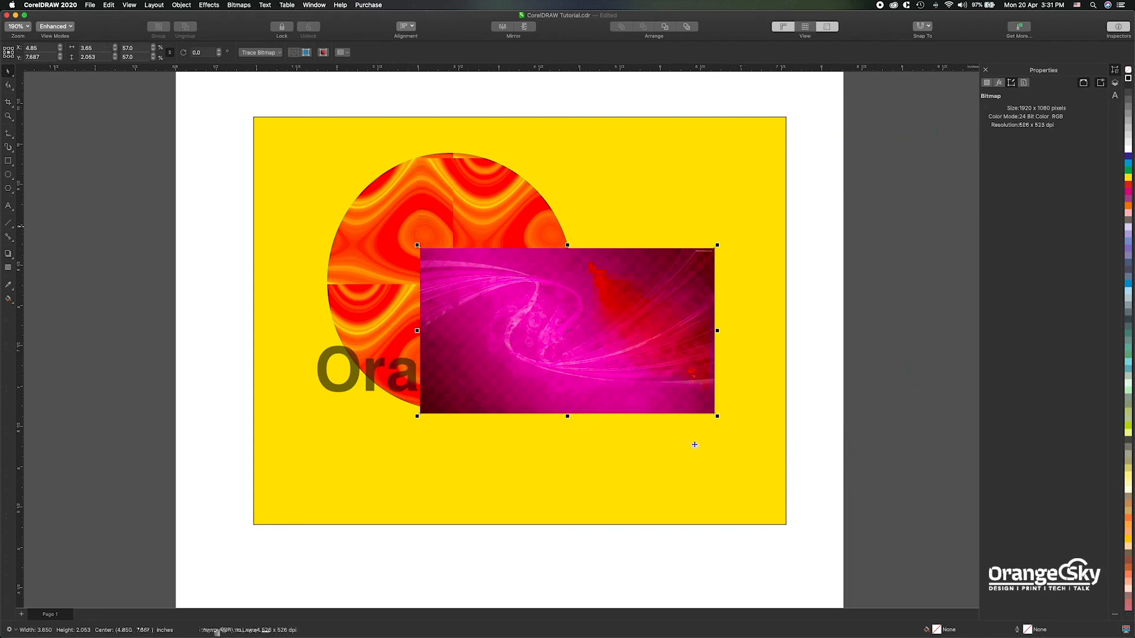
{"action": "left_click_drag", "start_coordinate": [694, 445], "coordinate": [682, 400]}
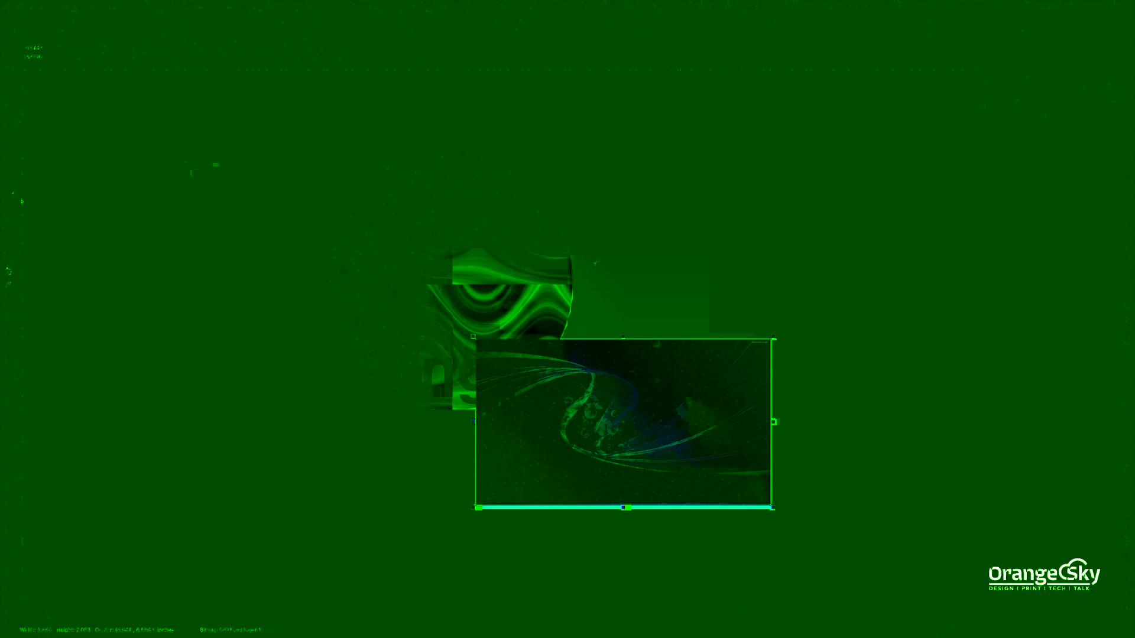
{"action": "left_click", "coordinate": [7, 269]}
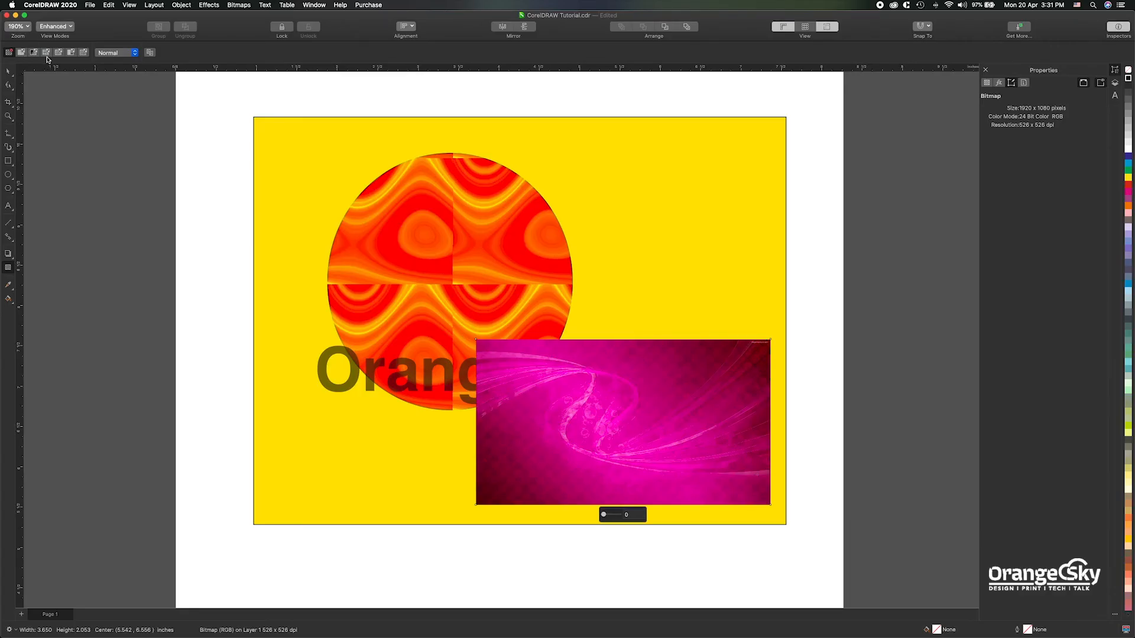
{"action": "left_click", "coordinate": [132, 53]}
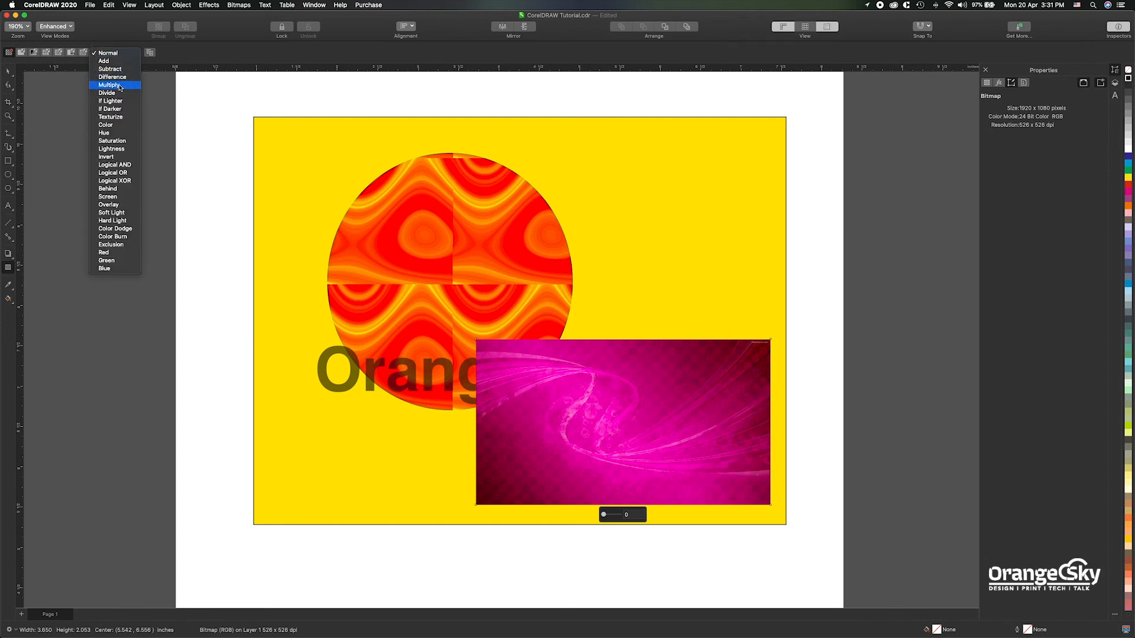
{"action": "left_click", "coordinate": [123, 88]}
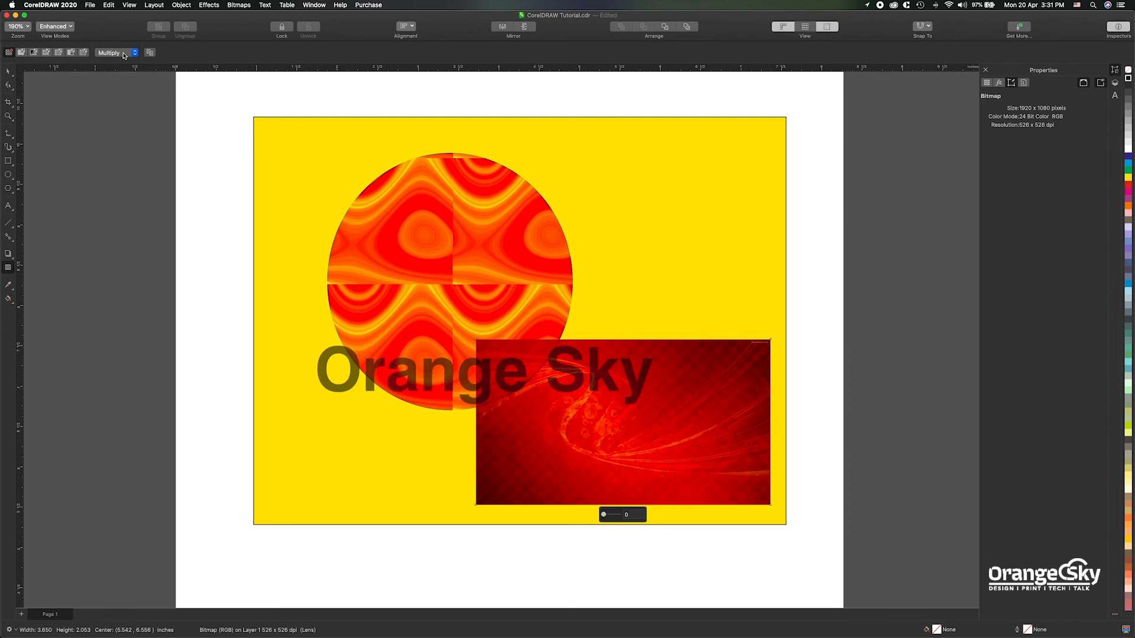
Step: Compare further merge modes on the magenta bitmap, including If Lighter and Logical AND
{"action": "left_click", "coordinate": [124, 54]}
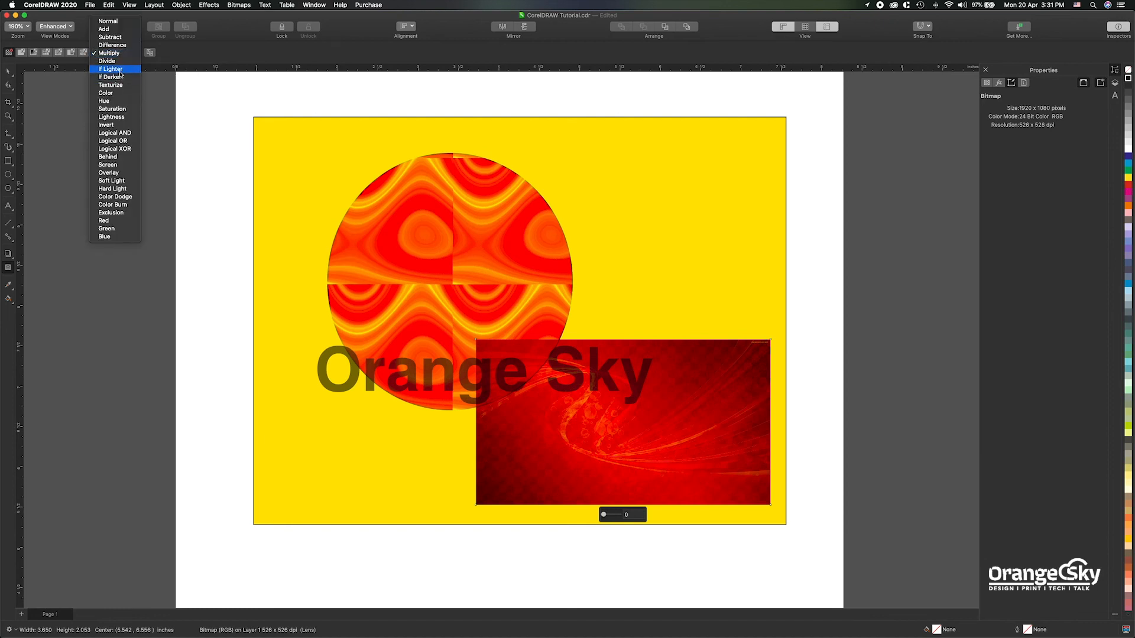
{"action": "left_click", "coordinate": [121, 70]}
{"action": "left_click", "coordinate": [123, 54]}
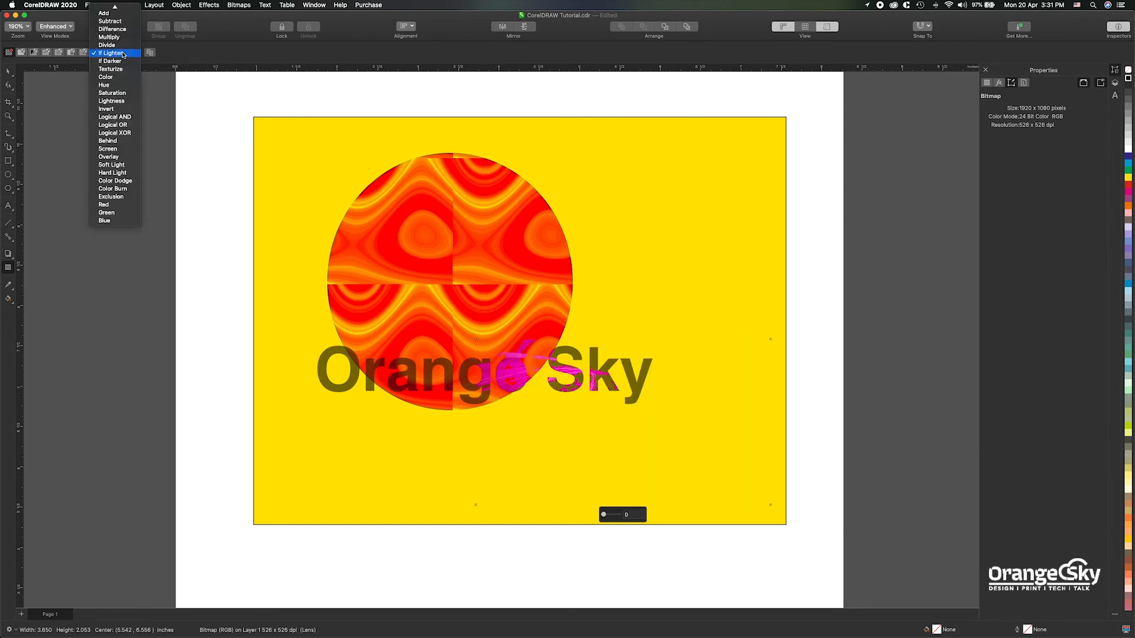
{"action": "left_click", "coordinate": [112, 117]}
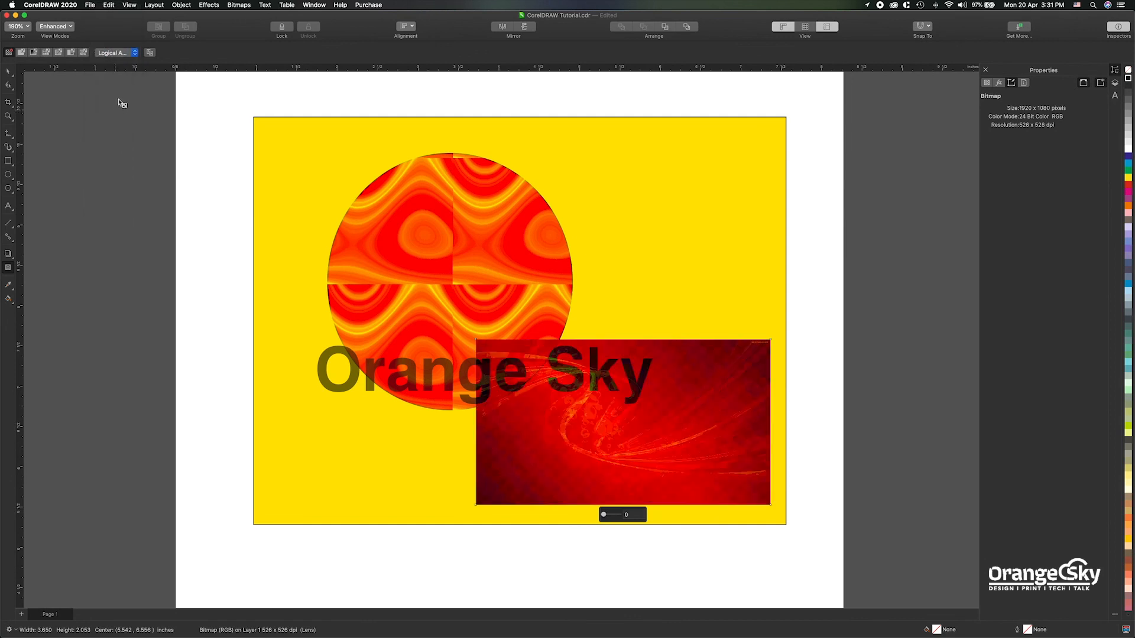
{"action": "left_click", "coordinate": [115, 54]}
{"action": "left_click", "coordinate": [110, 106]}
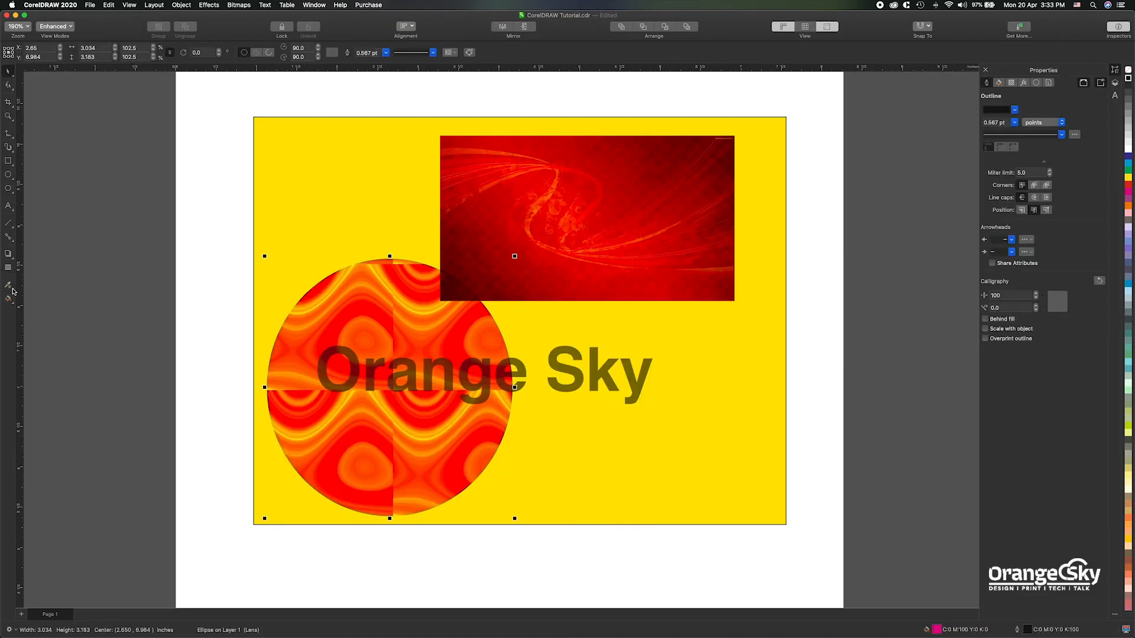
Step: Sample a dark red from the bitmap with the Color Eyedropper and apply it to the Orange Sky text
{"action": "left_click", "coordinate": [13, 291]}
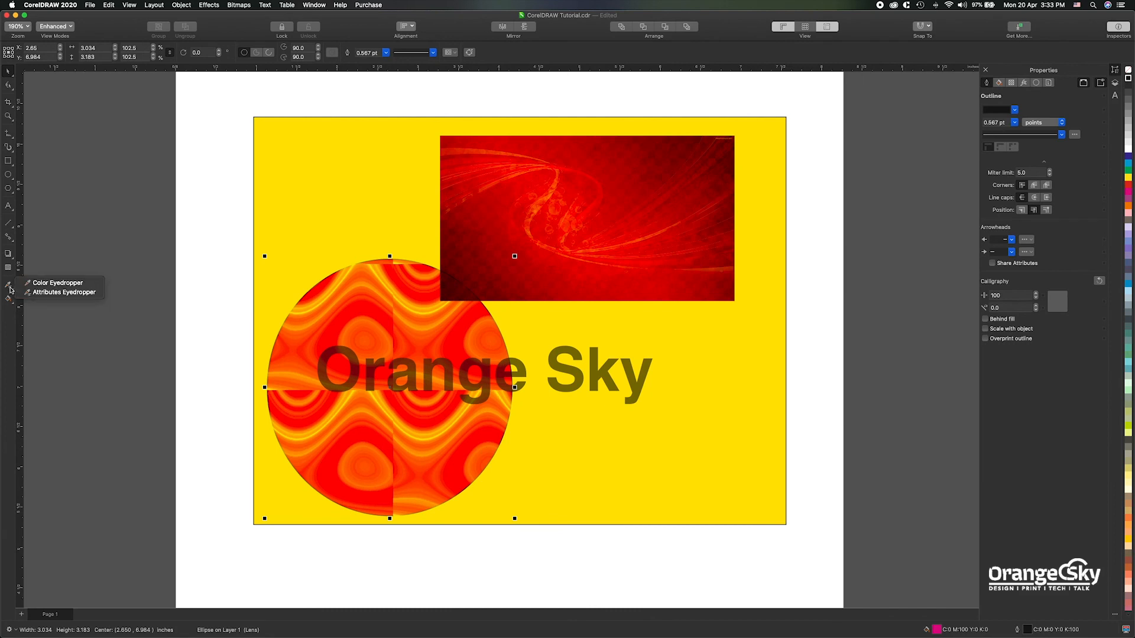
{"action": "left_click", "coordinate": [54, 283]}
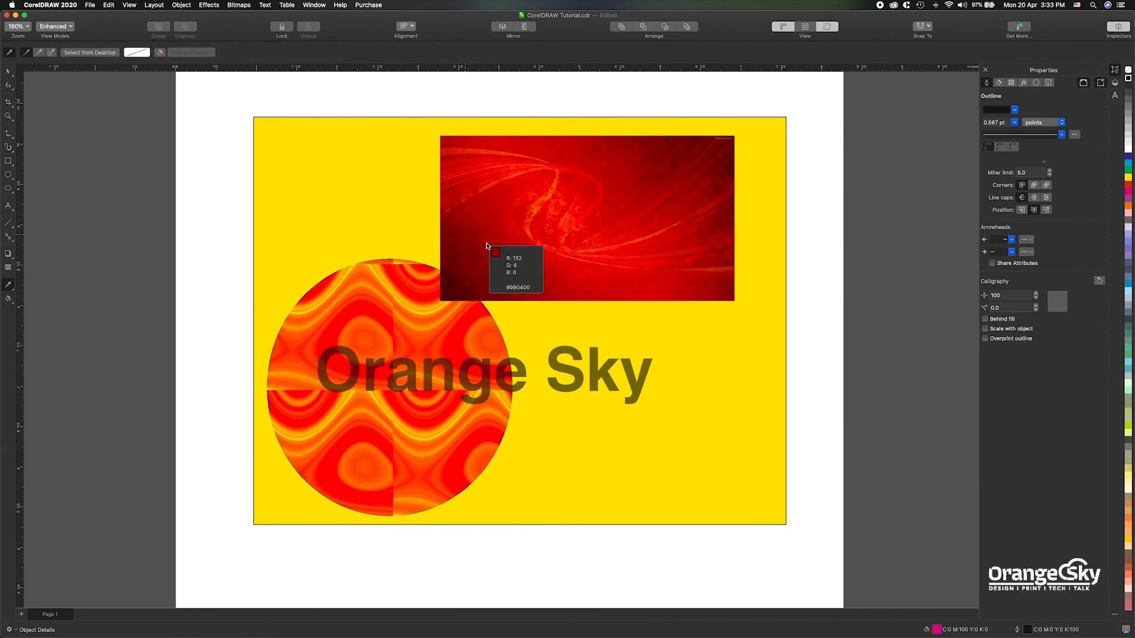
{"action": "left_click", "coordinate": [658, 171]}
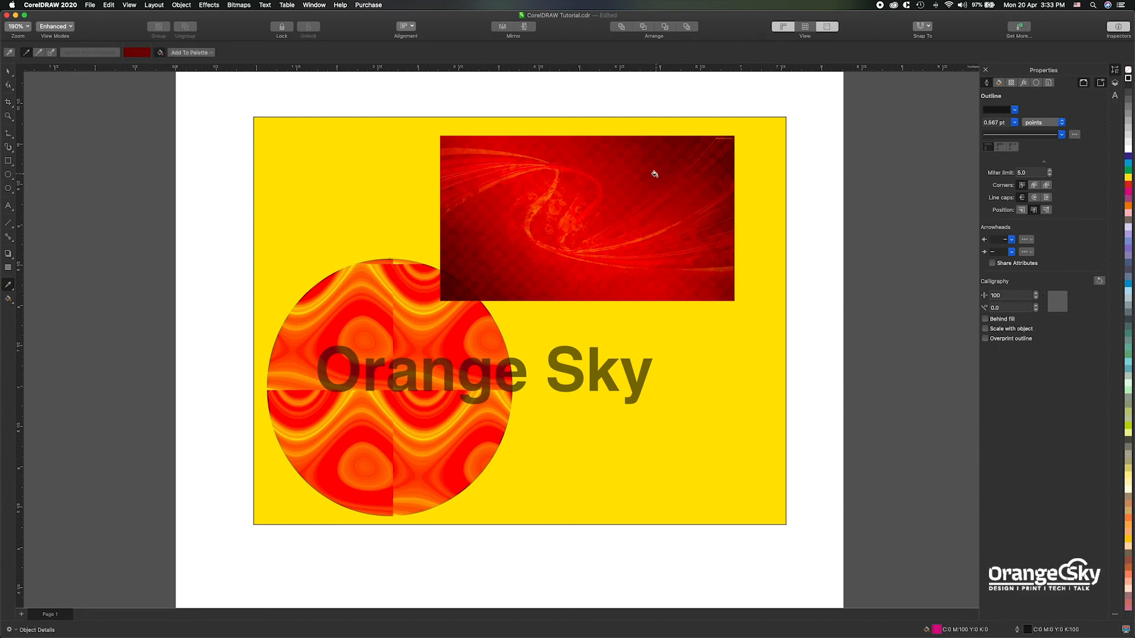
{"action": "left_click", "coordinate": [642, 366]}
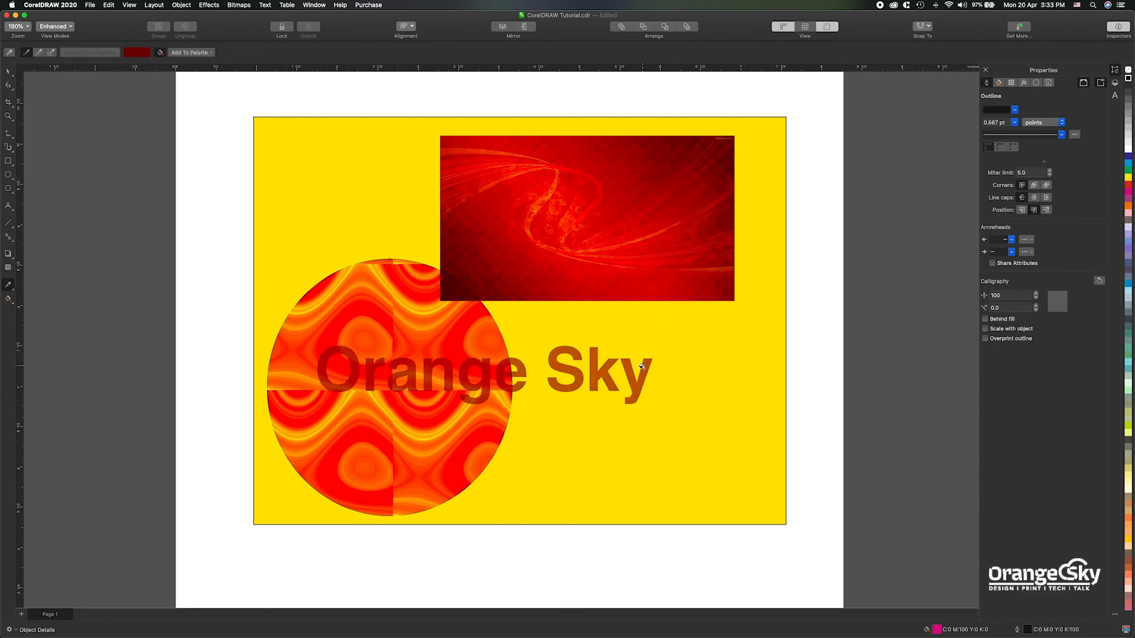
{"action": "key", "text": "space"}
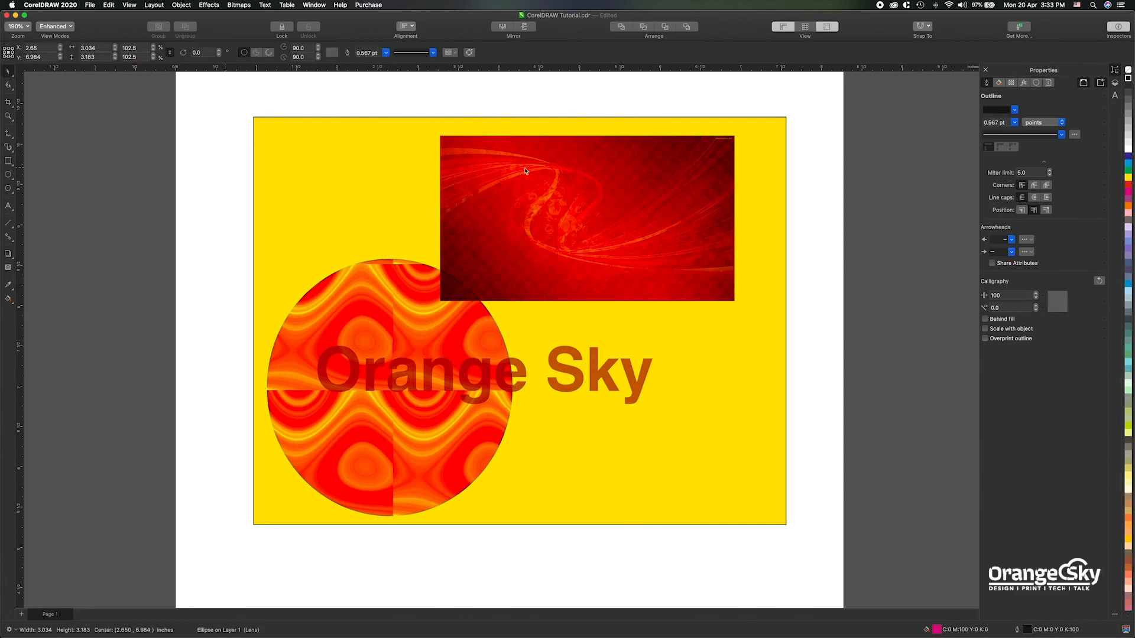
{"action": "key", "text": "Escape"}
Step: Remove the transparency from the bitmap and the Orange Sky text together, and fill the text with blue
{"action": "left_click", "coordinate": [502, 183]}
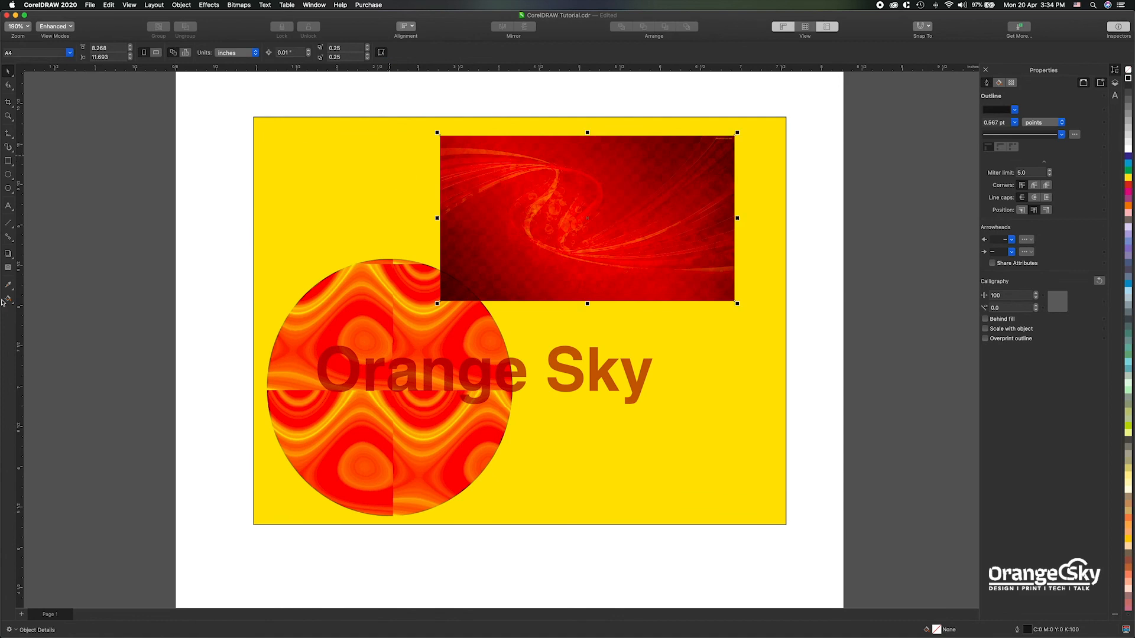
{"action": "left_click", "coordinate": [569, 370], "text": "shift"}
{"action": "left_click", "coordinate": [12, 267]}
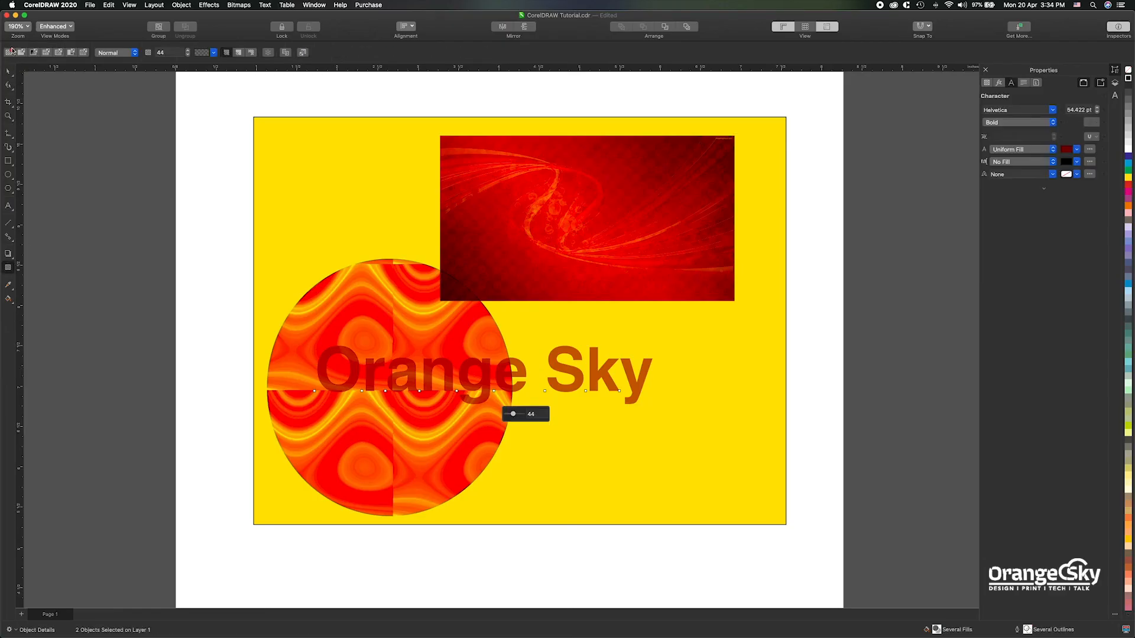
{"action": "left_click", "coordinate": [9, 52]}
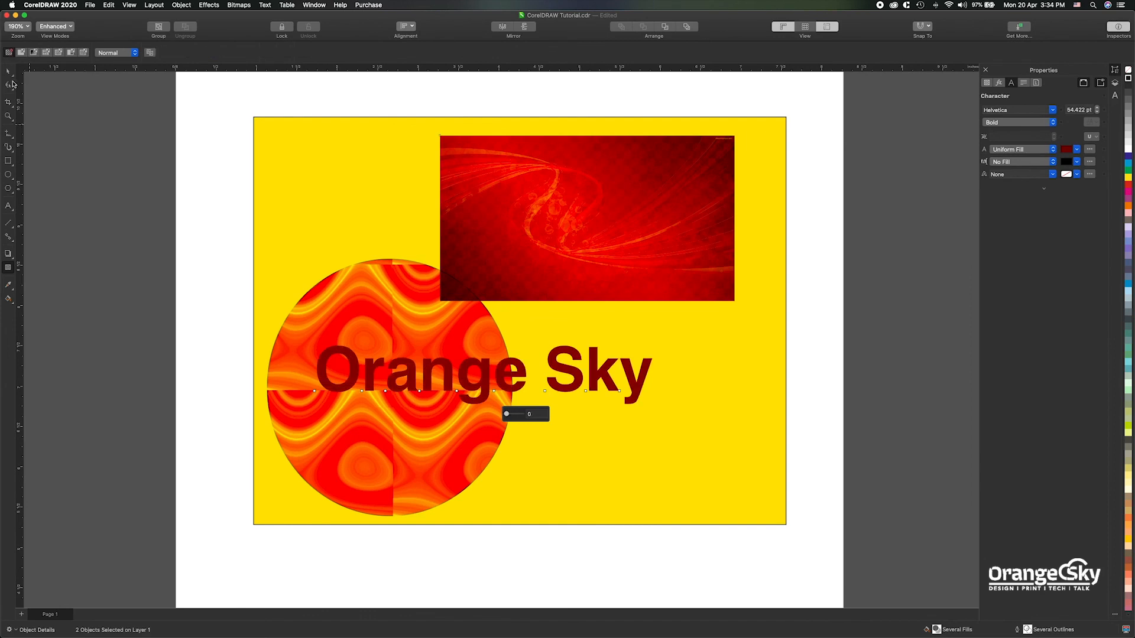
{"action": "key", "text": "space"}
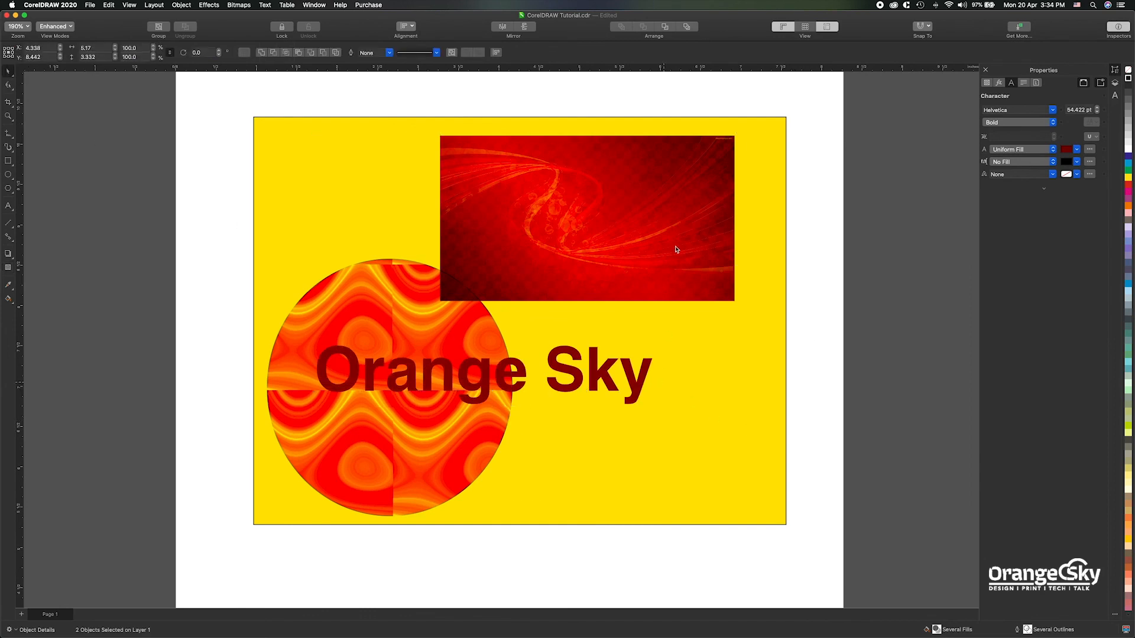
{"action": "key", "text": "Tab"}
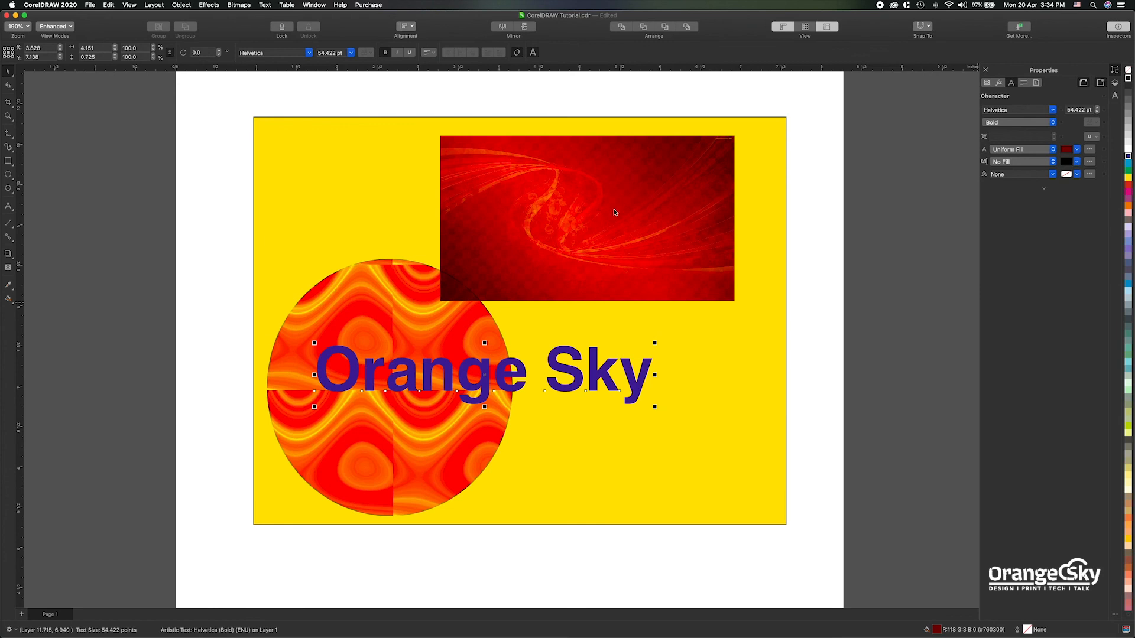
Step: Sample a dark red from the bitmap with the Color Eyedropper, and sample it again as a 5x5 pixel average
{"action": "left_click", "coordinate": [6, 286]}
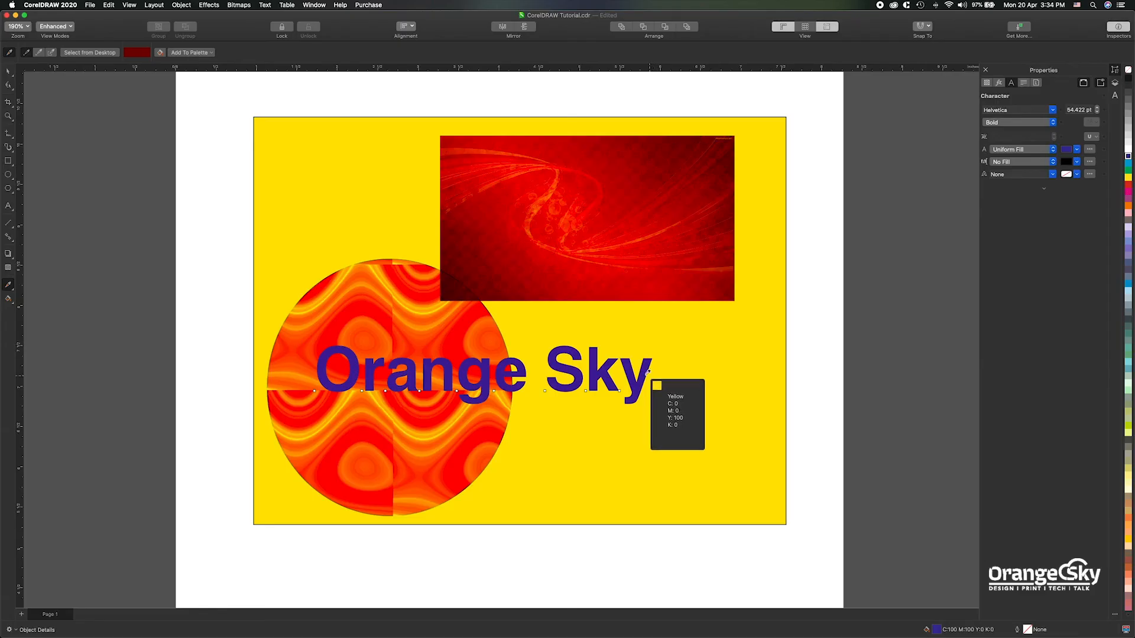
{"action": "left_click", "coordinate": [704, 151]}
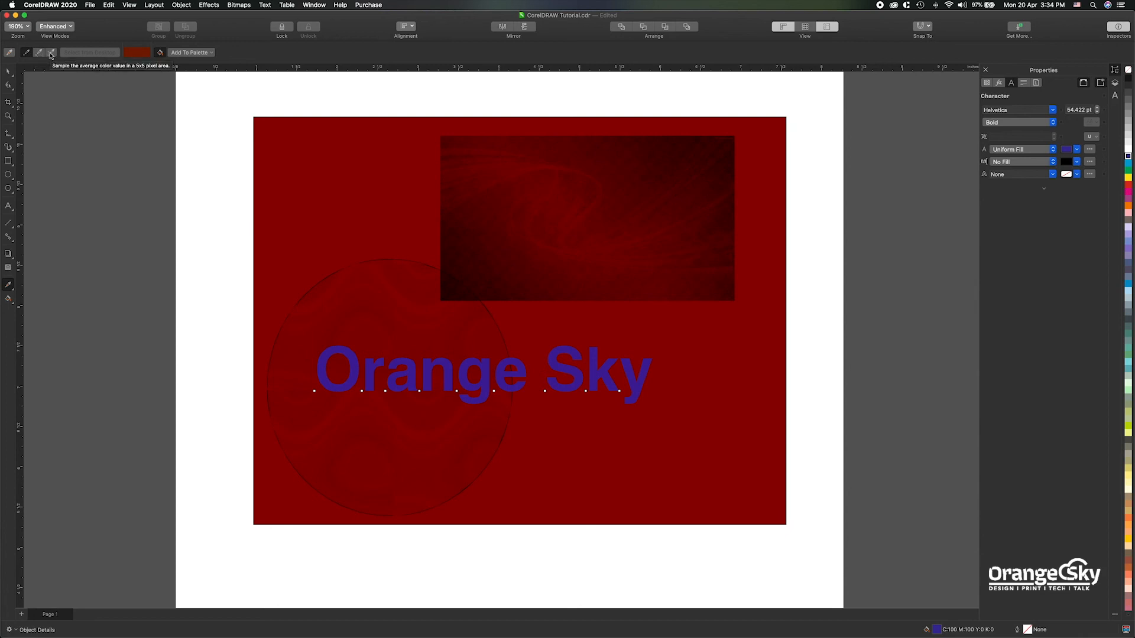
{"action": "left_click", "coordinate": [51, 53]}
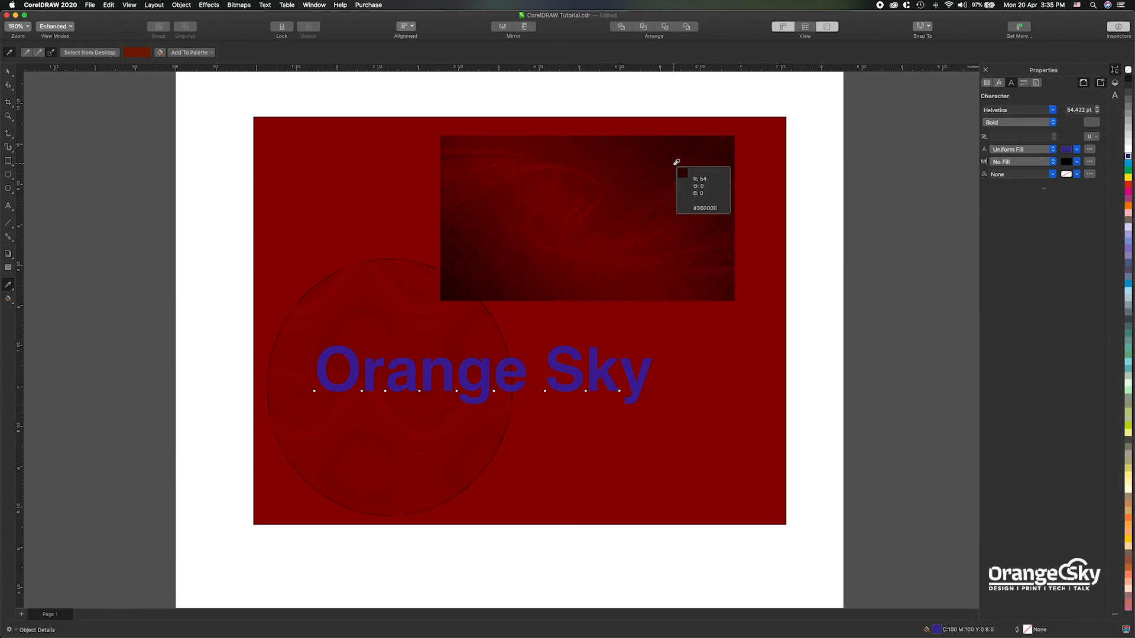
{"action": "left_click", "coordinate": [676, 161]}
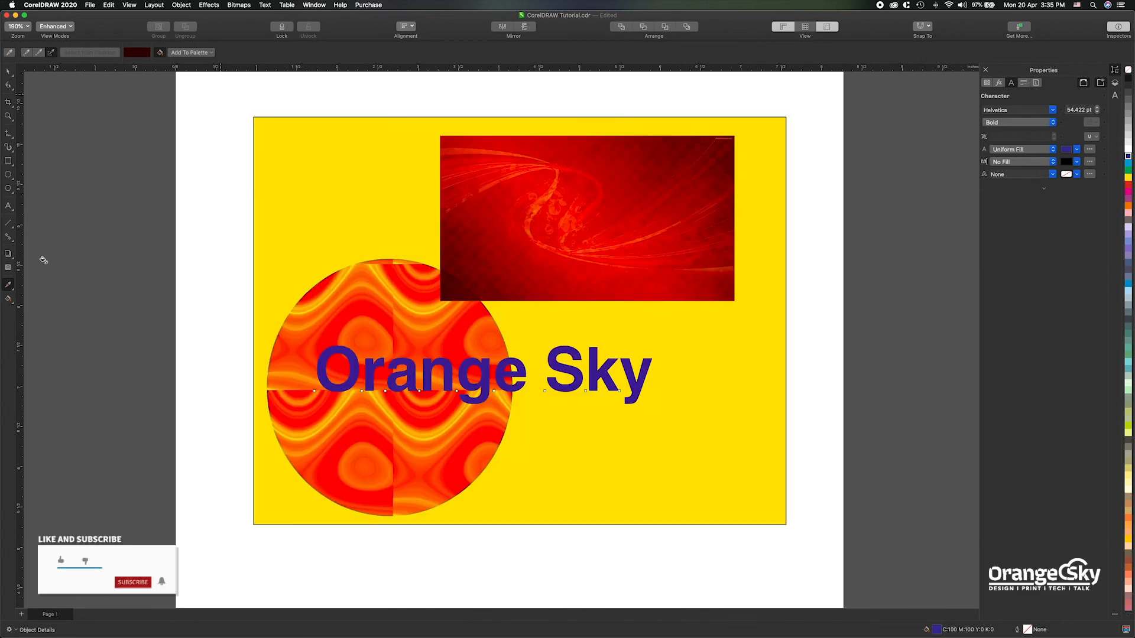
Step: Switch to the Attributes Eyedropper and review the properties, transformations and effects it can sample
{"action": "left_click", "coordinate": [8, 285]}
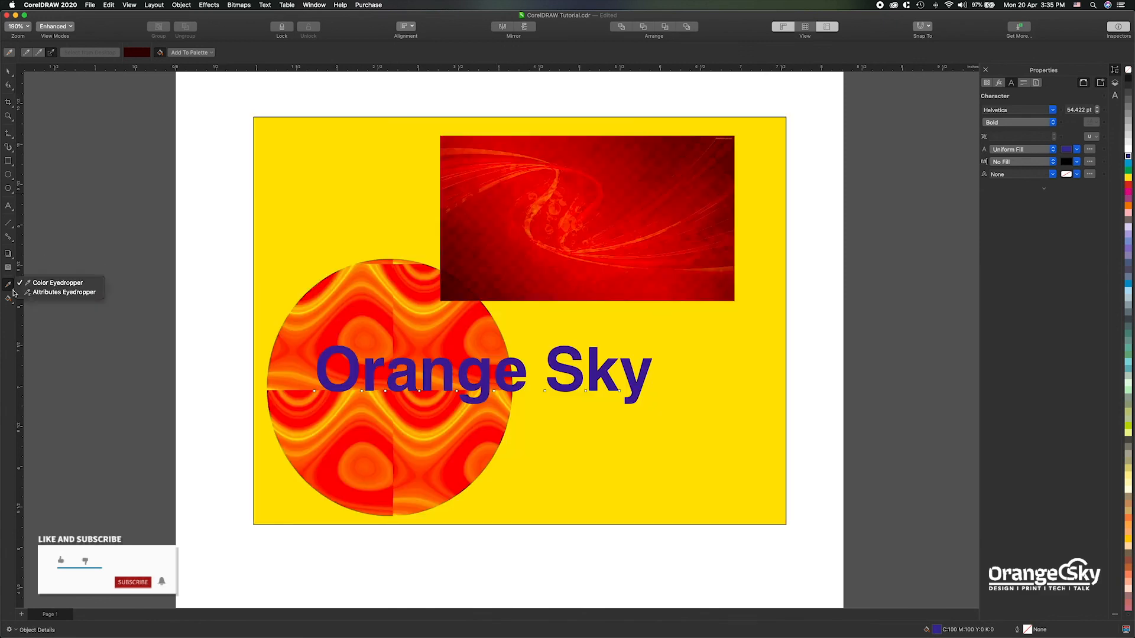
{"action": "left_click", "coordinate": [53, 295]}
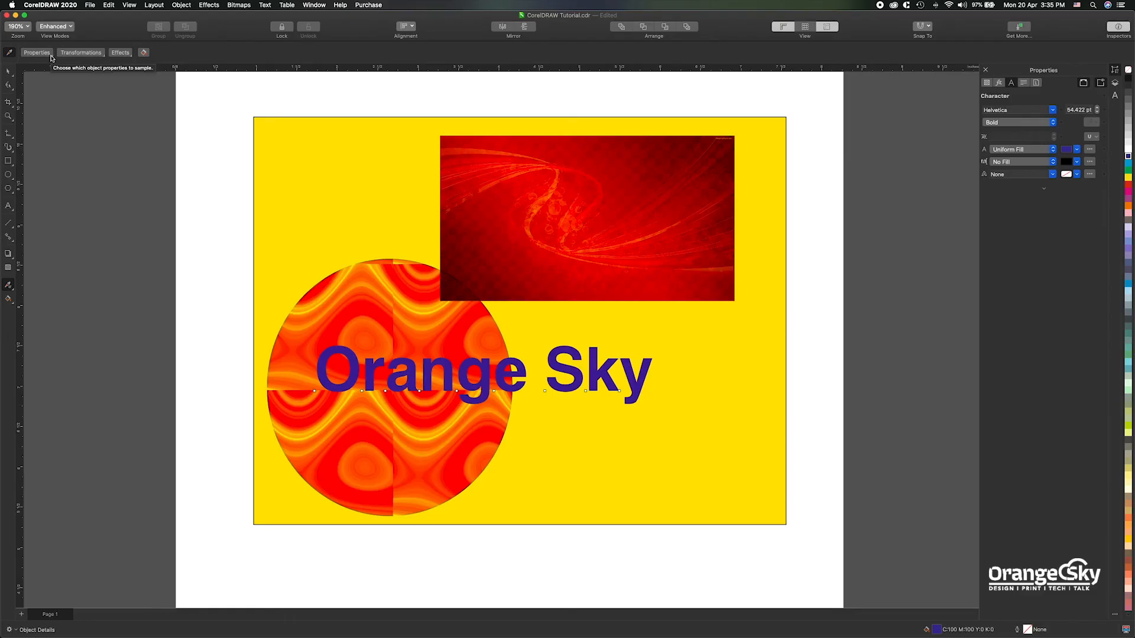
{"action": "left_click", "coordinate": [50, 57]}
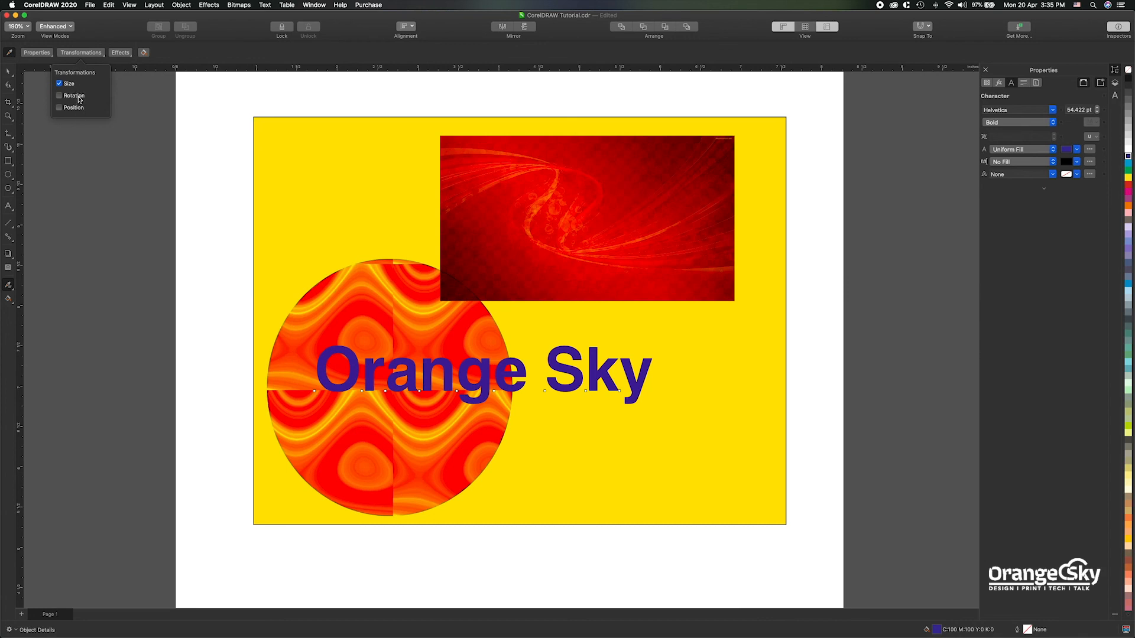
{"action": "left_click", "coordinate": [127, 55]}
{"action": "left_click", "coordinate": [128, 55]}
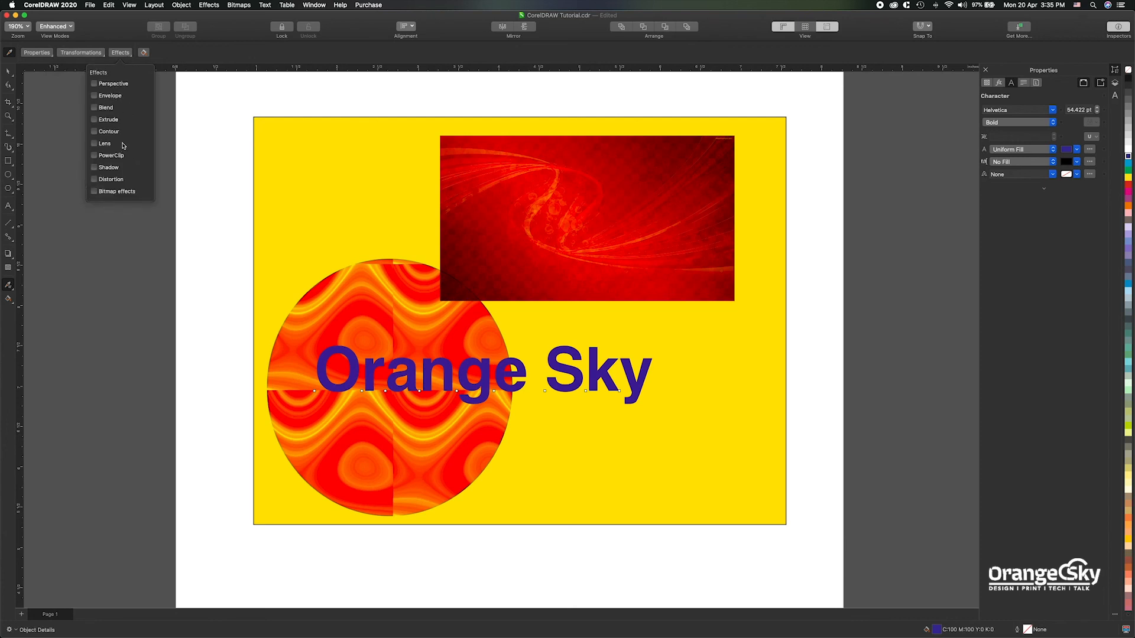
{"action": "left_click", "coordinate": [35, 55]}
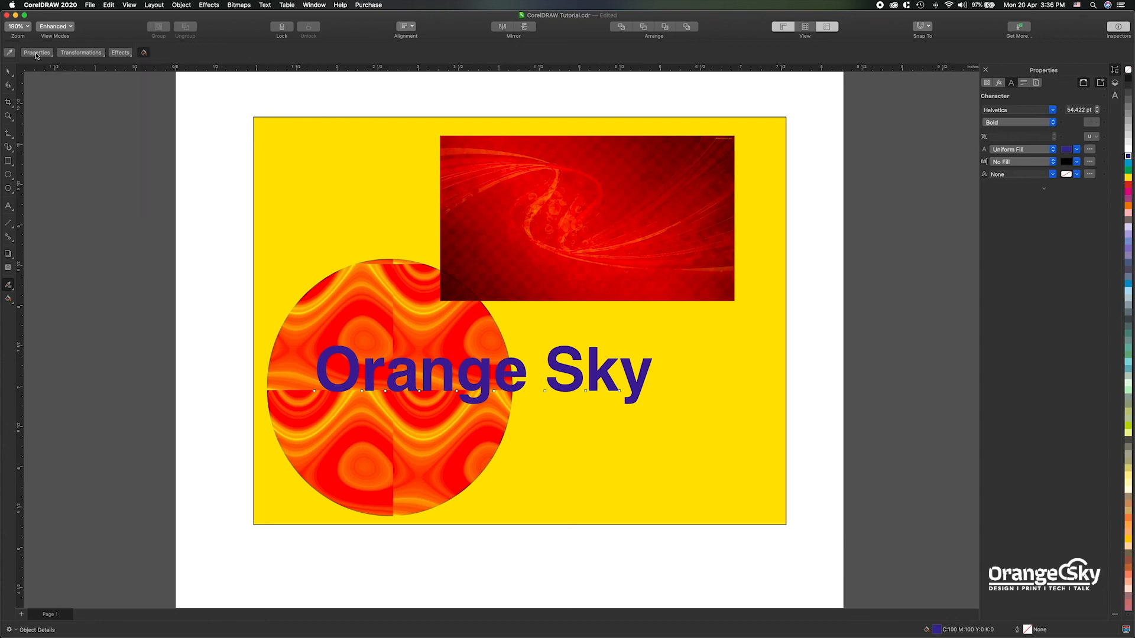
{"action": "left_click", "coordinate": [37, 54]}
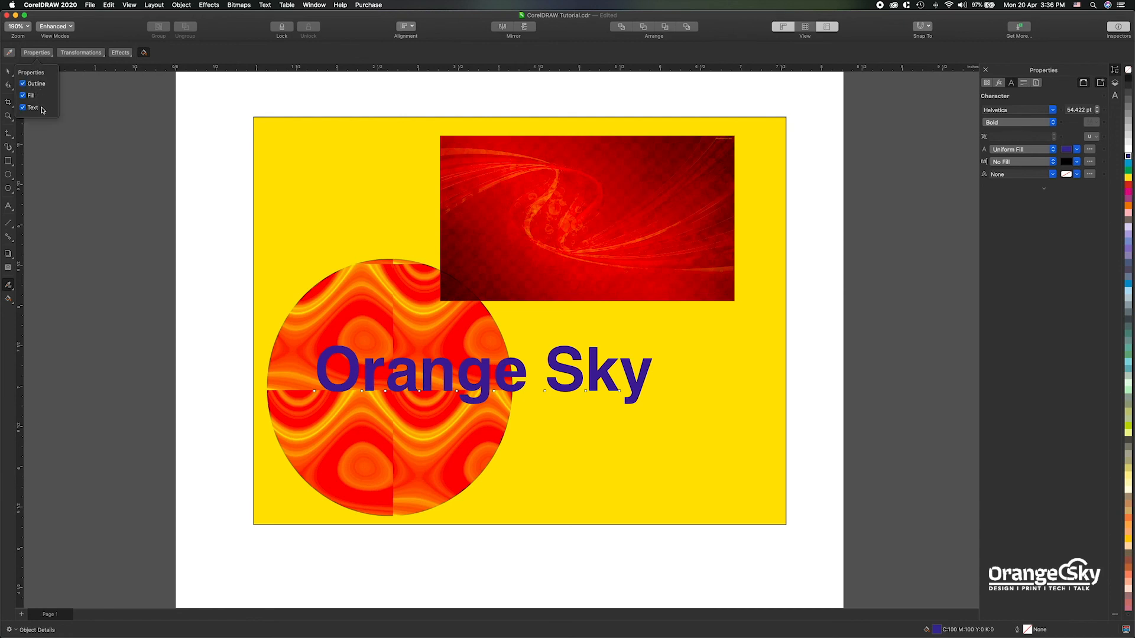
{"action": "left_click", "coordinate": [37, 55]}
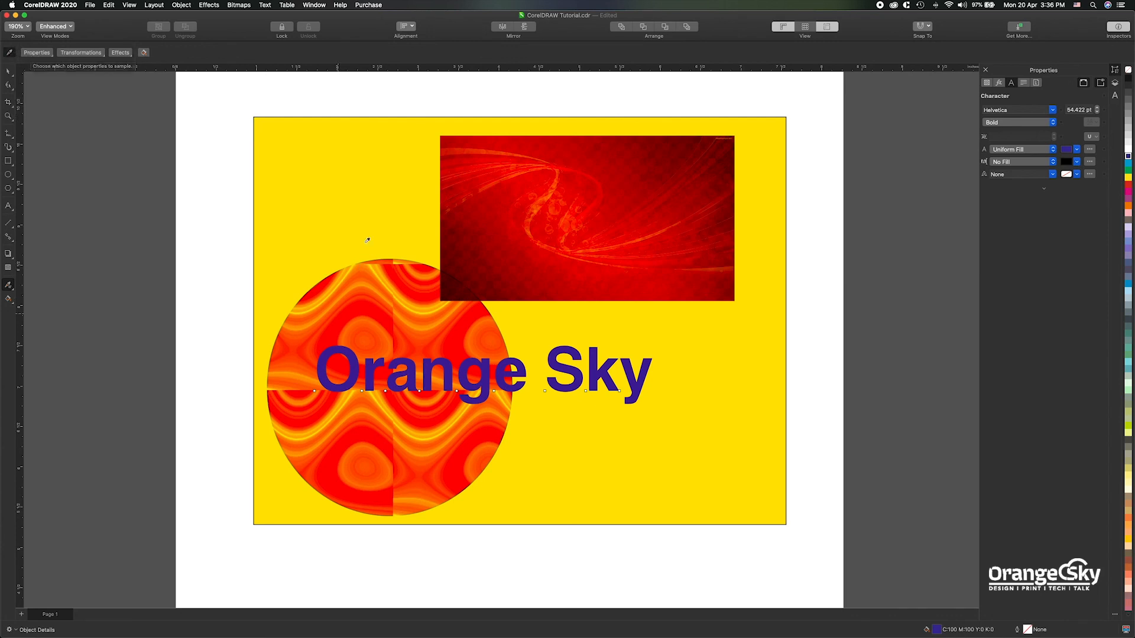
Step: Sample the yellow rectangle's outline, fill and size with the Attributes Eyedropper and apply them to the patterned ellipse
{"action": "left_click", "coordinate": [450, 288]}
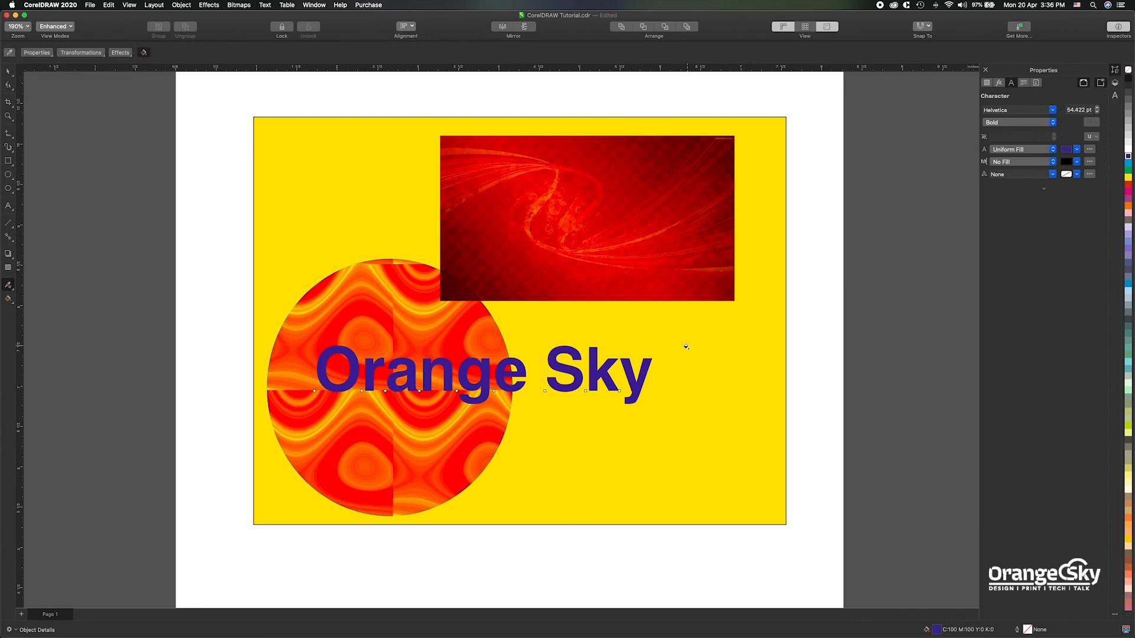
{"action": "left_click", "coordinate": [347, 298]}
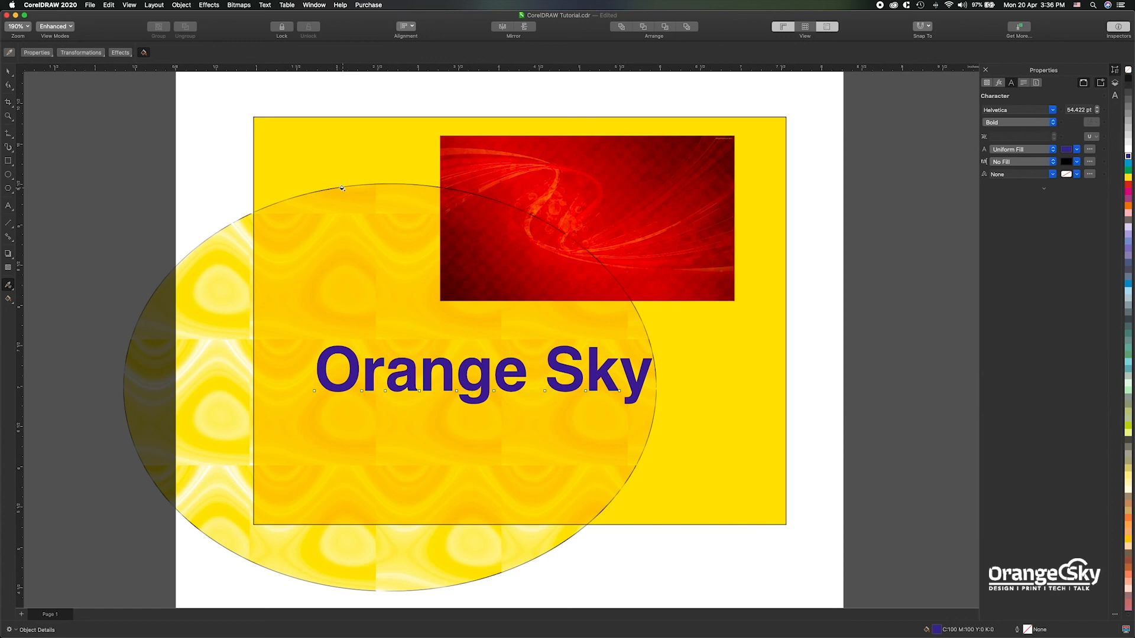
Step: Add Position to the sampled transformations, then sample the yellow rectangle again and apply its attributes to the ellipse
{"action": "left_click", "coordinate": [75, 52]}
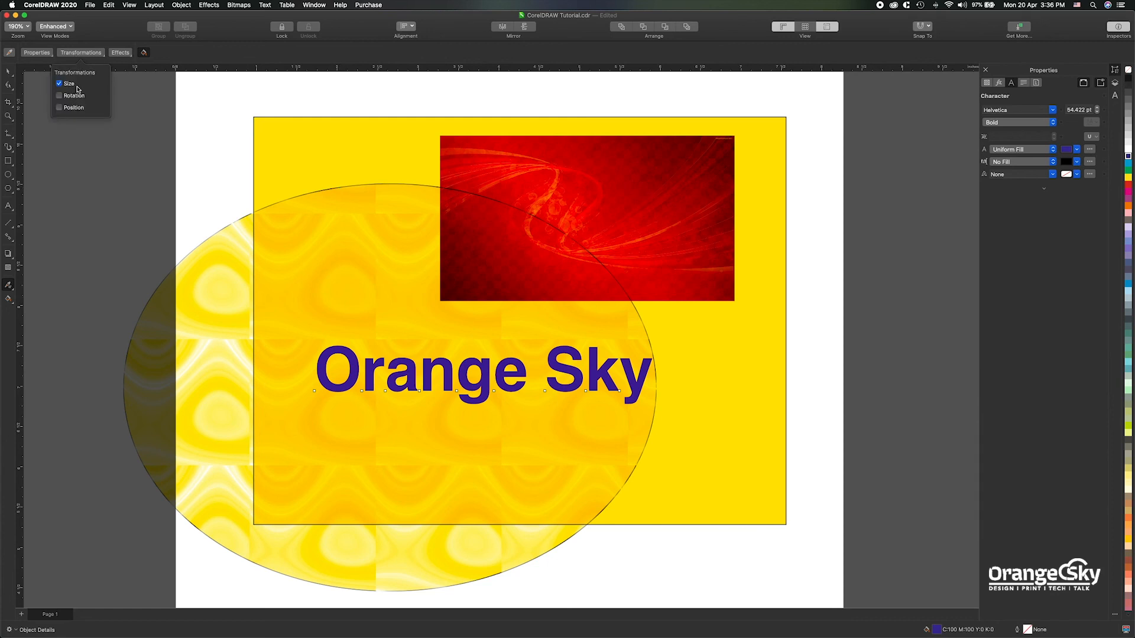
{"action": "left_click", "coordinate": [76, 109]}
{"action": "left_click", "coordinate": [317, 152]}
{"action": "left_click", "coordinate": [383, 276]}
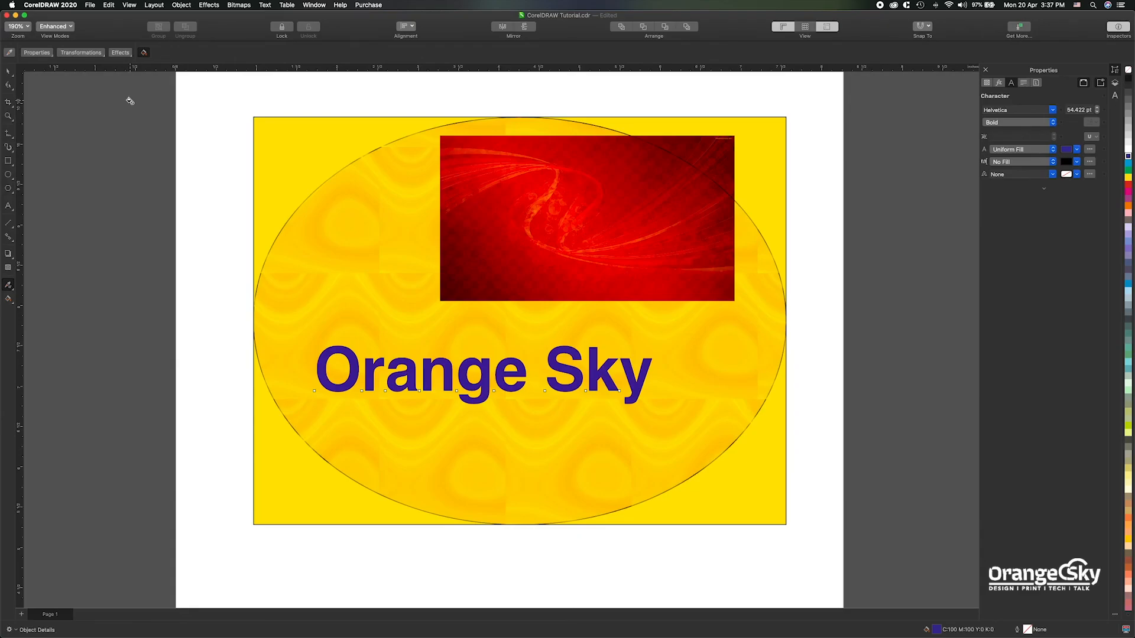
{"action": "left_click", "coordinate": [11, 287]}
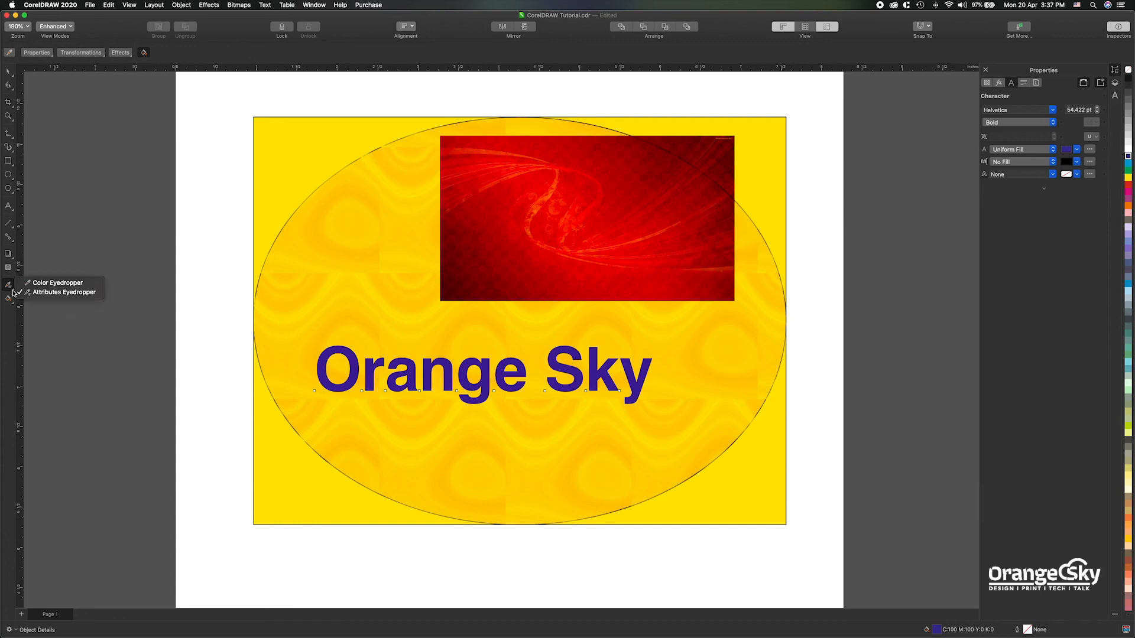
{"action": "left_click", "coordinate": [42, 292]}
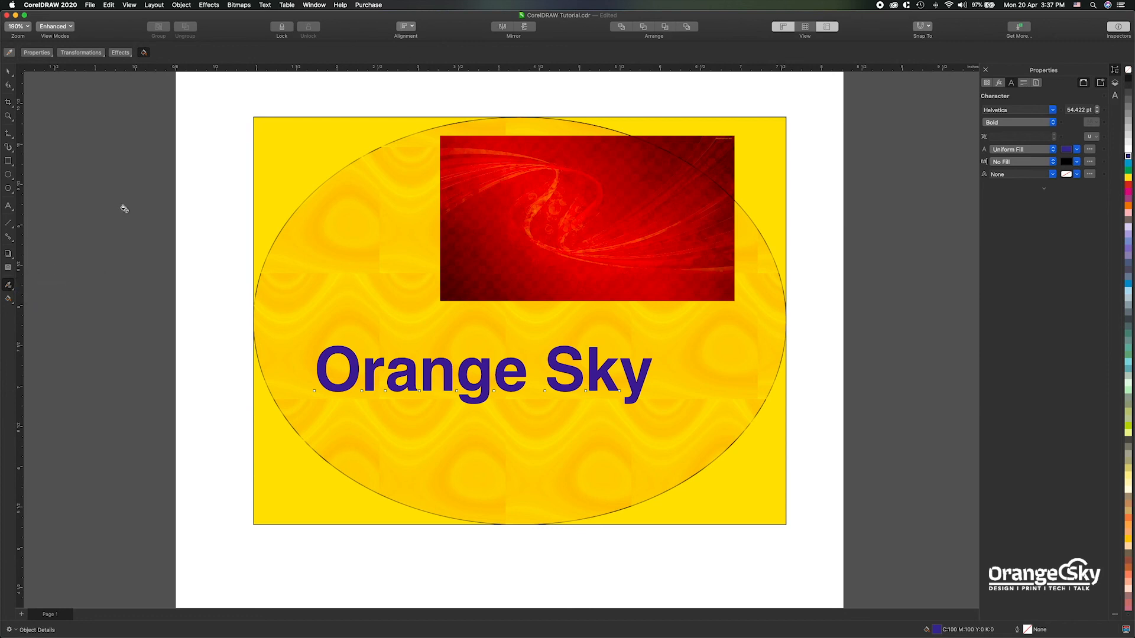